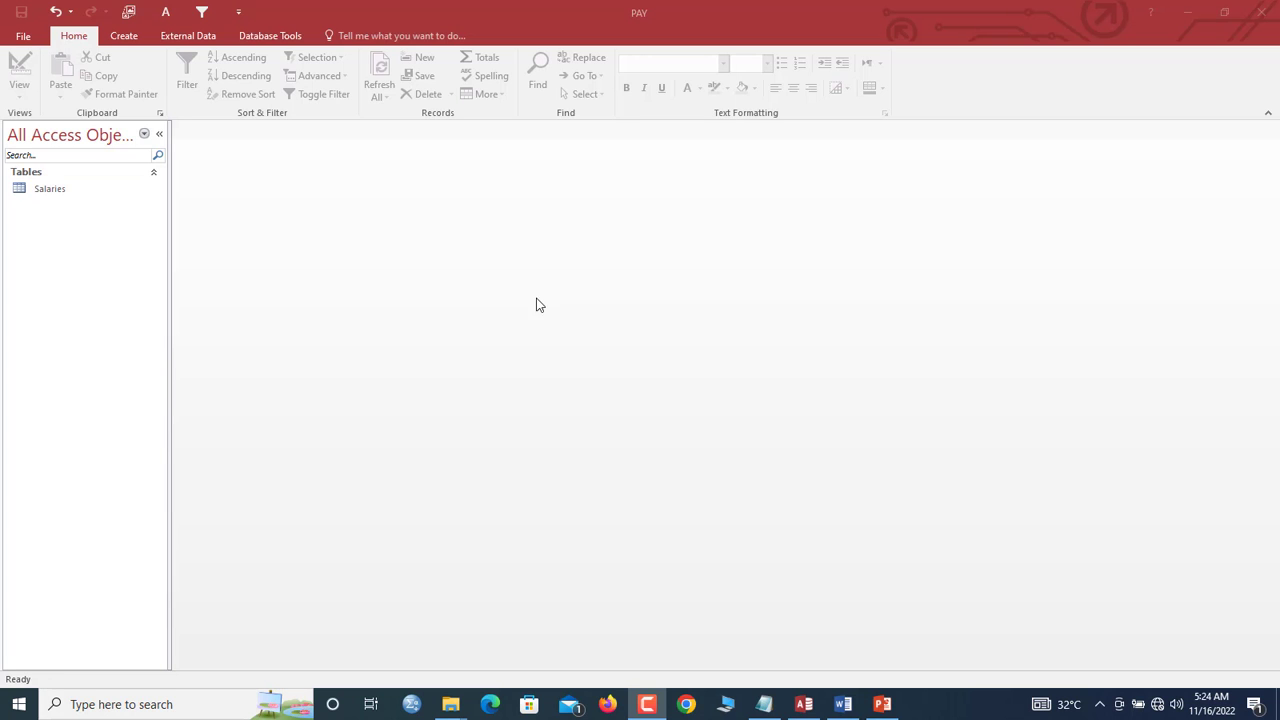
- Look over the Salary Range and Tax slide in PowerPoint
left_click(882, 704)
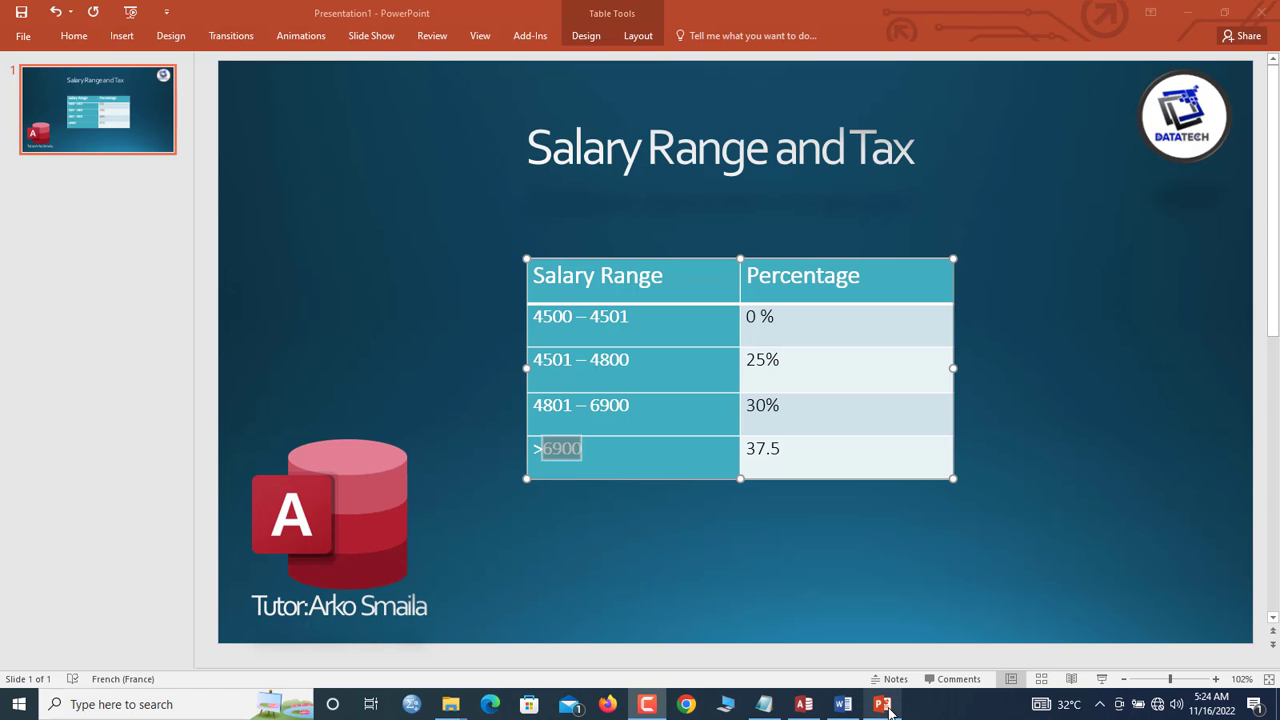
left_click(430, 266)
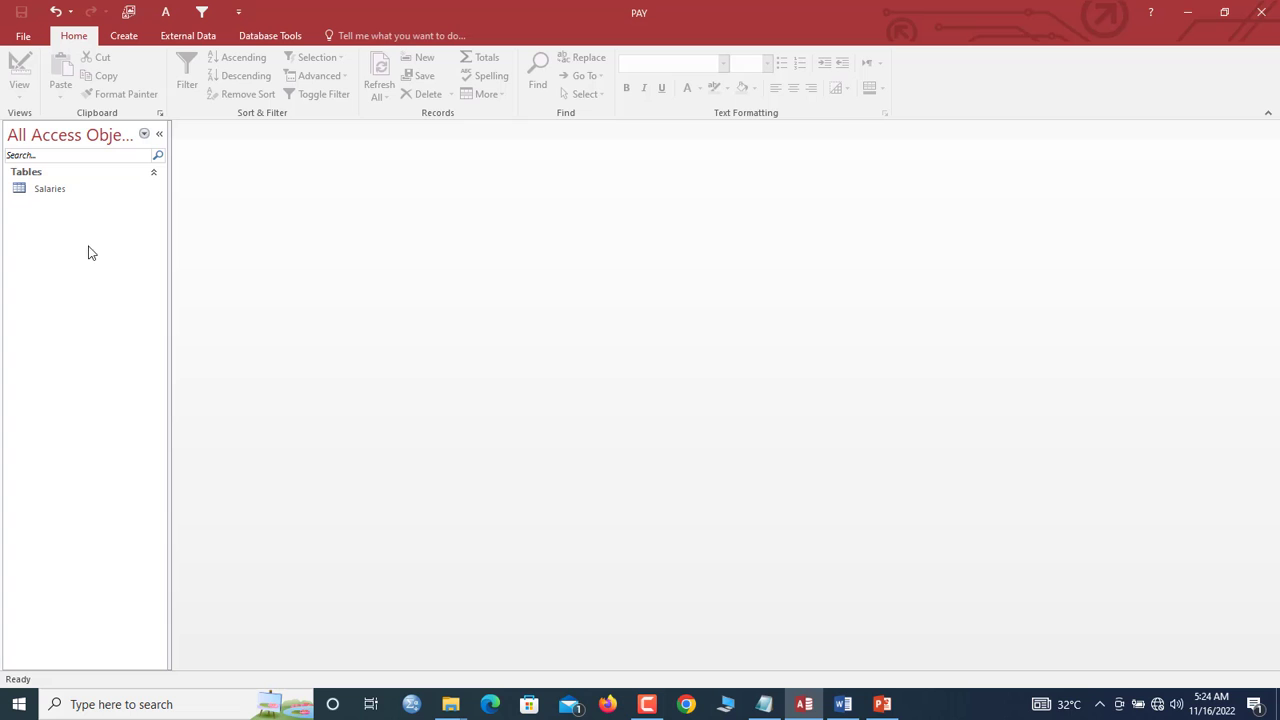
- Open the Salaries table, select its BasicPay column, and compare it with the tax slide
double_click(49, 190)
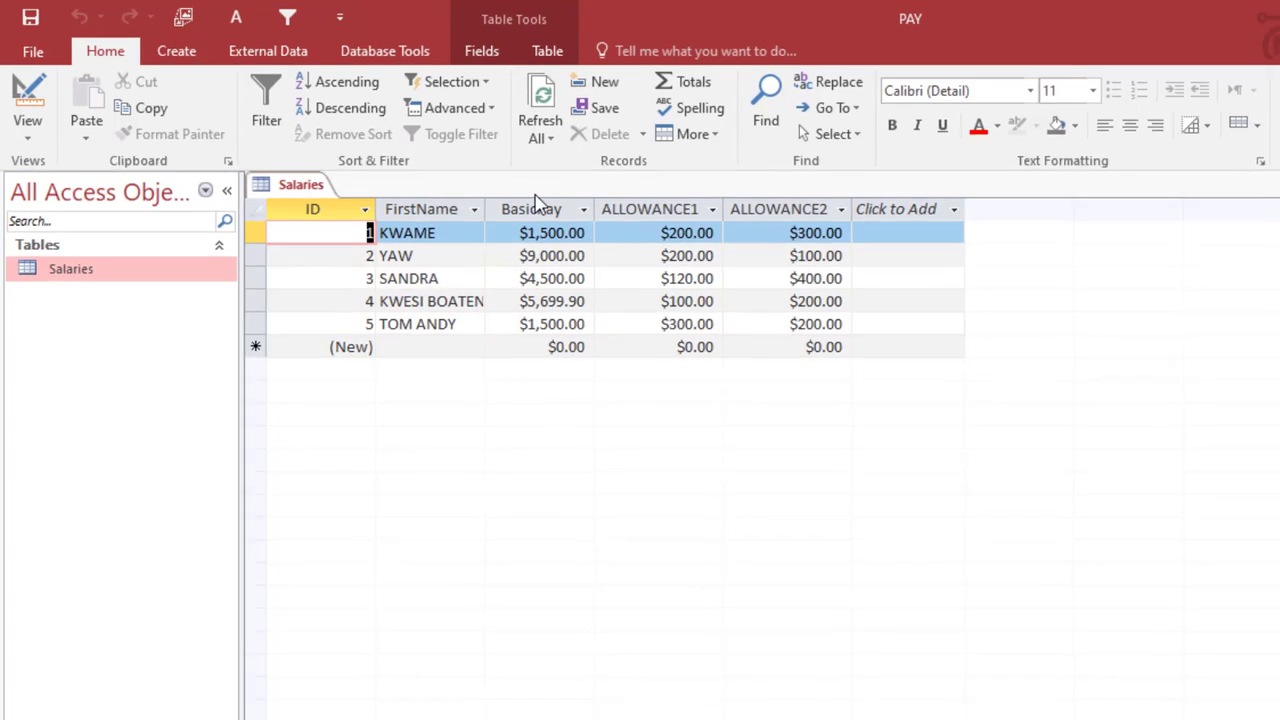
left_click(546, 212)
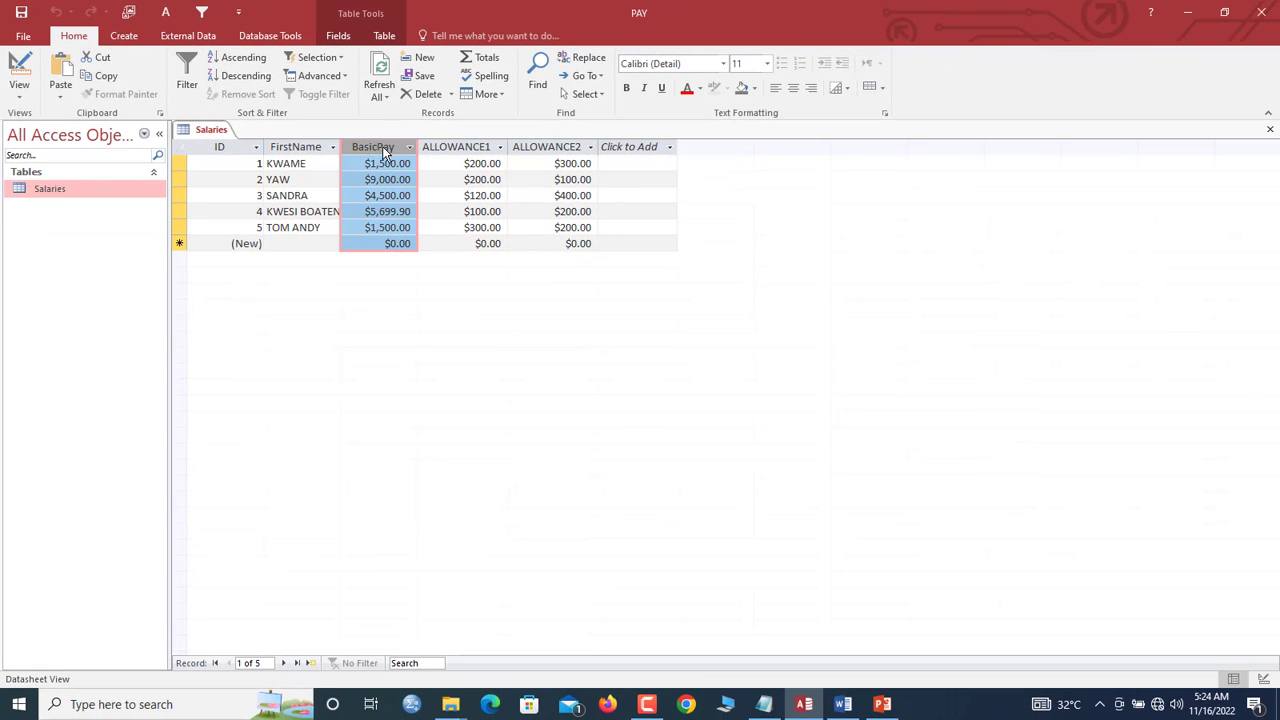
left_click(881, 704)
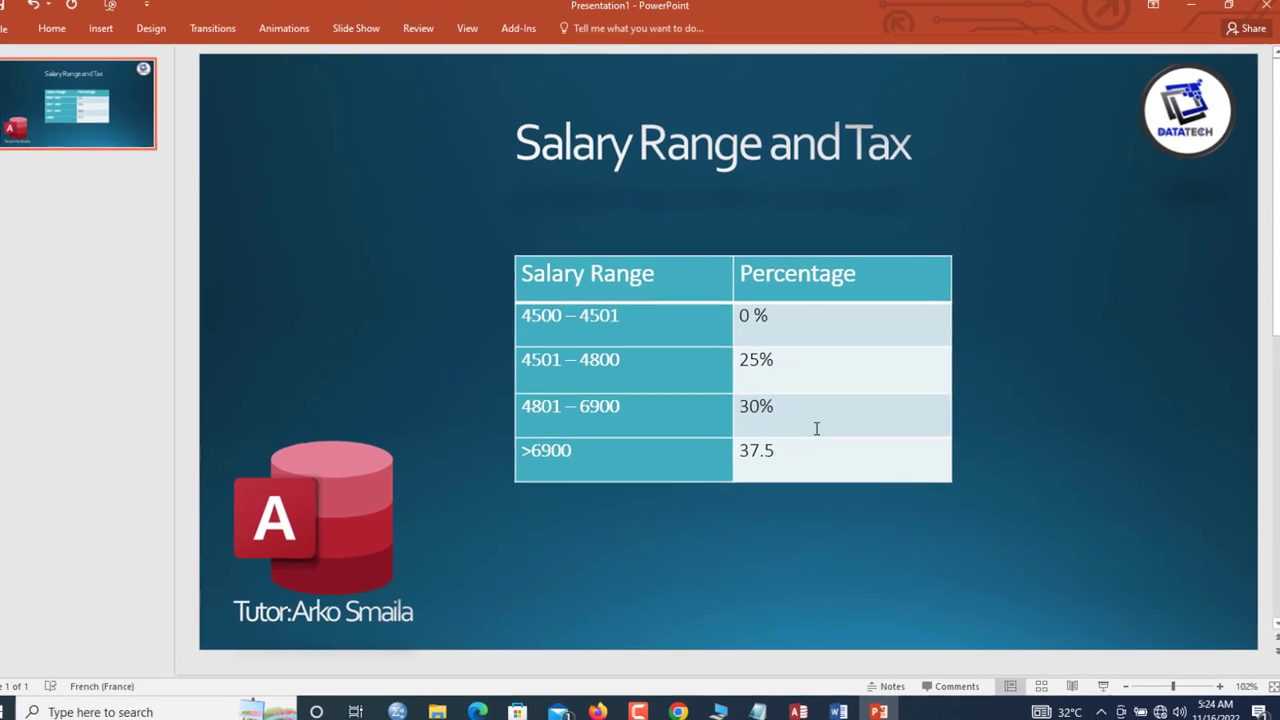
mouse_move(818, 708)
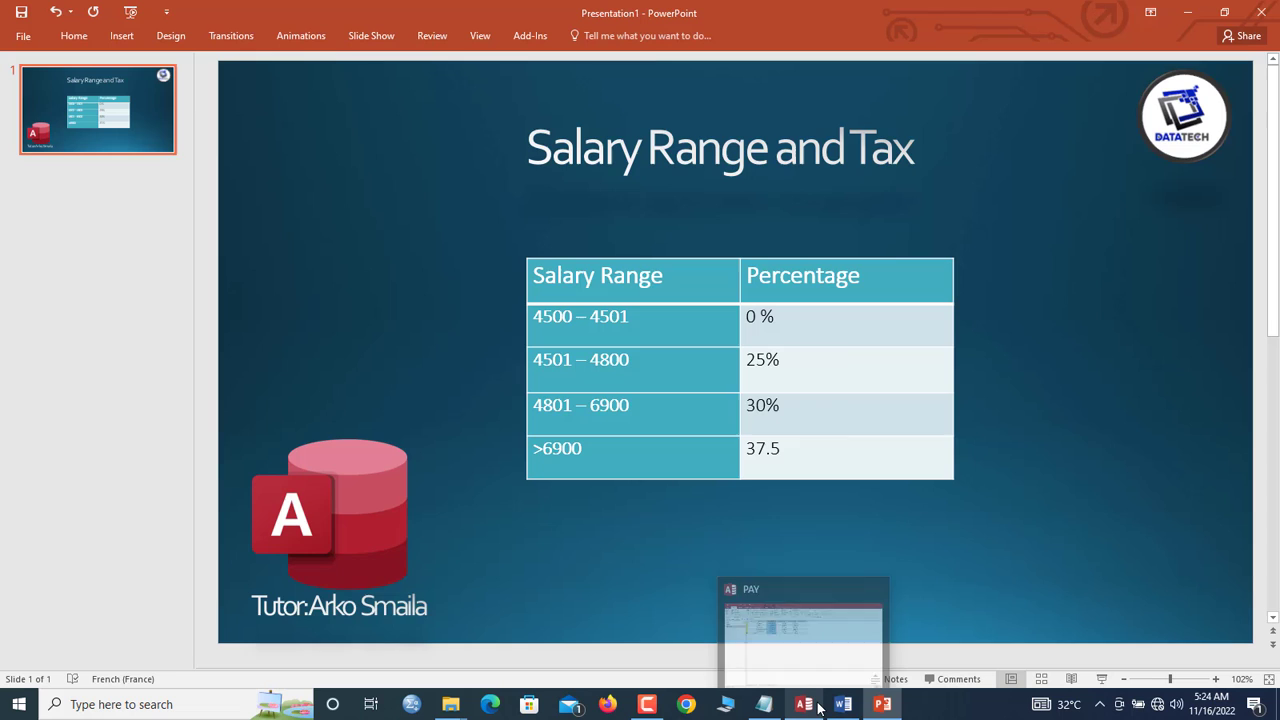
left_click(796, 650)
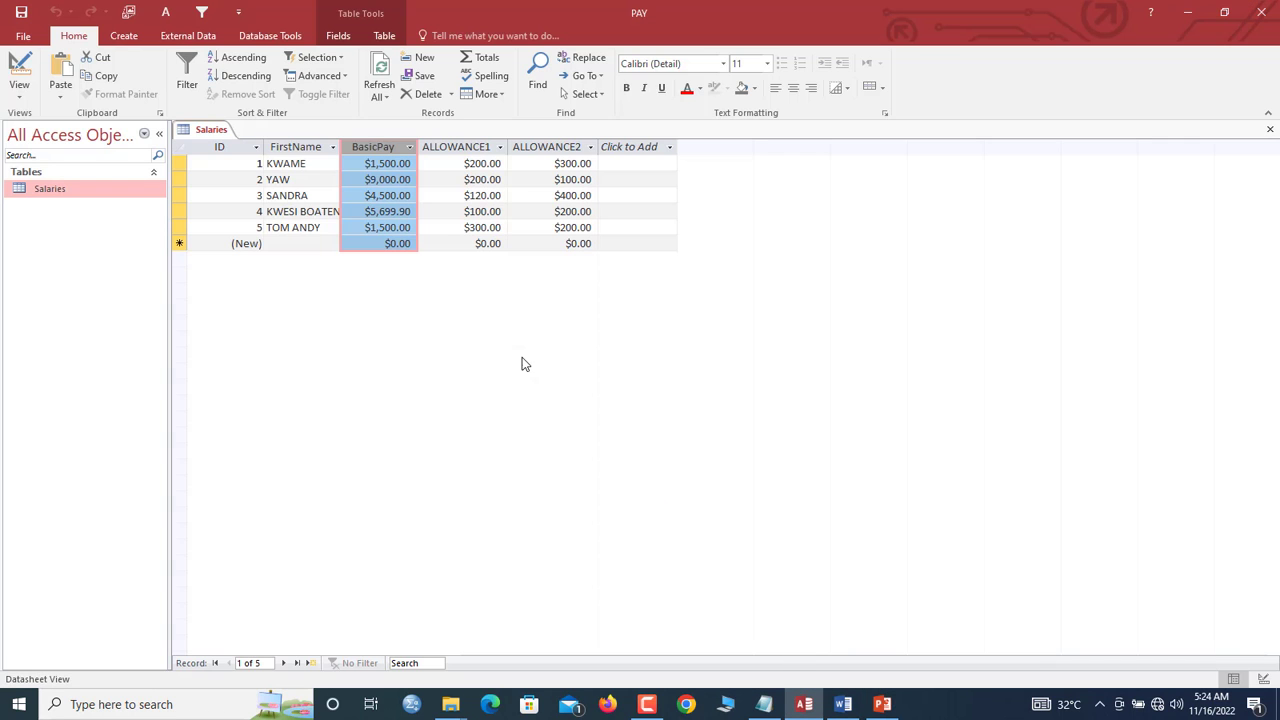
- Close the Salaries table and start a new design-view query on the Salaries table
right_click(203, 130)
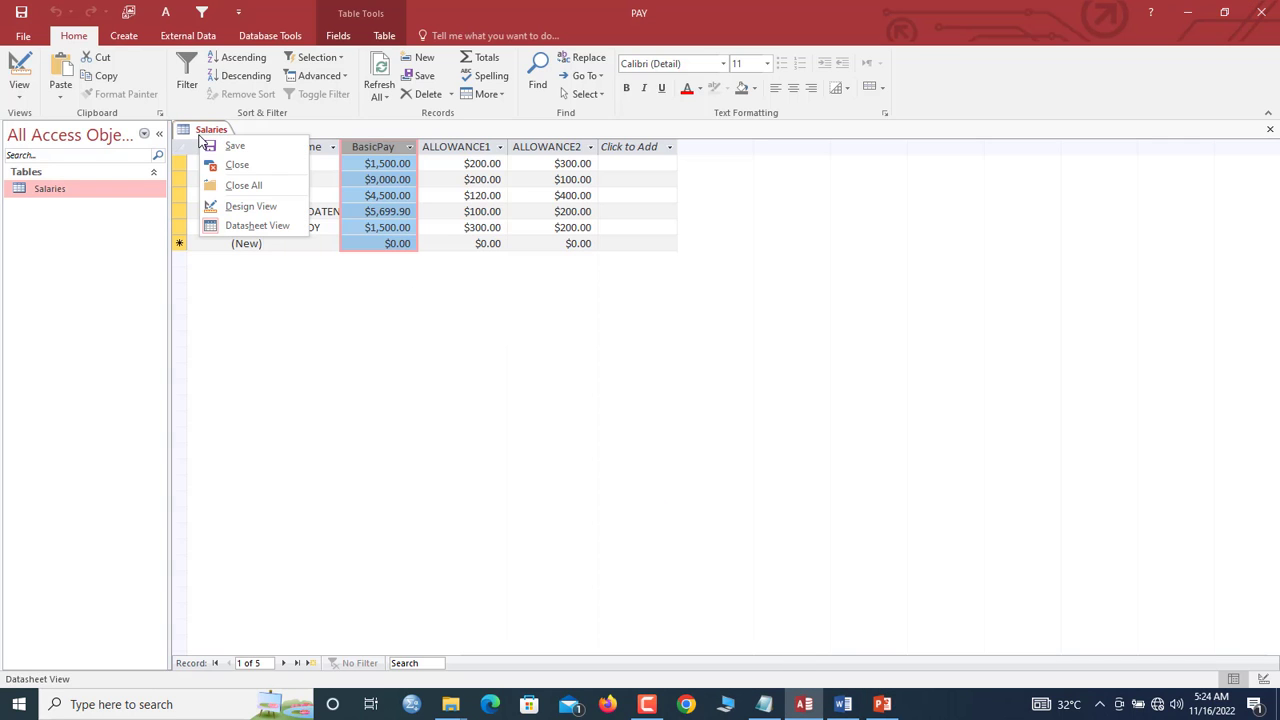
left_click(236, 165)
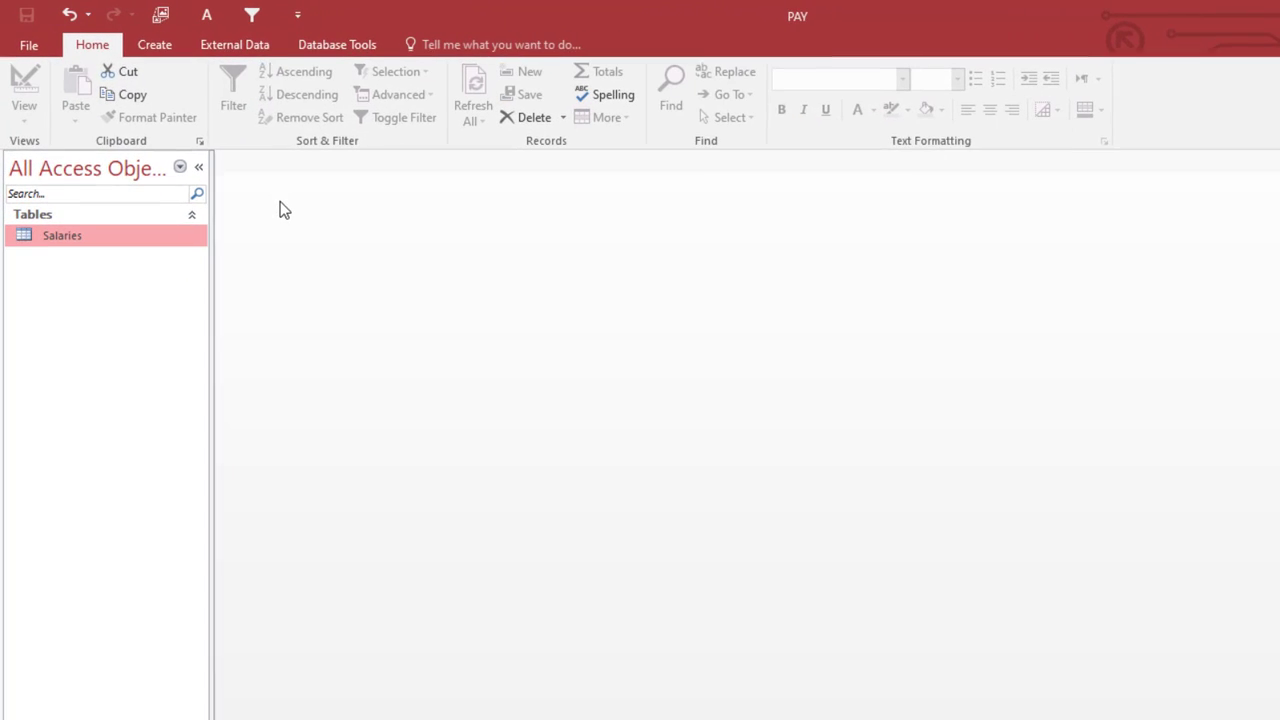
left_click(155, 46)
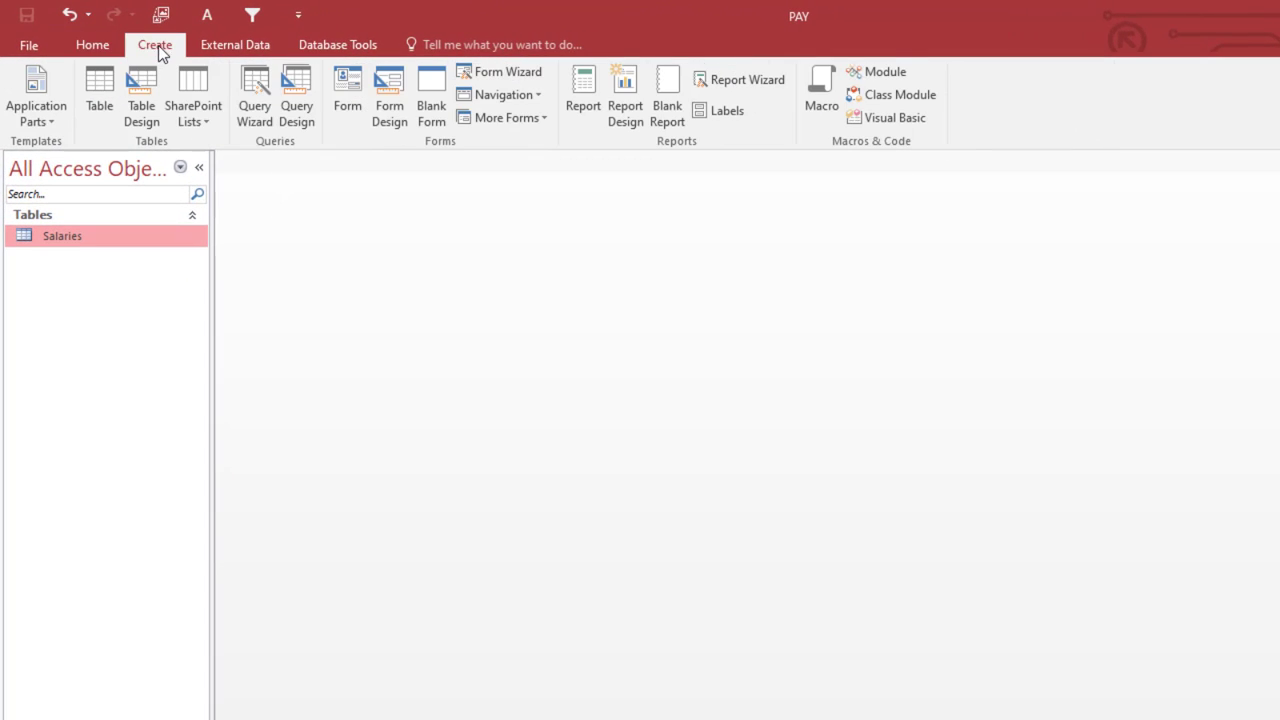
left_click(297, 108)
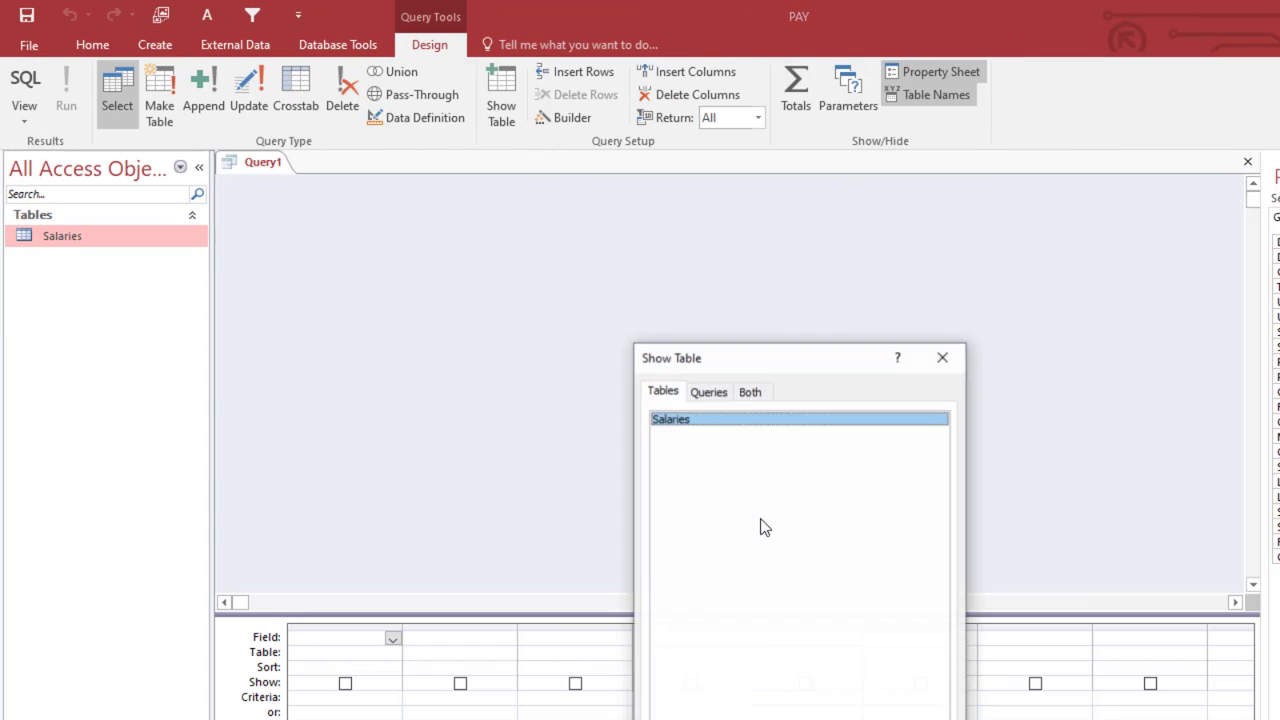
double_click(692, 418)
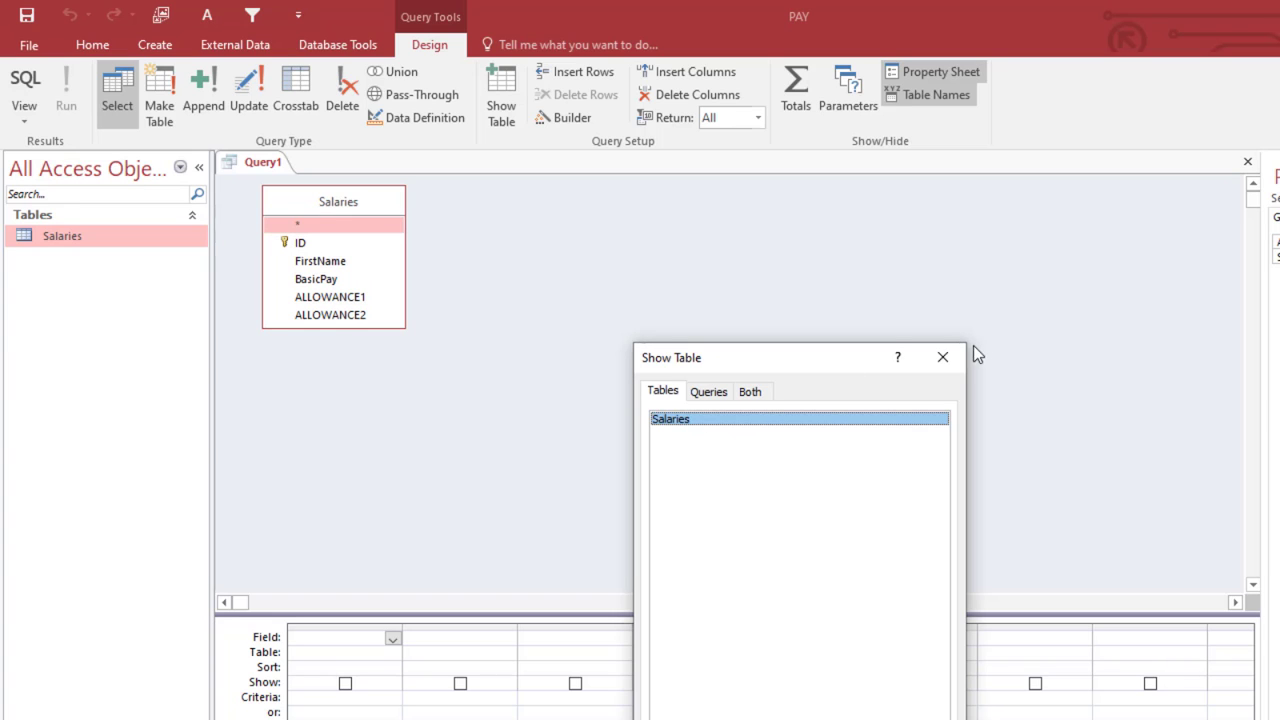
left_click(942, 357)
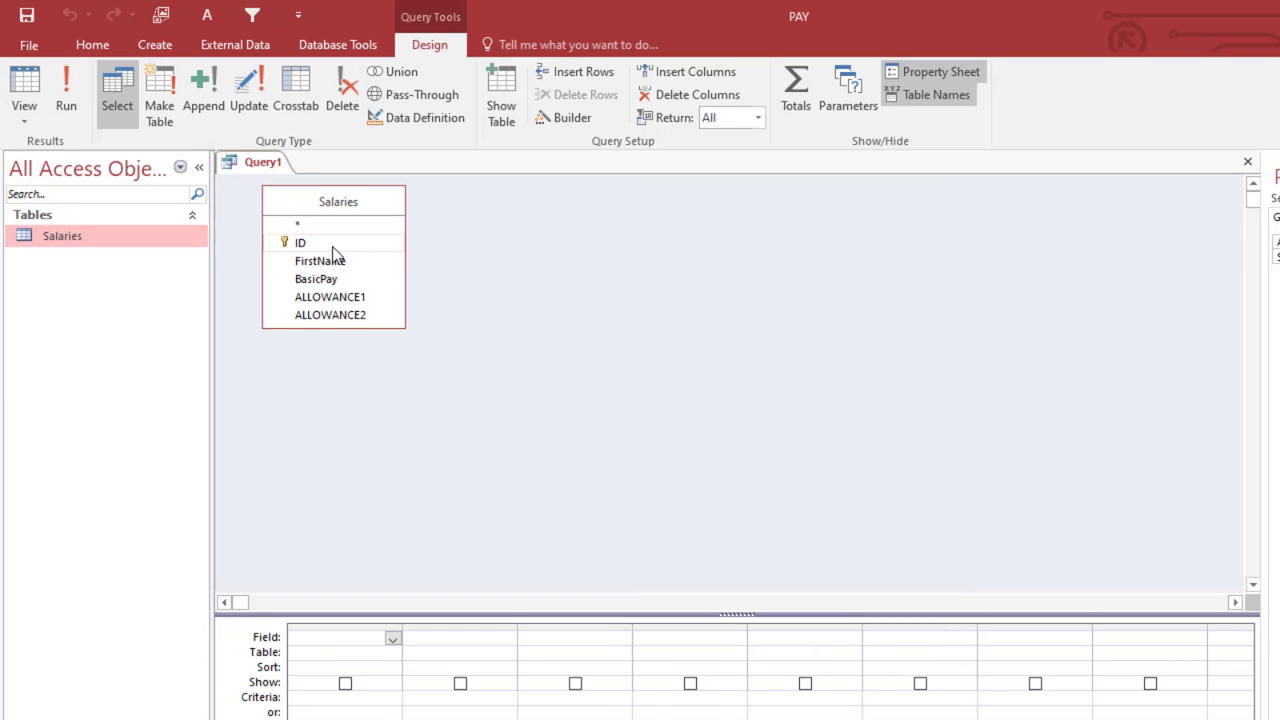
- Add ID, FirstName, BasicPay, ALLOWANCE1 and ALLOWANCE2 to the query grid
double_click(332, 245)
double_click(328, 262)
double_click(326, 279)
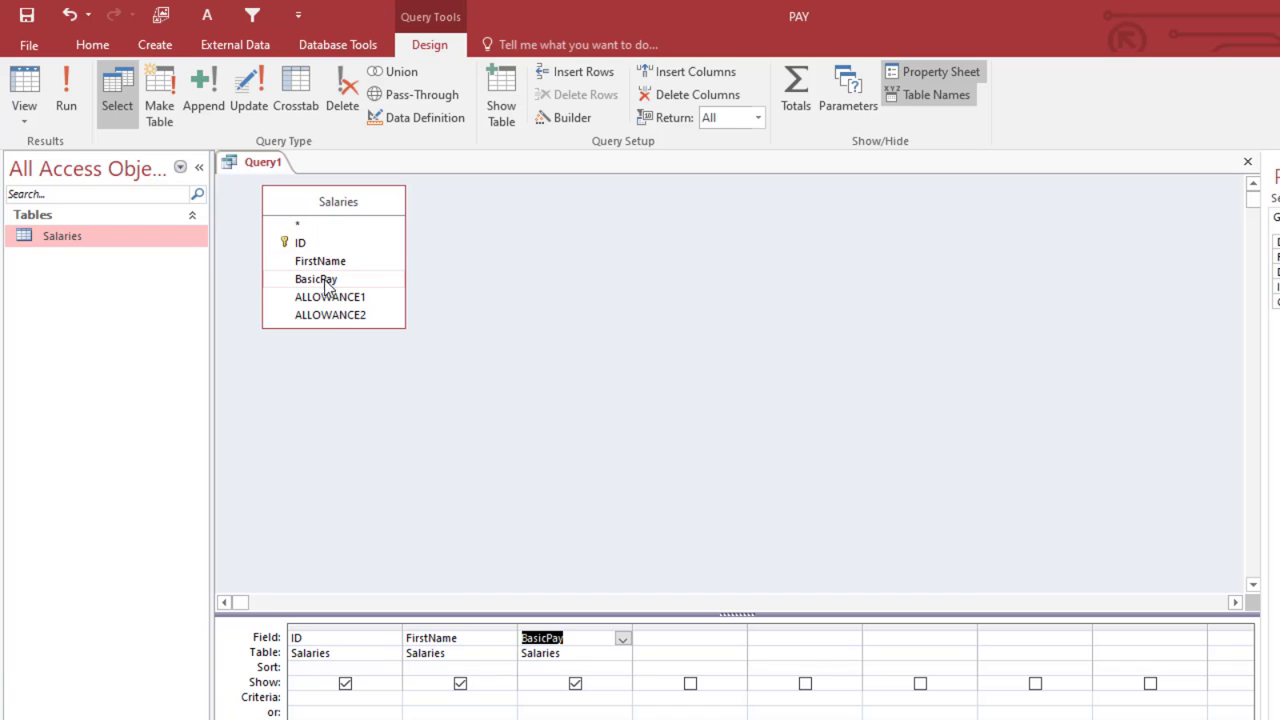
double_click(340, 297)
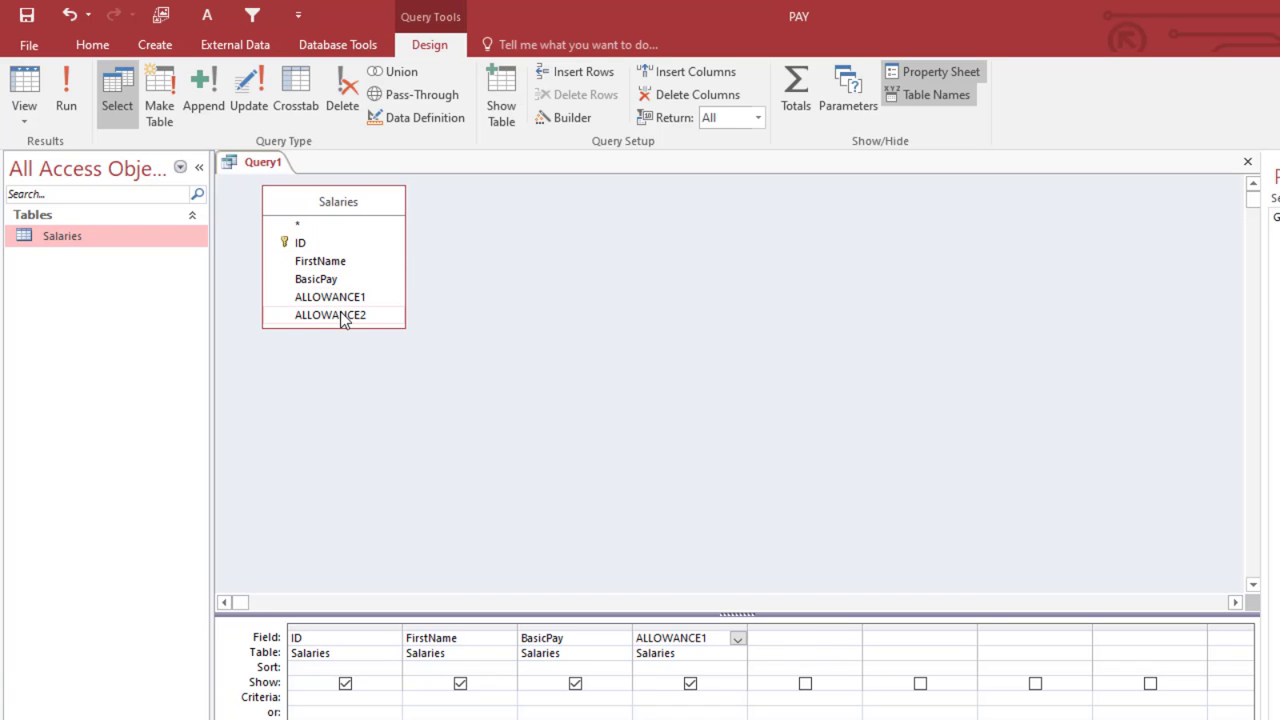
double_click(340, 315)
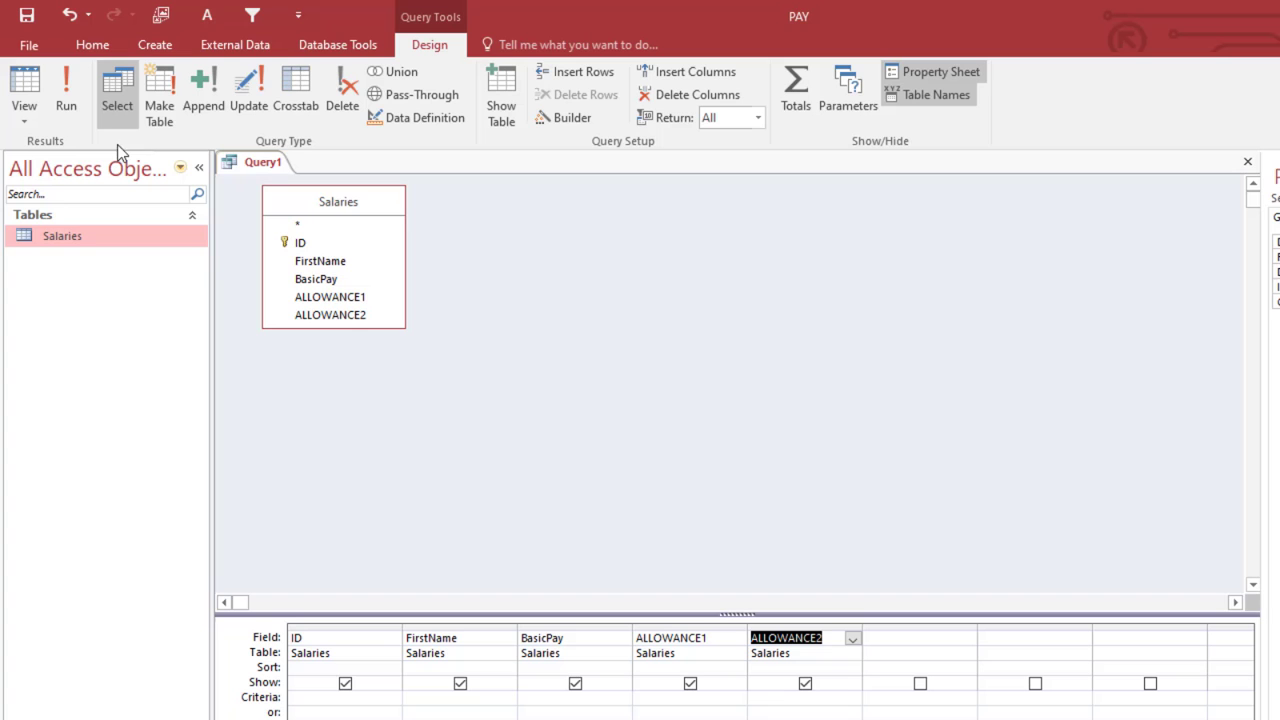
- Review the query's SQL statement, then run it to see the results
right_click(251, 164)
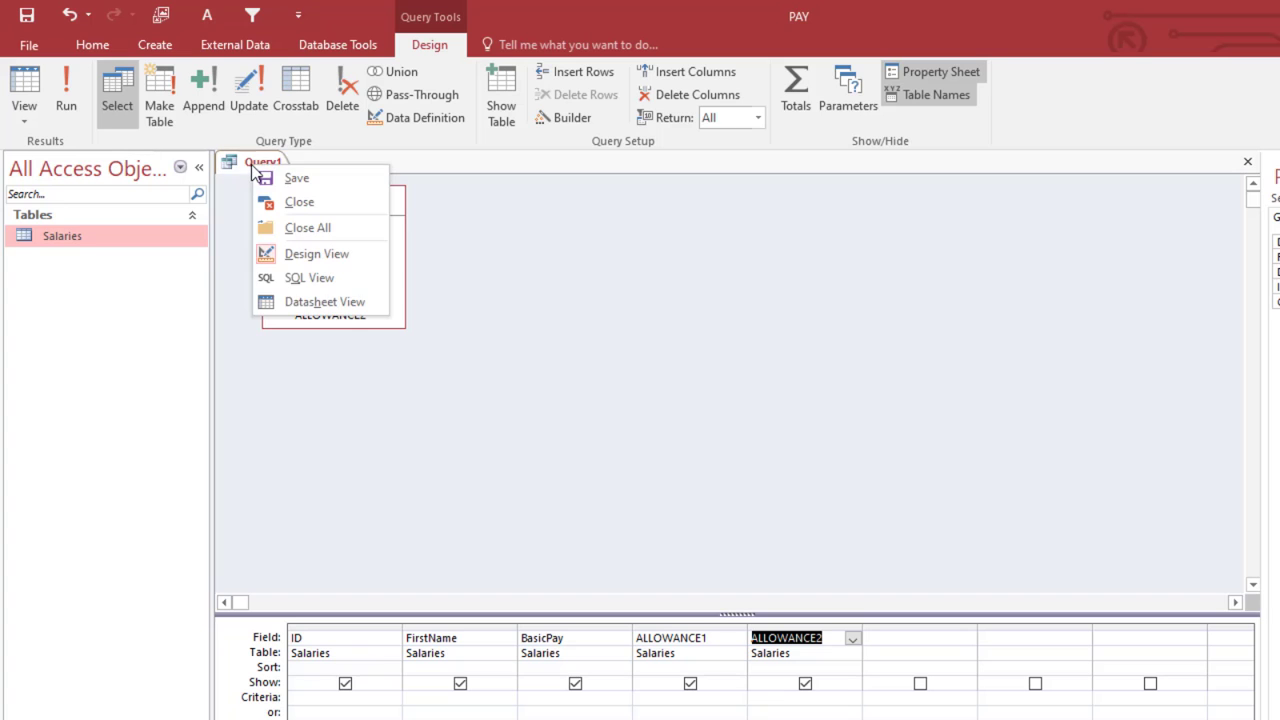
left_click(317, 280)
left_click(426, 214)
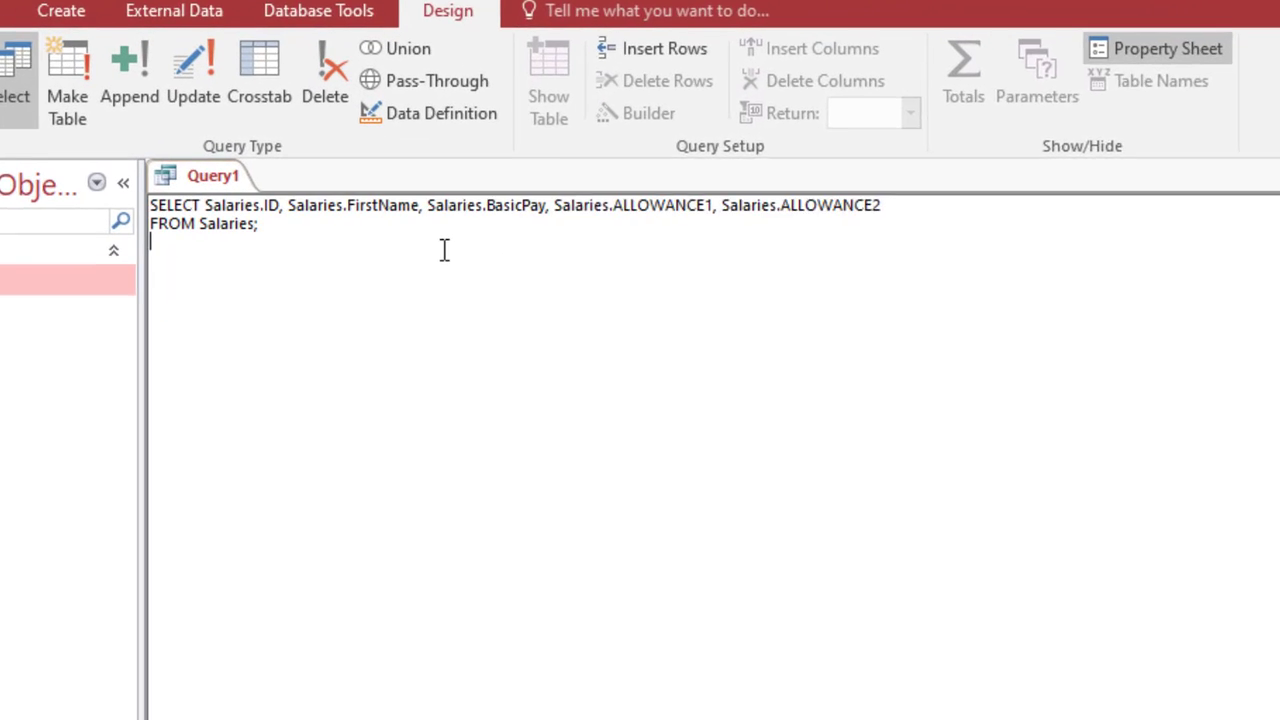
left_click_drag(424, 216, 244, 178)
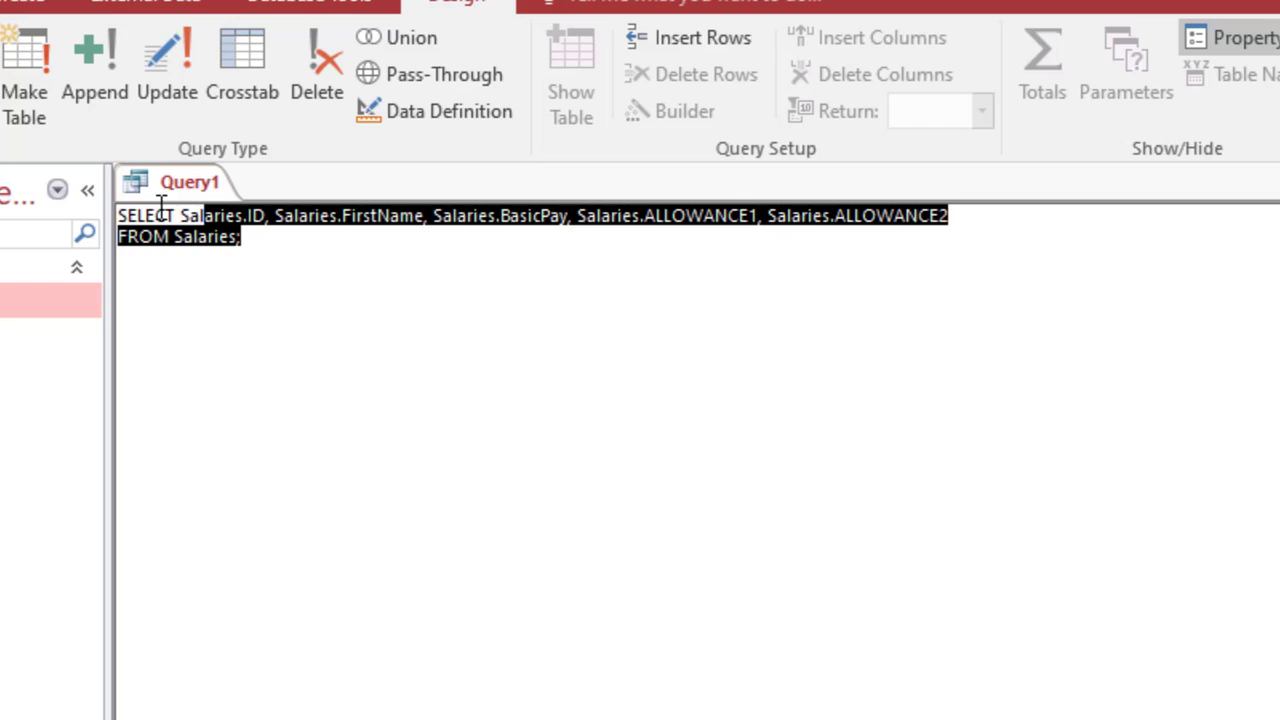
left_click_drag(160, 212, 90, 210)
left_click(374, 283)
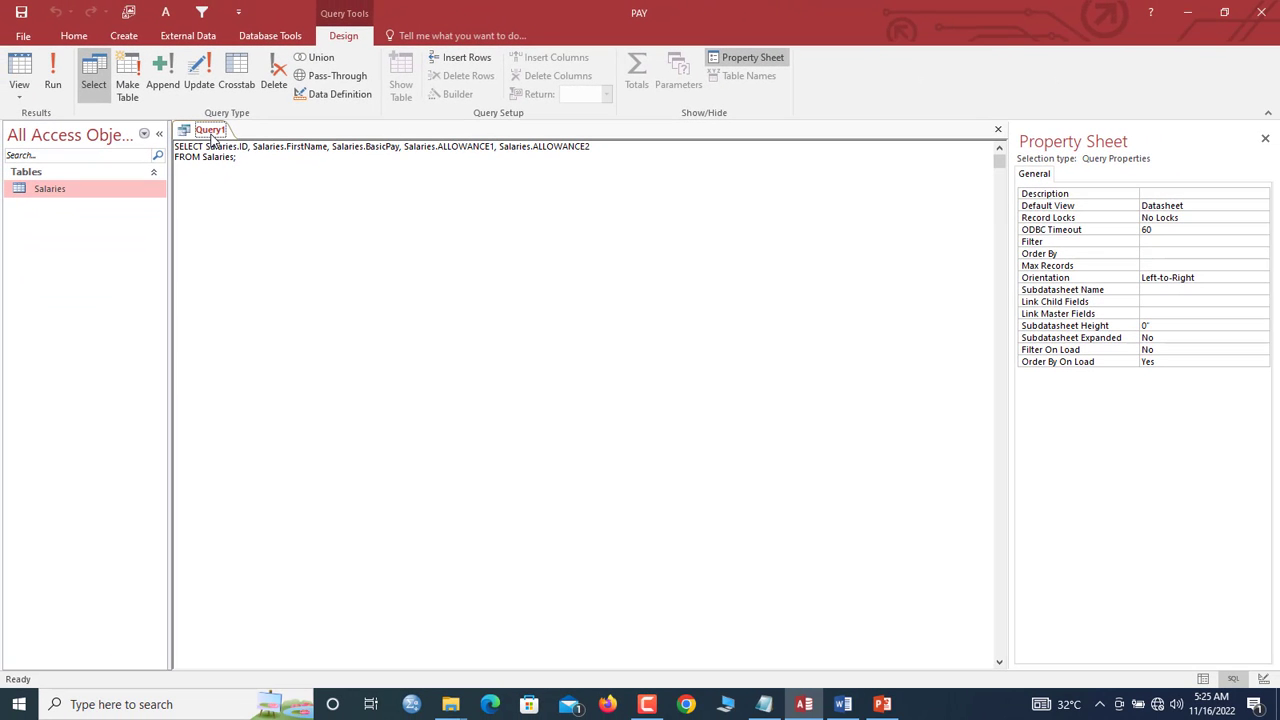
left_click(53, 86)
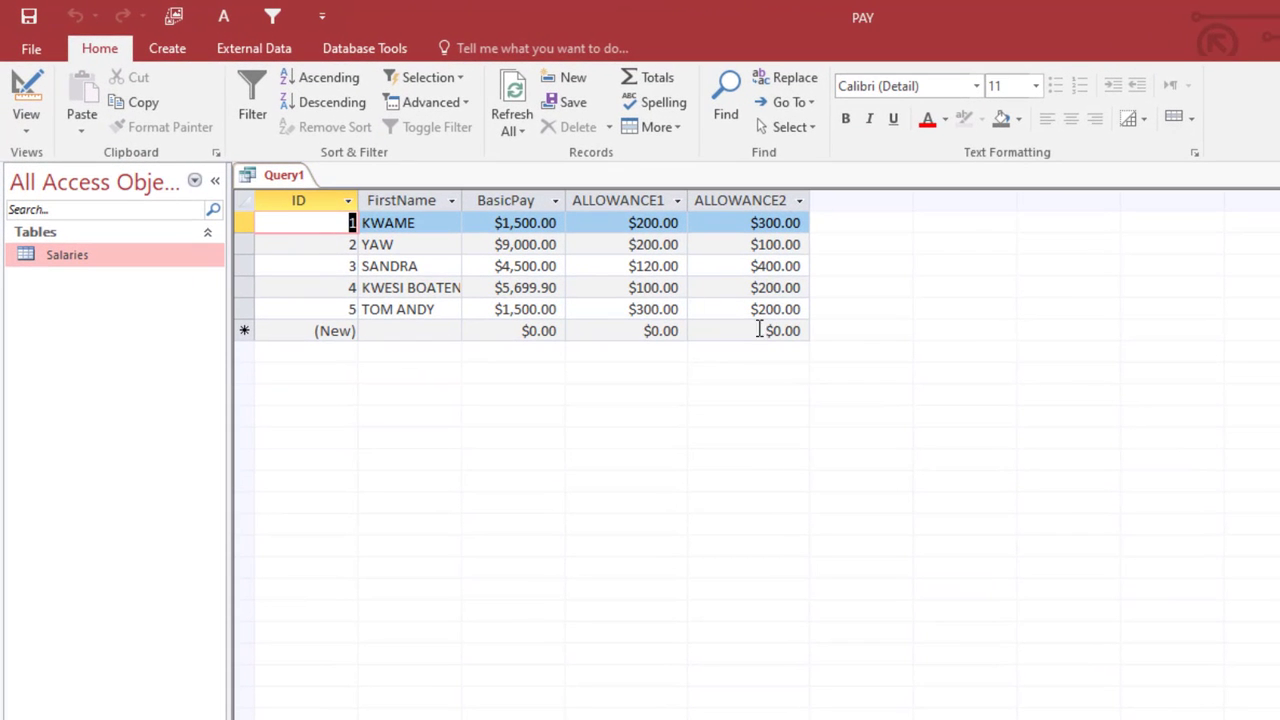
- Save the query as 'Salaries extended'
right_click(291, 182)
left_click(336, 193)
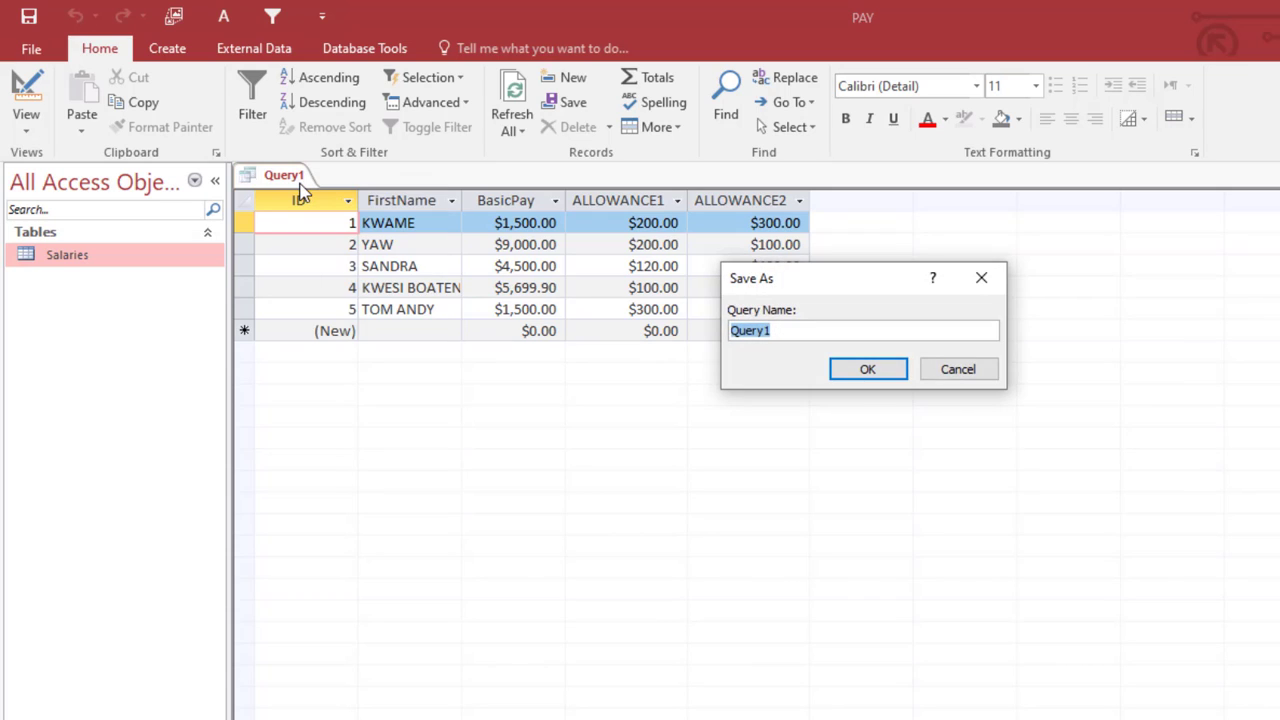
type("Salaries extended")
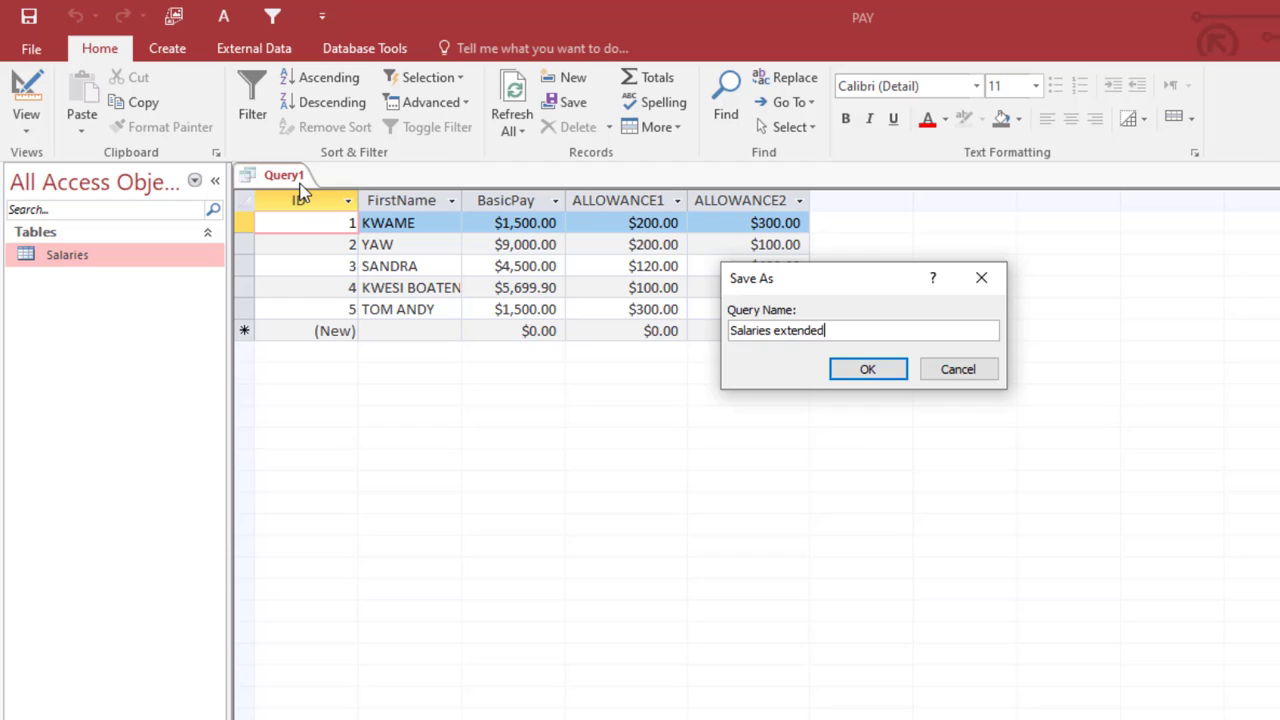
key("Return")
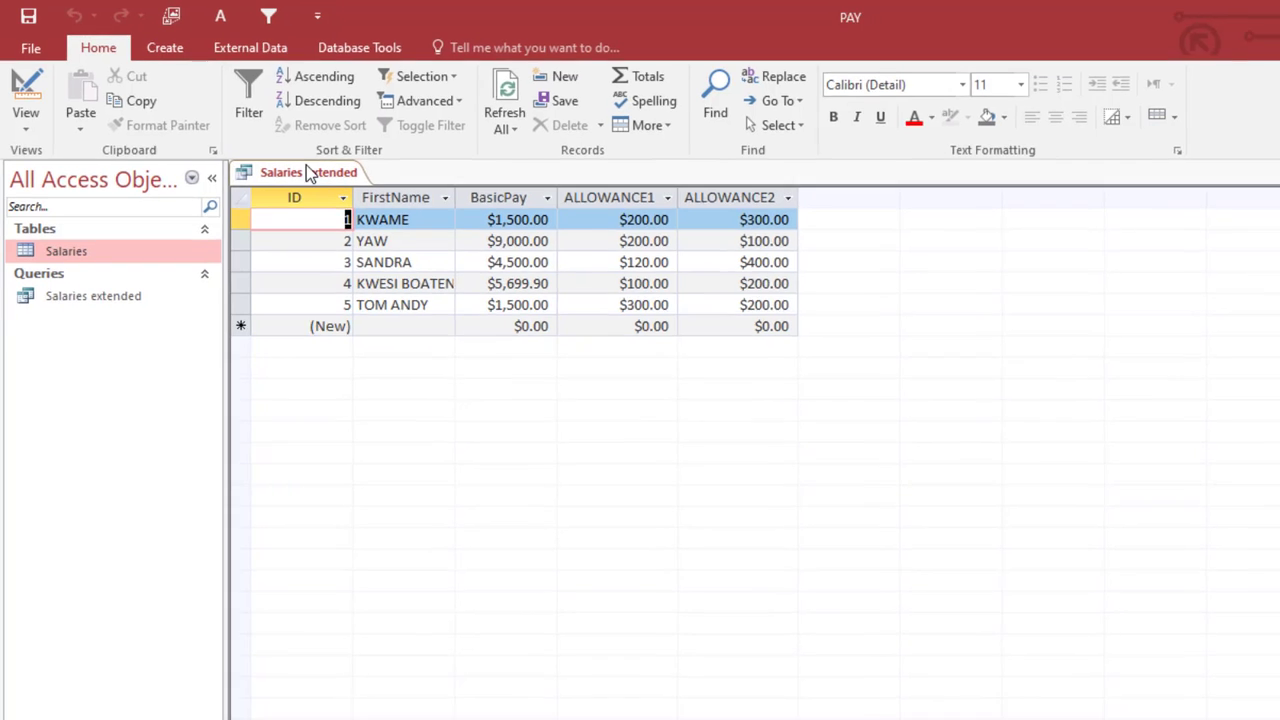
- Return to design view and open the Expression Builder for the empty sixth field column
right_click(306, 172)
left_click(392, 273)
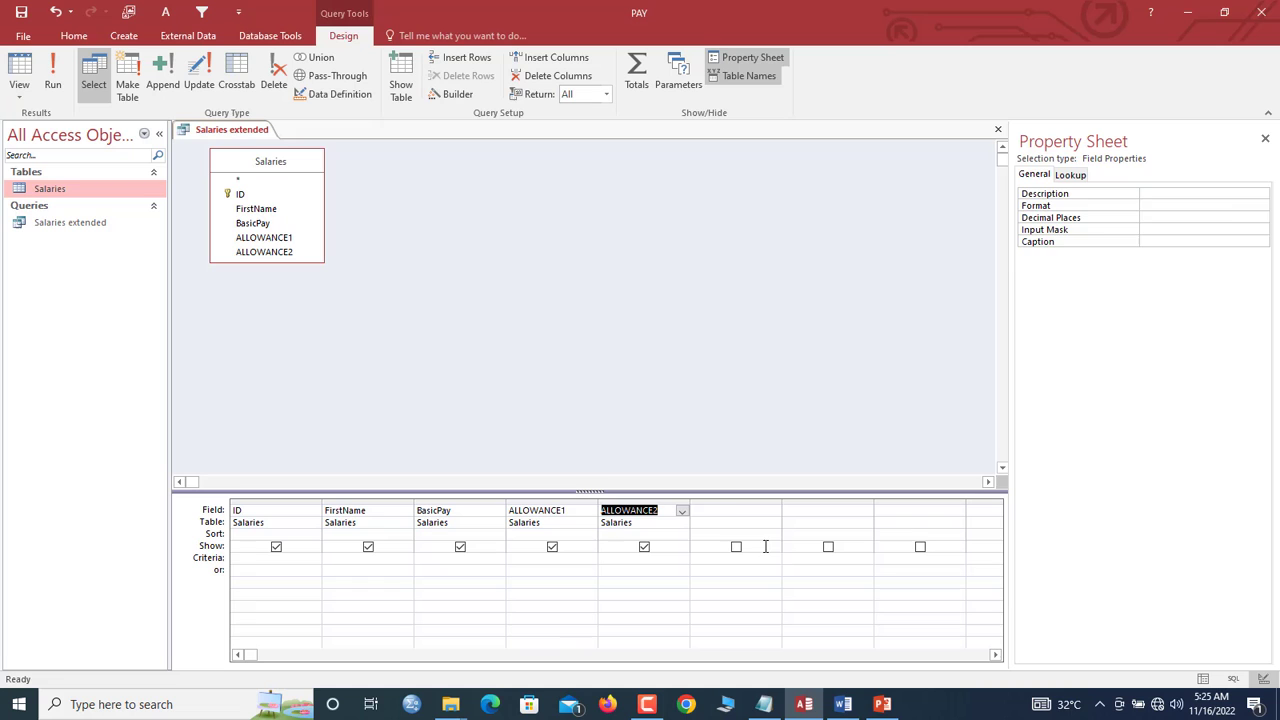
left_click(724, 512)
right_click(724, 512)
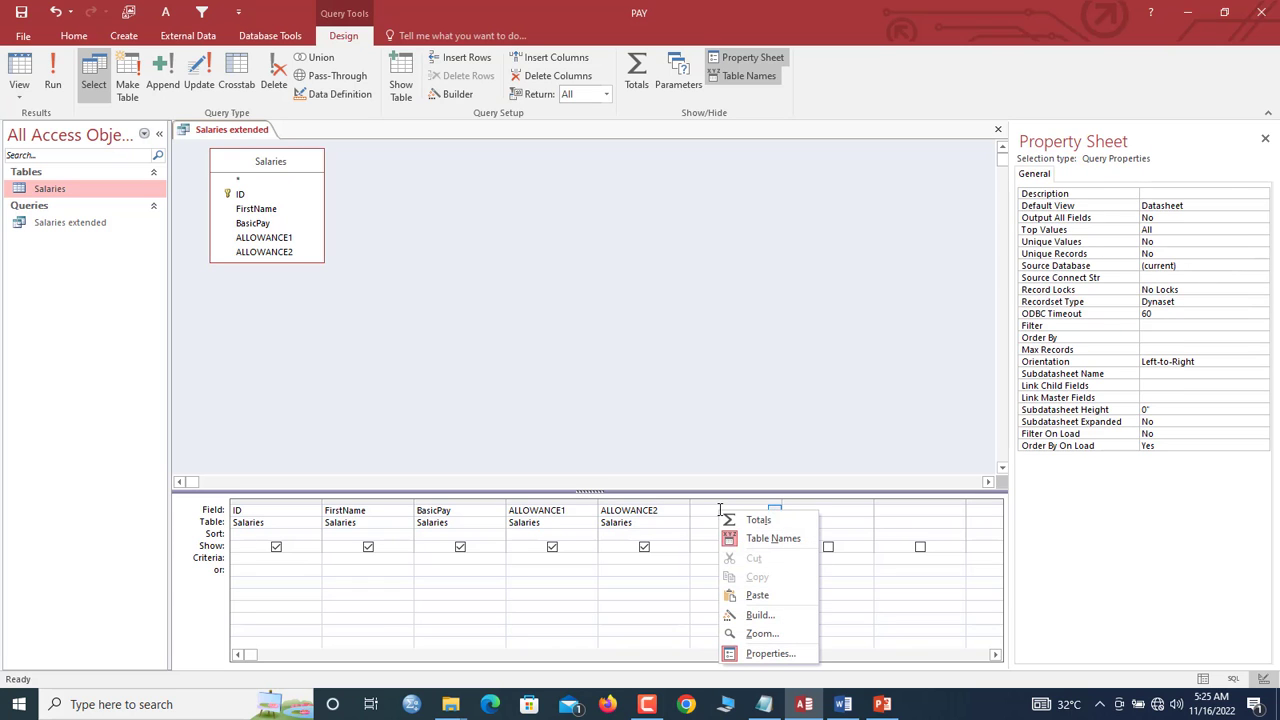
left_click(768, 619)
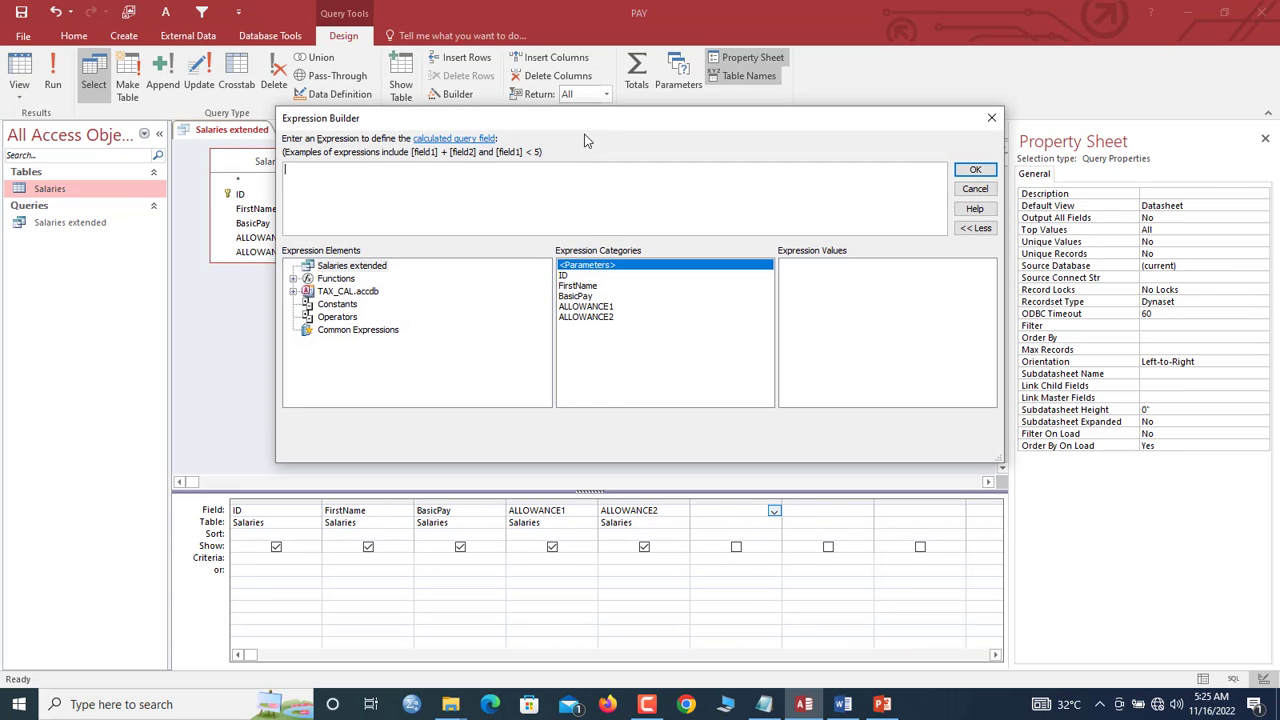
left_click_drag(586, 140, 643, 186)
left_click_drag(1058, 512, 815, 492)
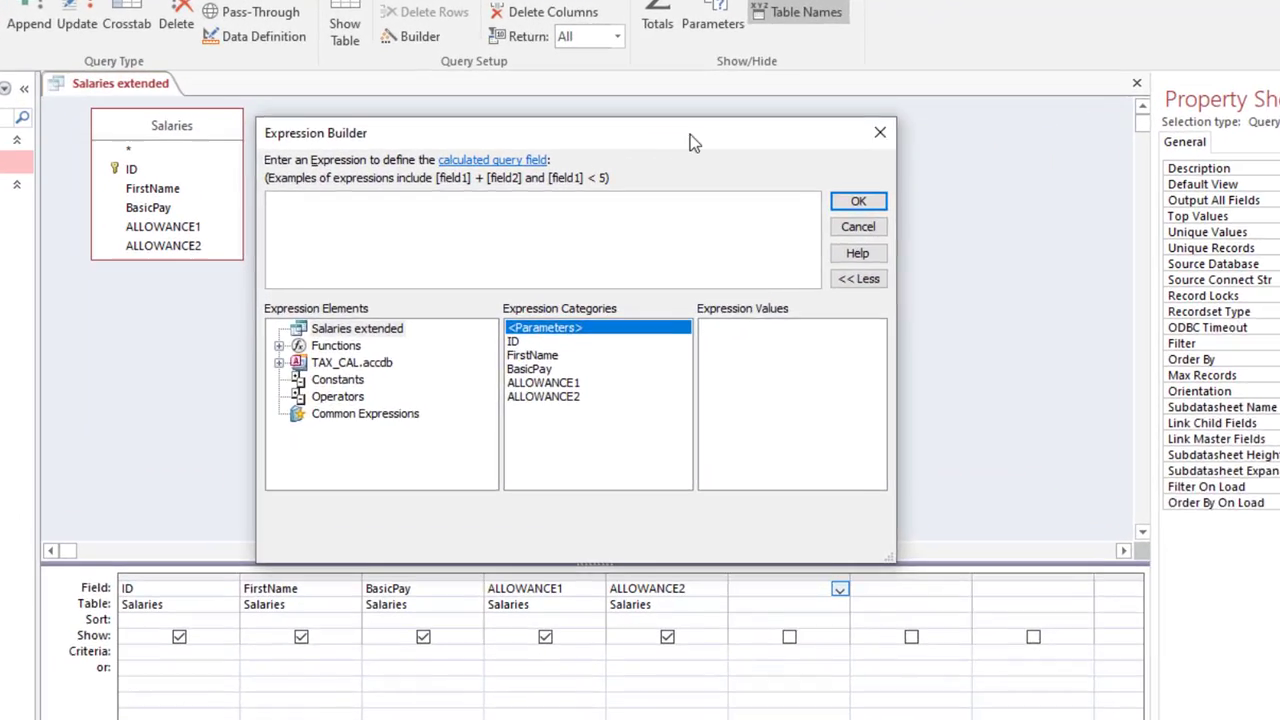
left_click_drag(690, 134, 781, 103)
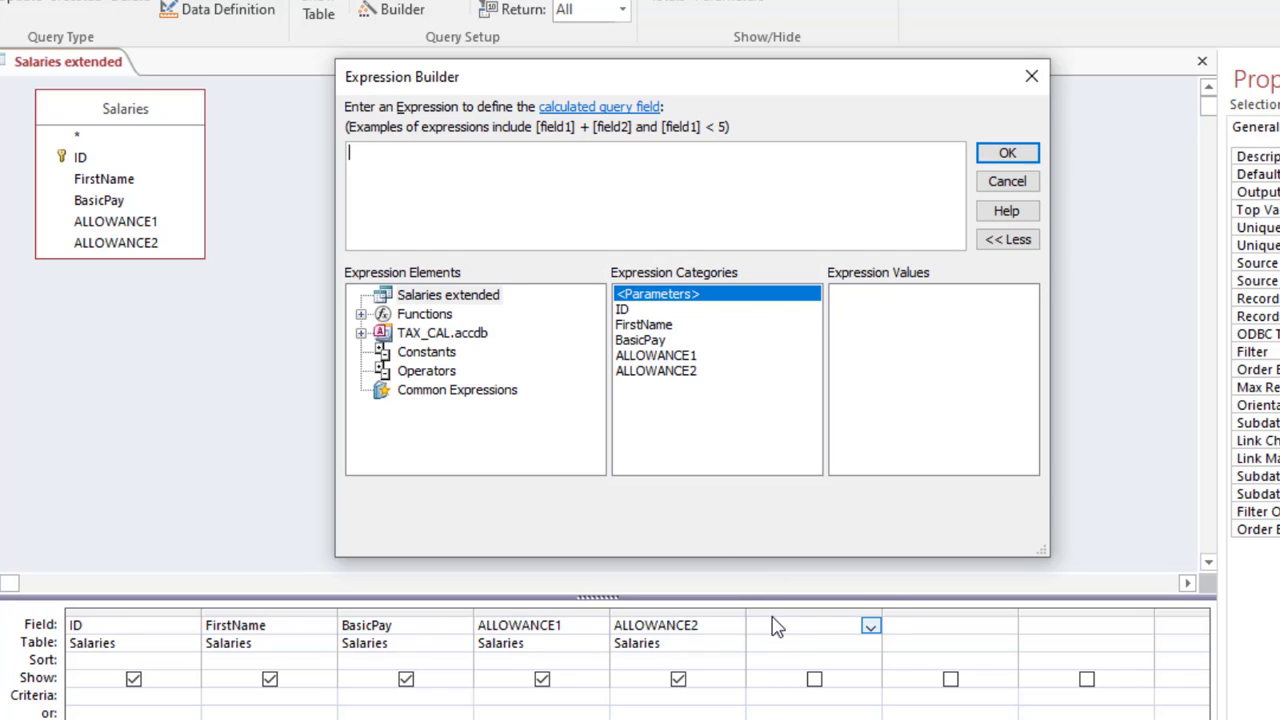
- Enter 'TaxAmt: IIf([BasicPay]' as the start of the calculated field
type("TaxAmo")
key("BackSpace")
key("BackSpace")
key("BackSpace")
type("iif")
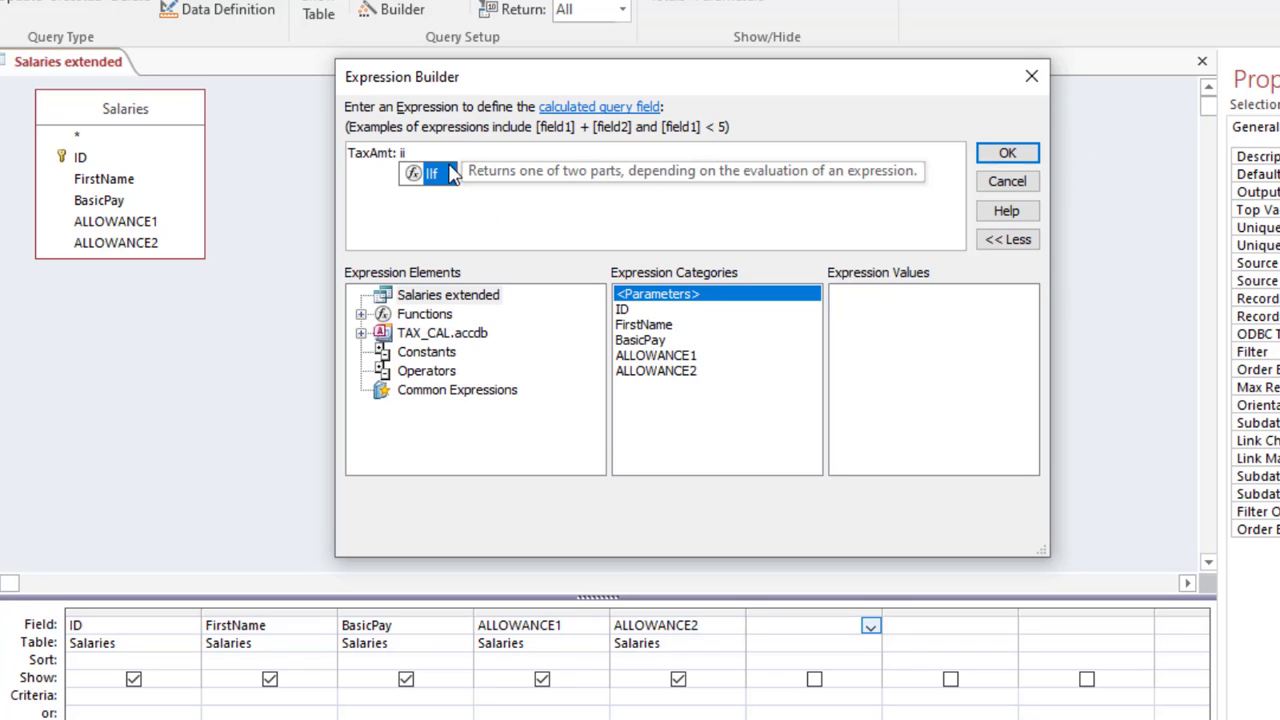
double_click(446, 167)
type("[Ba")
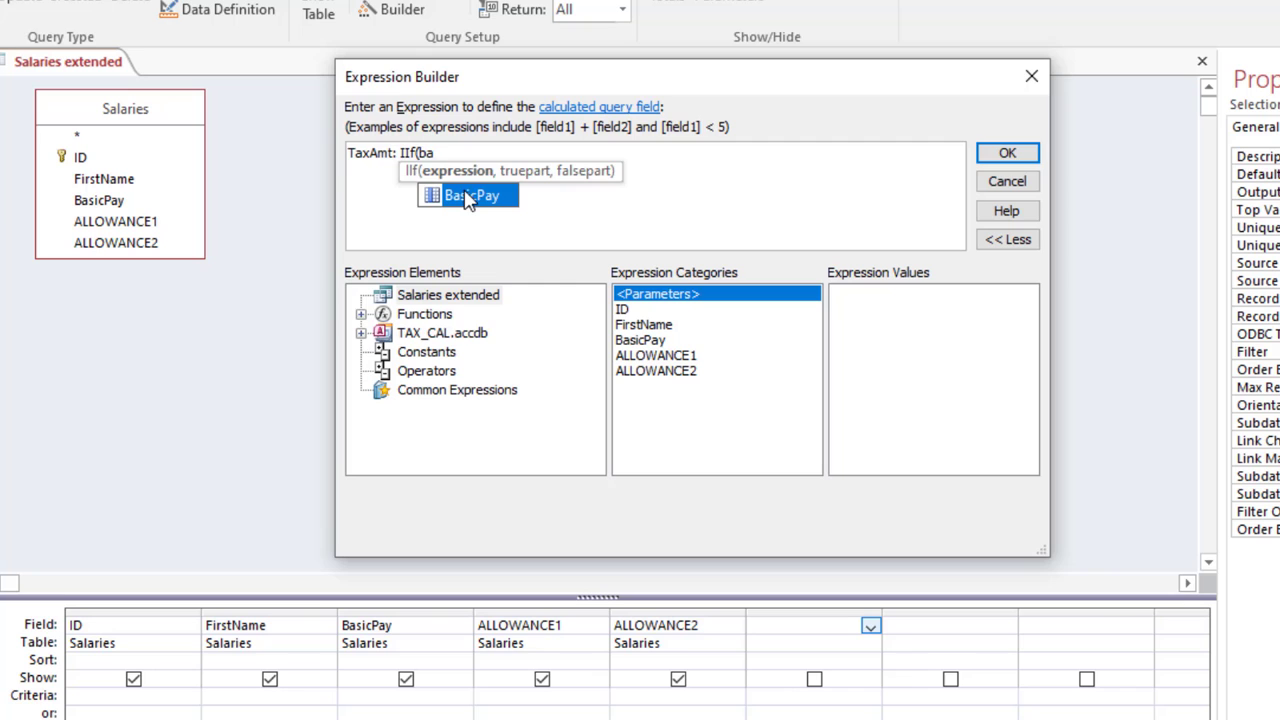
double_click(464, 193)
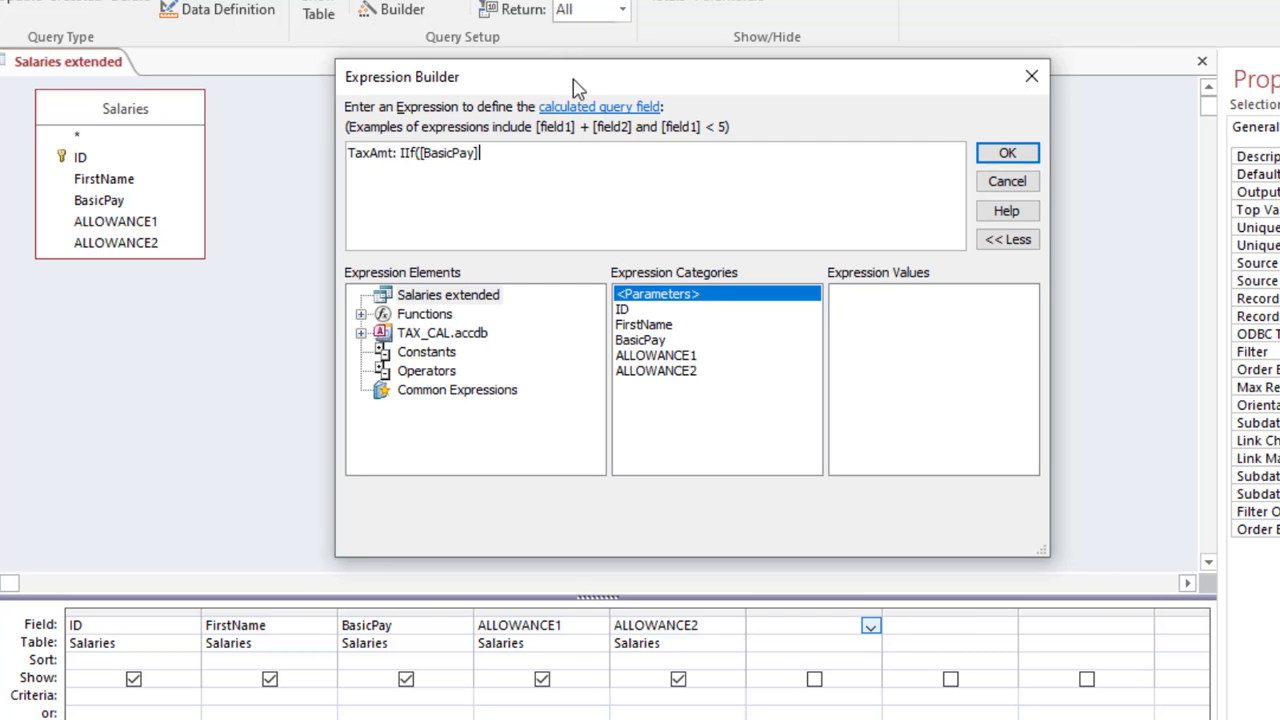
- Append '<4501,0,' so pay below 4501 gets zero tax, and begin a nested IIf
mouse_move(574, 86)
left_mouse_down()
mouse_move(619, 62)
mouse_move(590, 78)
left_mouse_up()
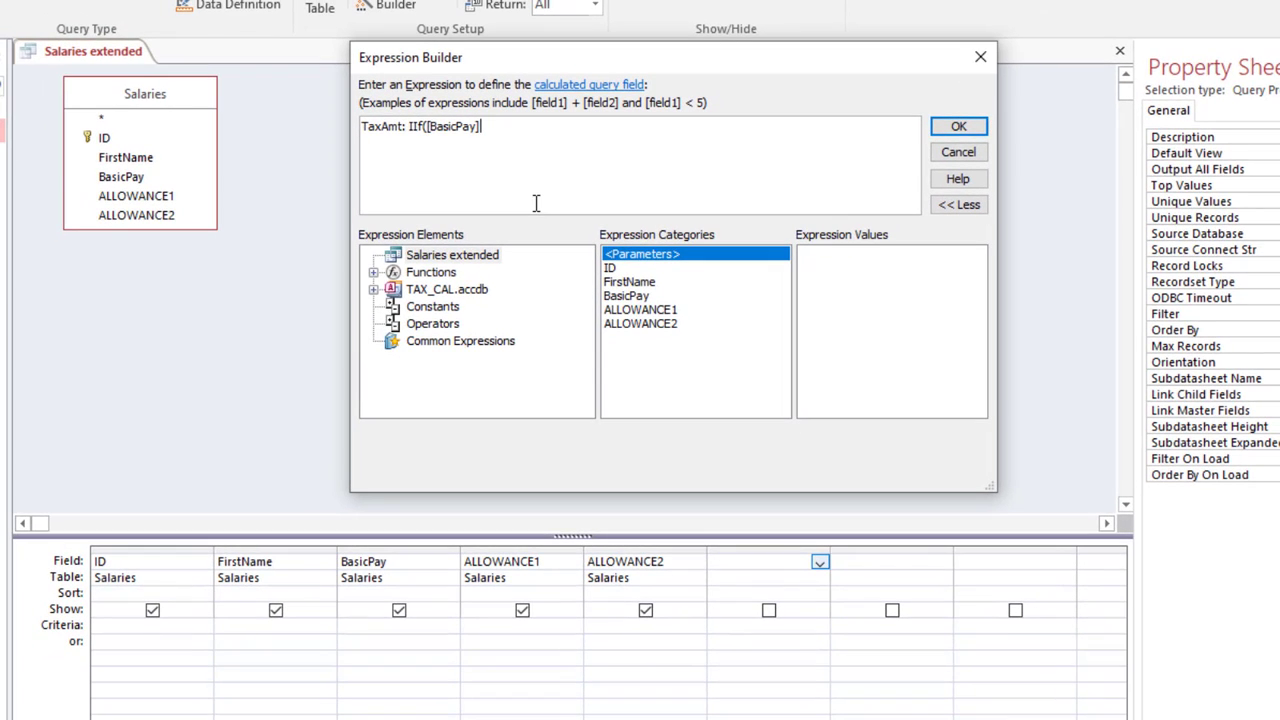
type("<4")
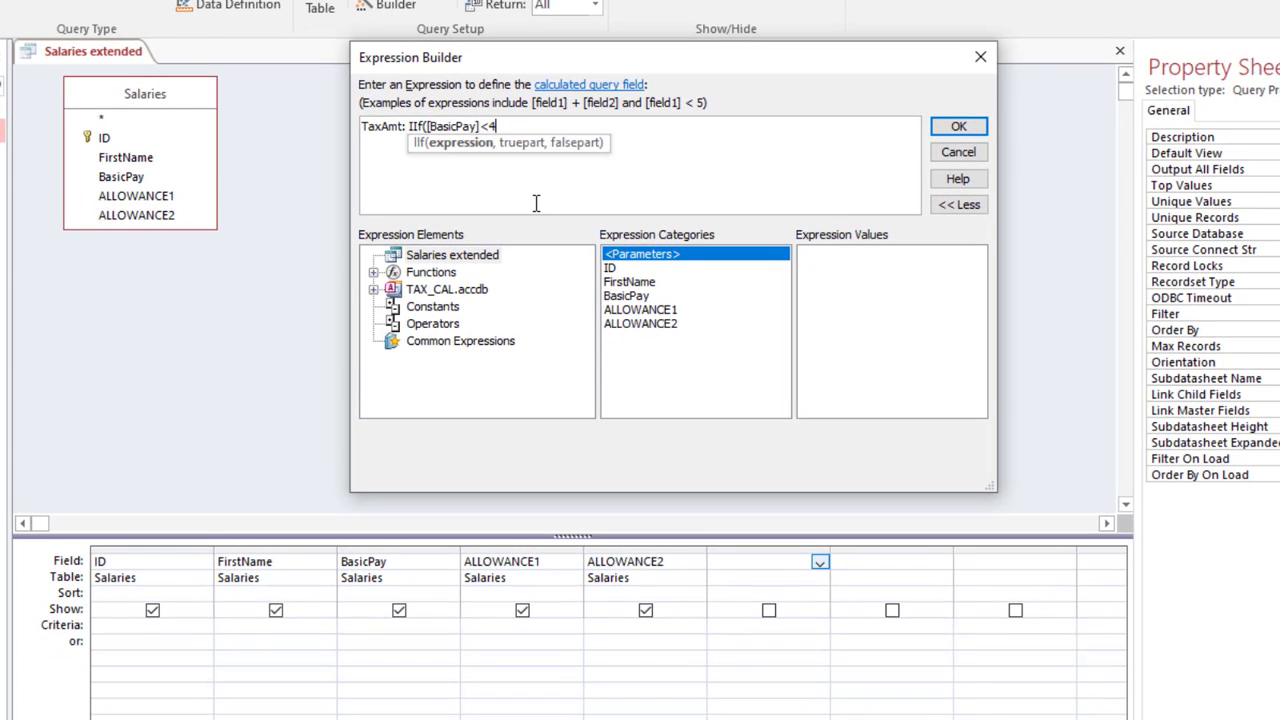
type("501,")
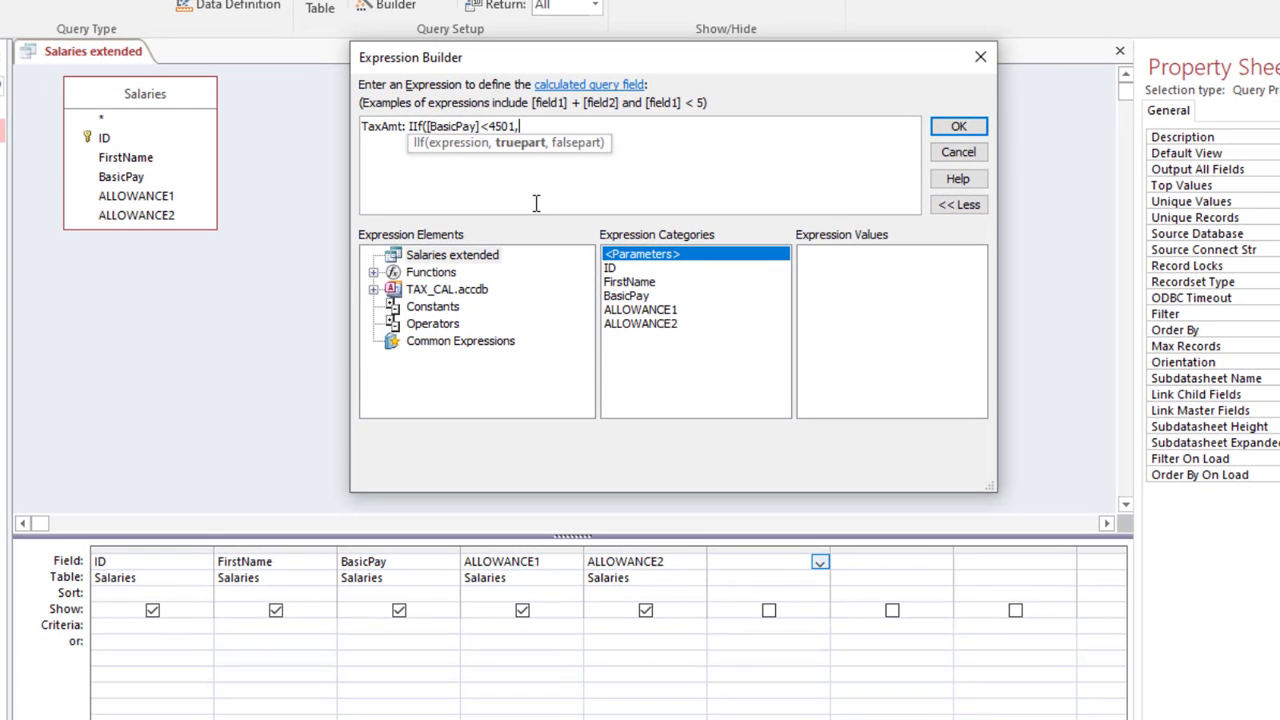
type("0,")
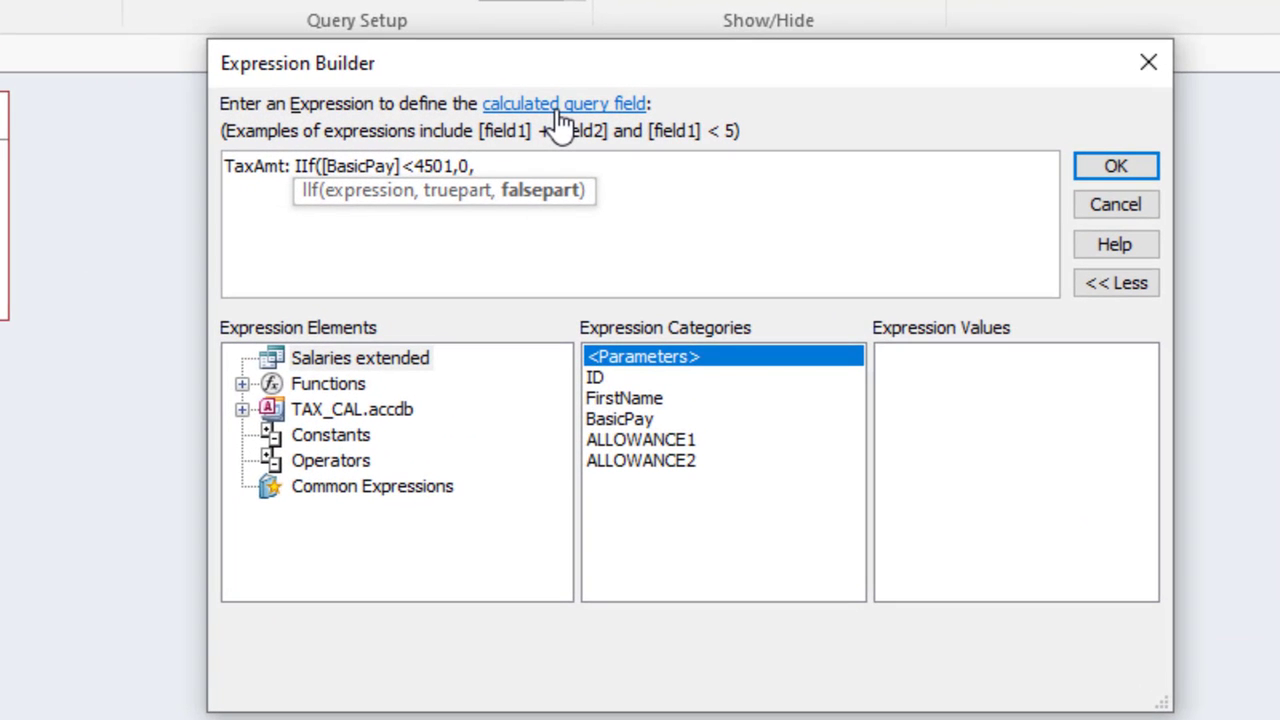
type("ii")
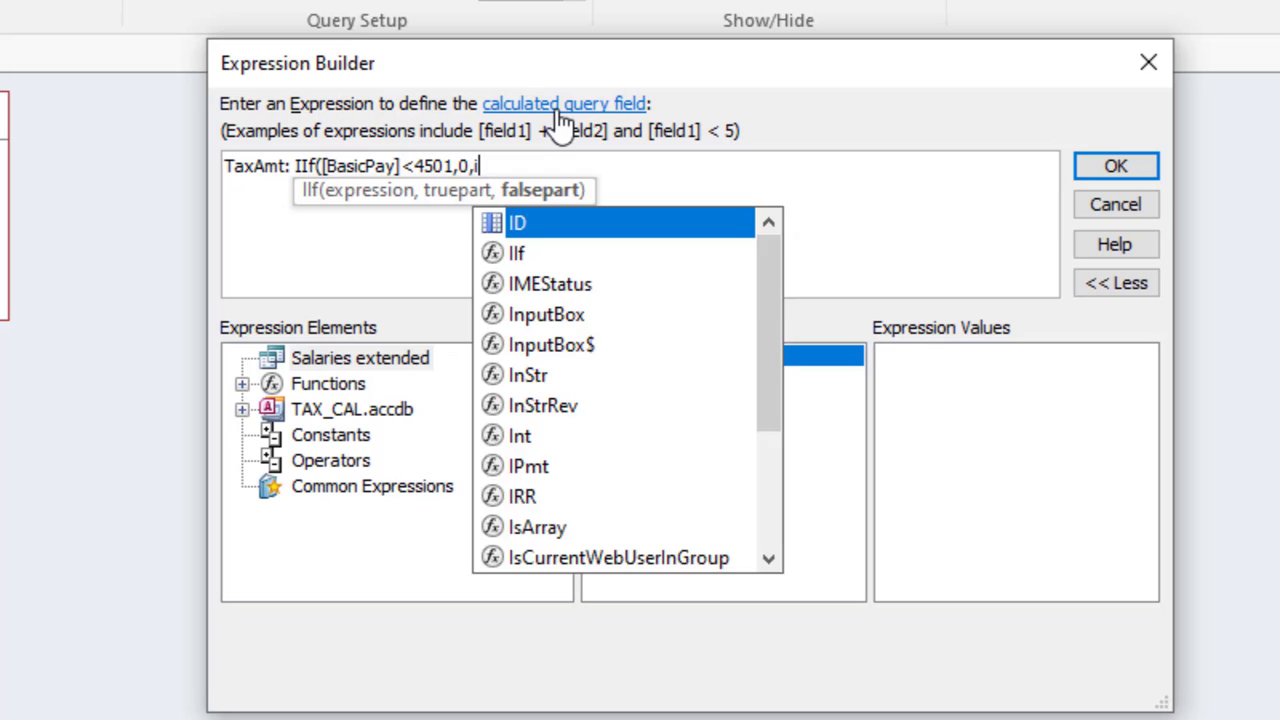
- Add the band [BasicPay]>=4501 AND [BasicPay]<4800 taxed at (25/100)*[BasicPay], starting another IIf
left_click(519, 220)
type("f(")
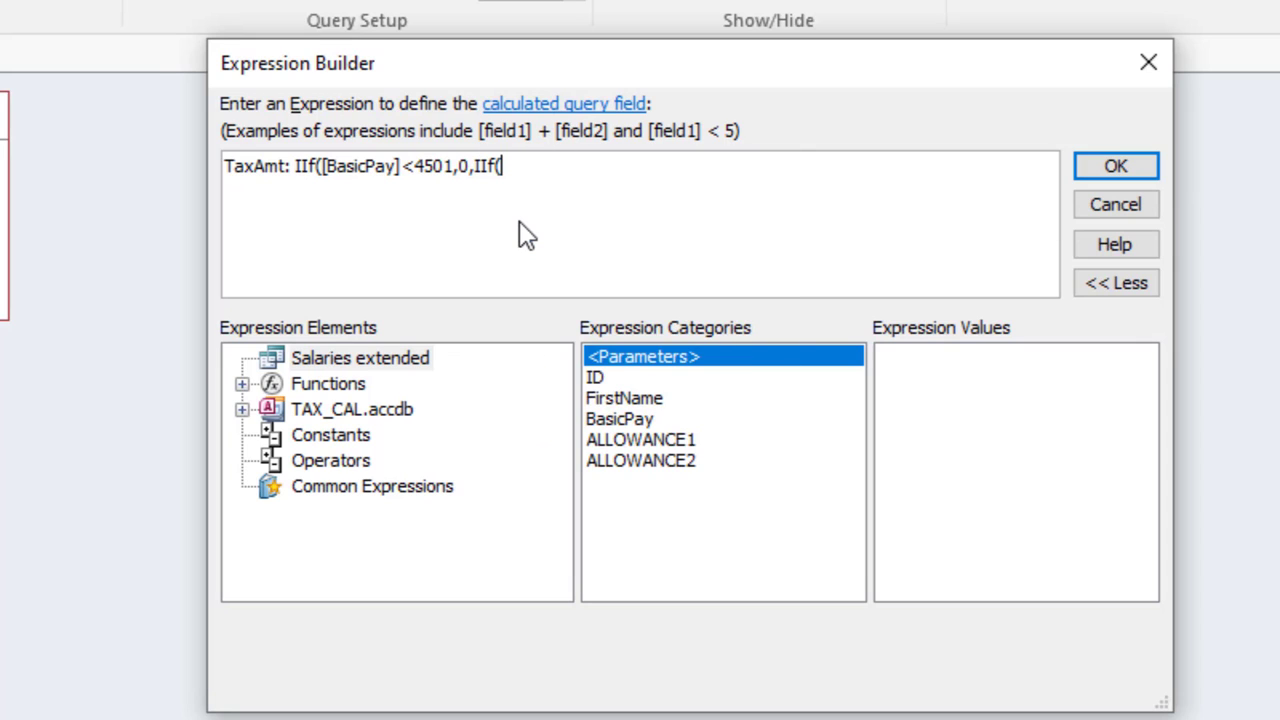
type("[ba")
double_click(545, 222)
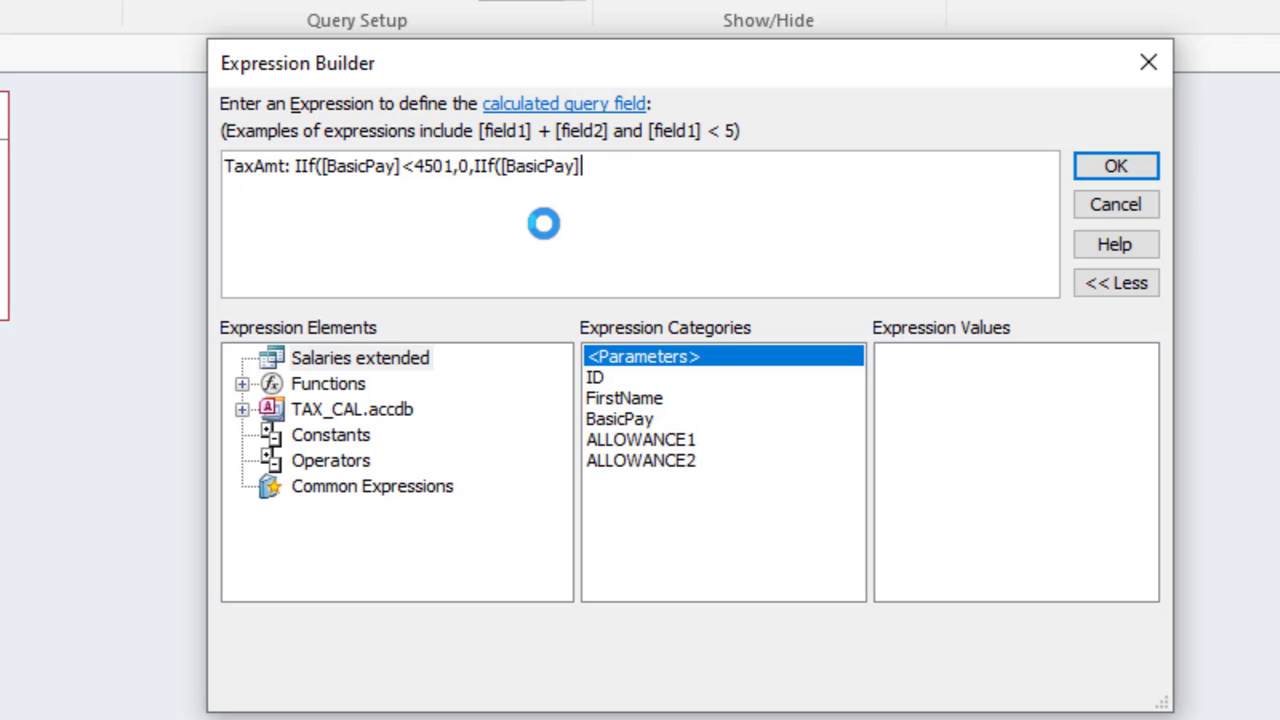
type(">")
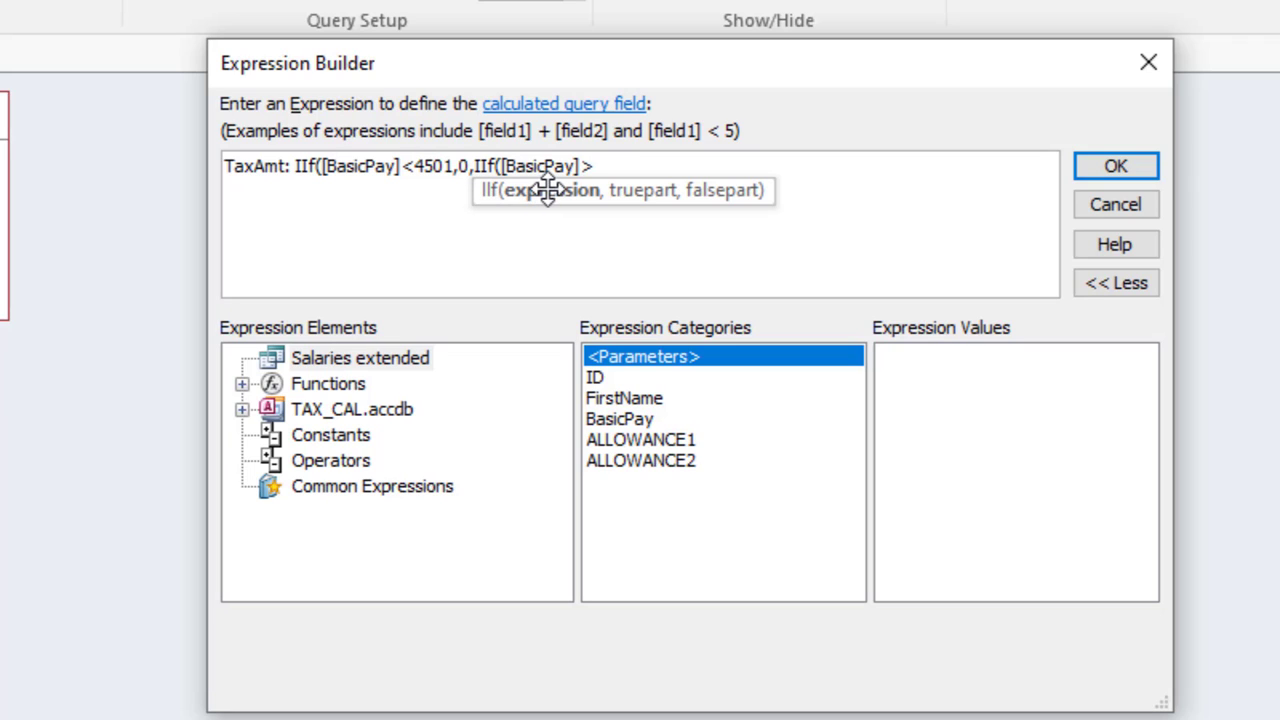
type("=4501 AND")
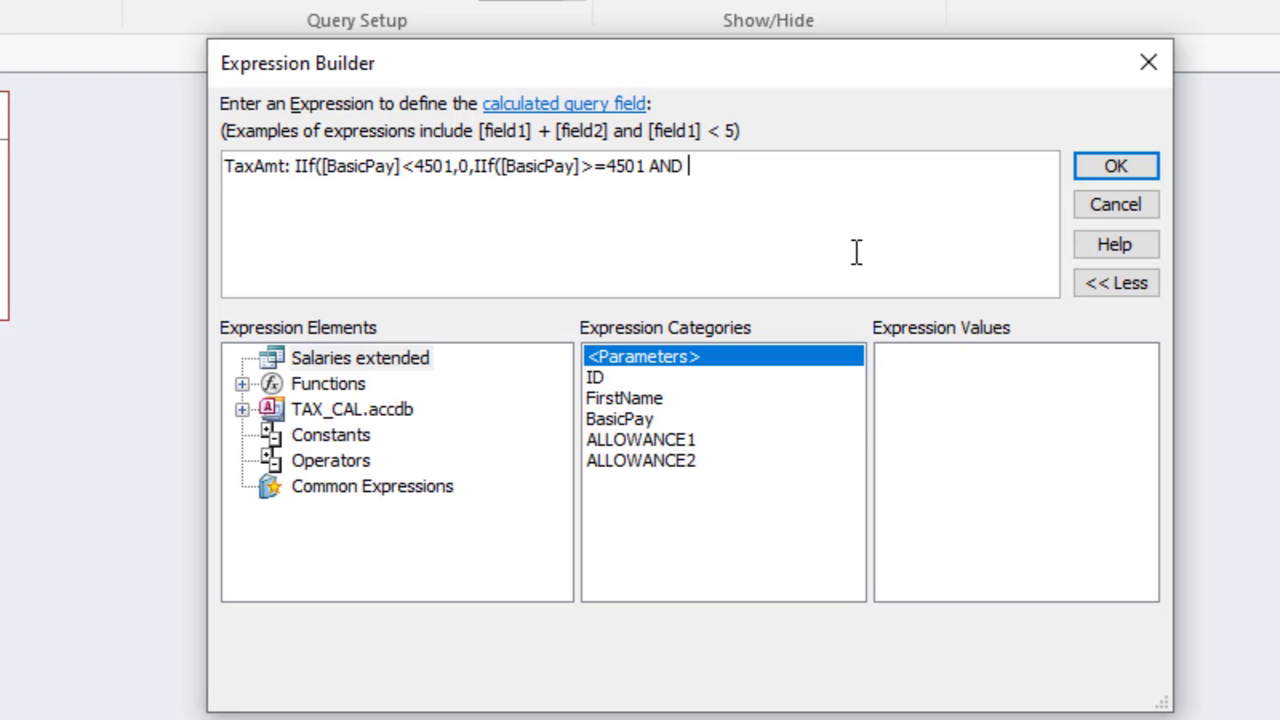
type("ba")
double_click(766, 220)
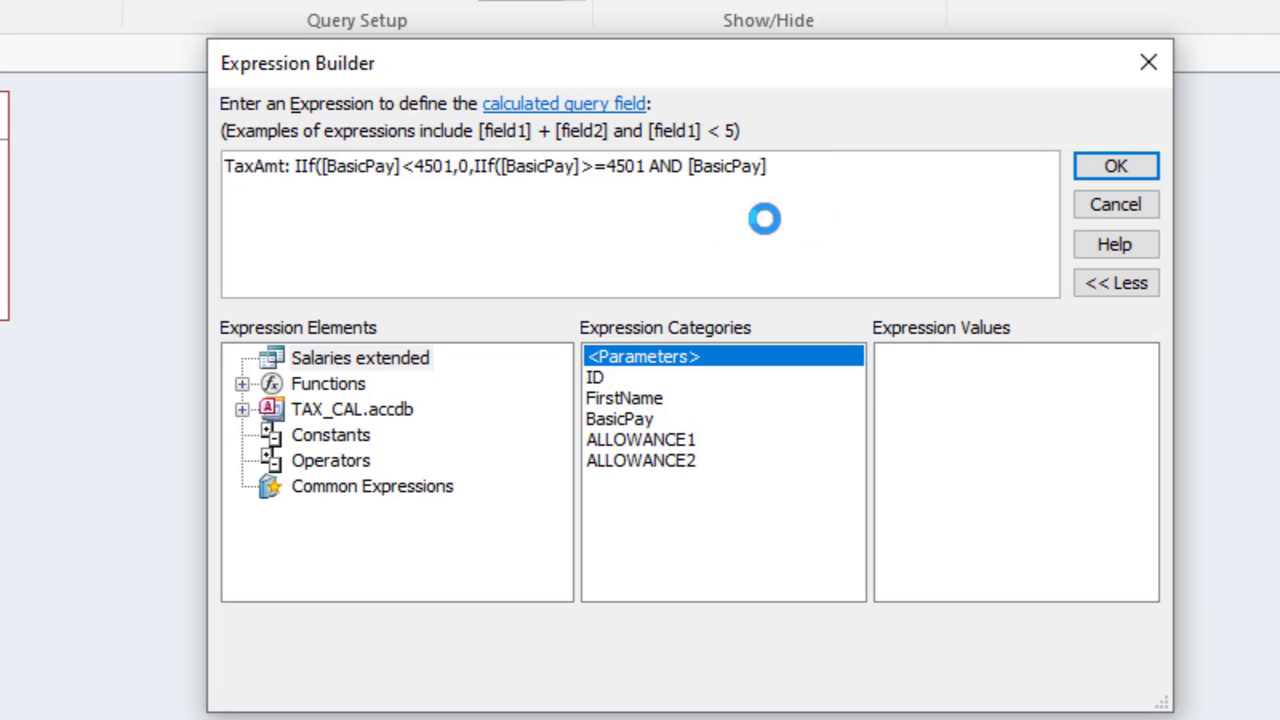
type("<")
type("480")
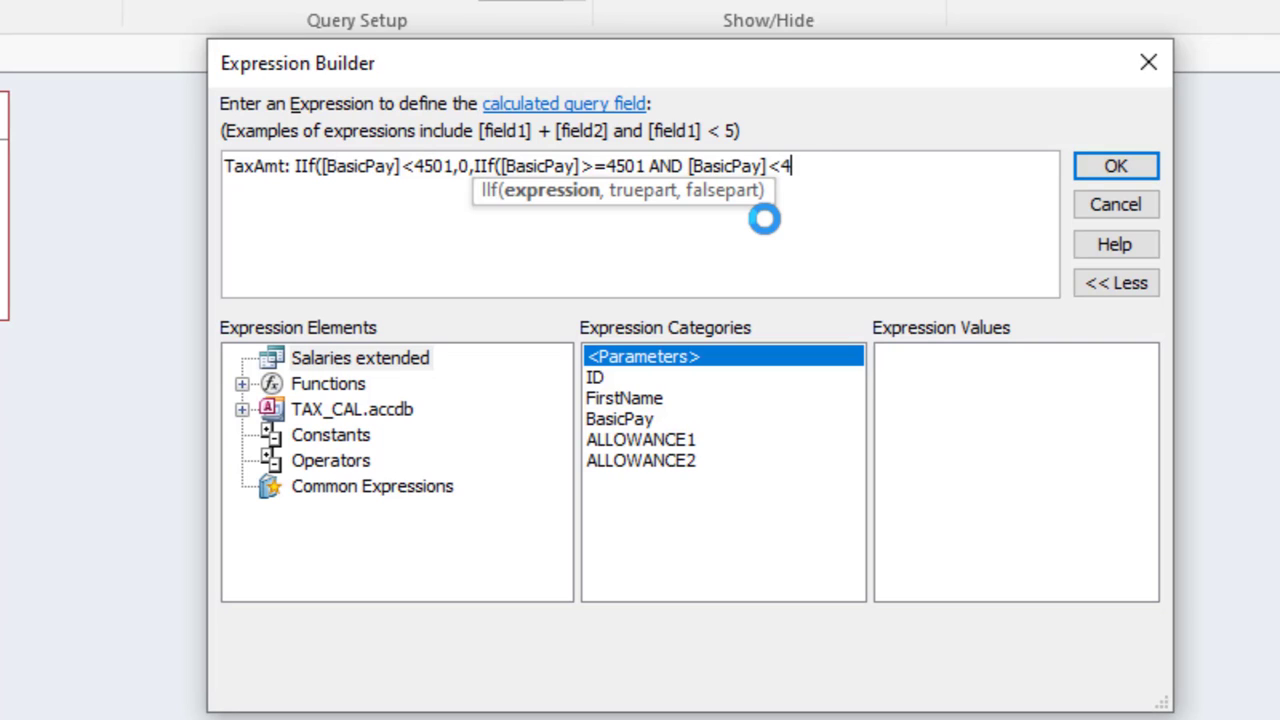
type("0,")
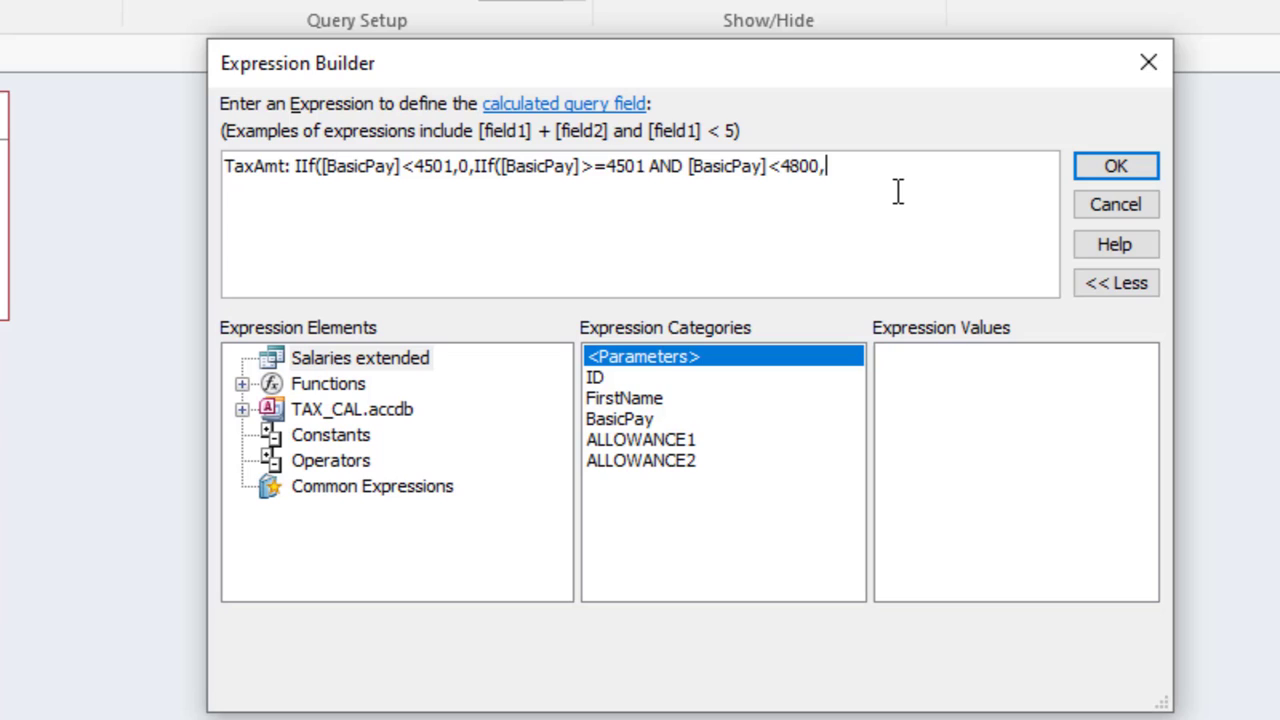
type("(")
type("25")
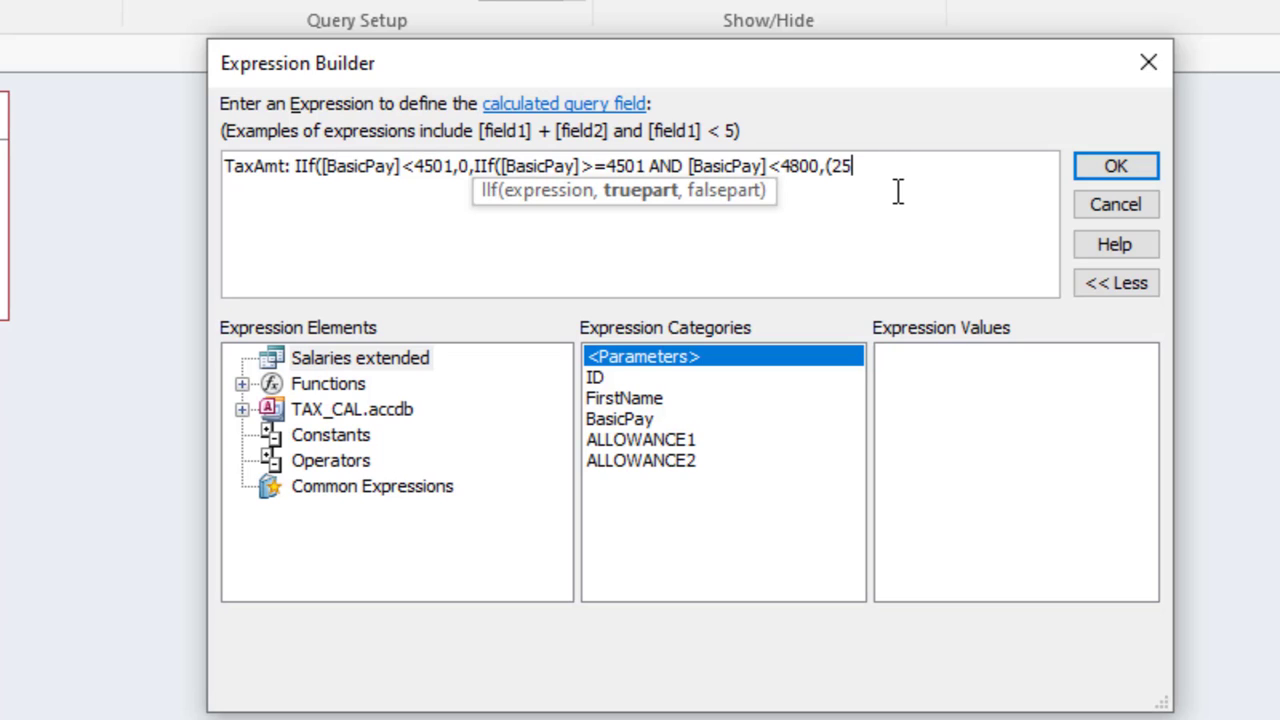
type("/100)*ba")
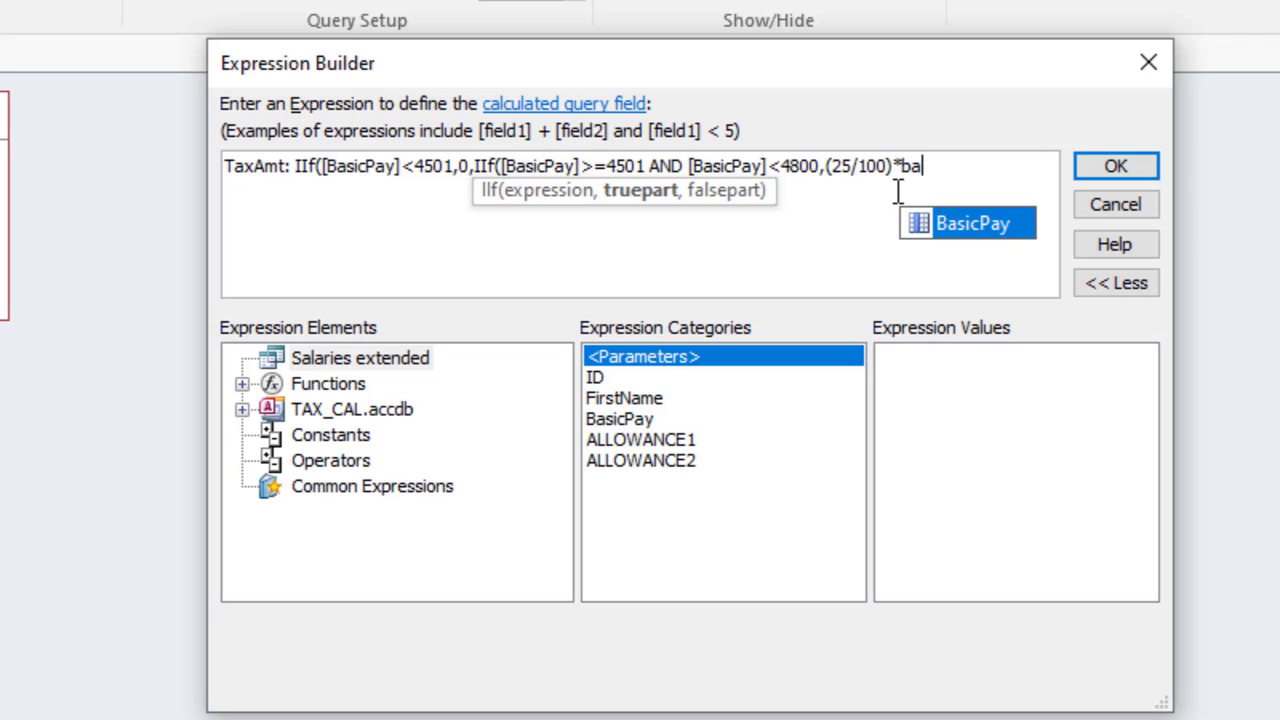
double_click(968, 224)
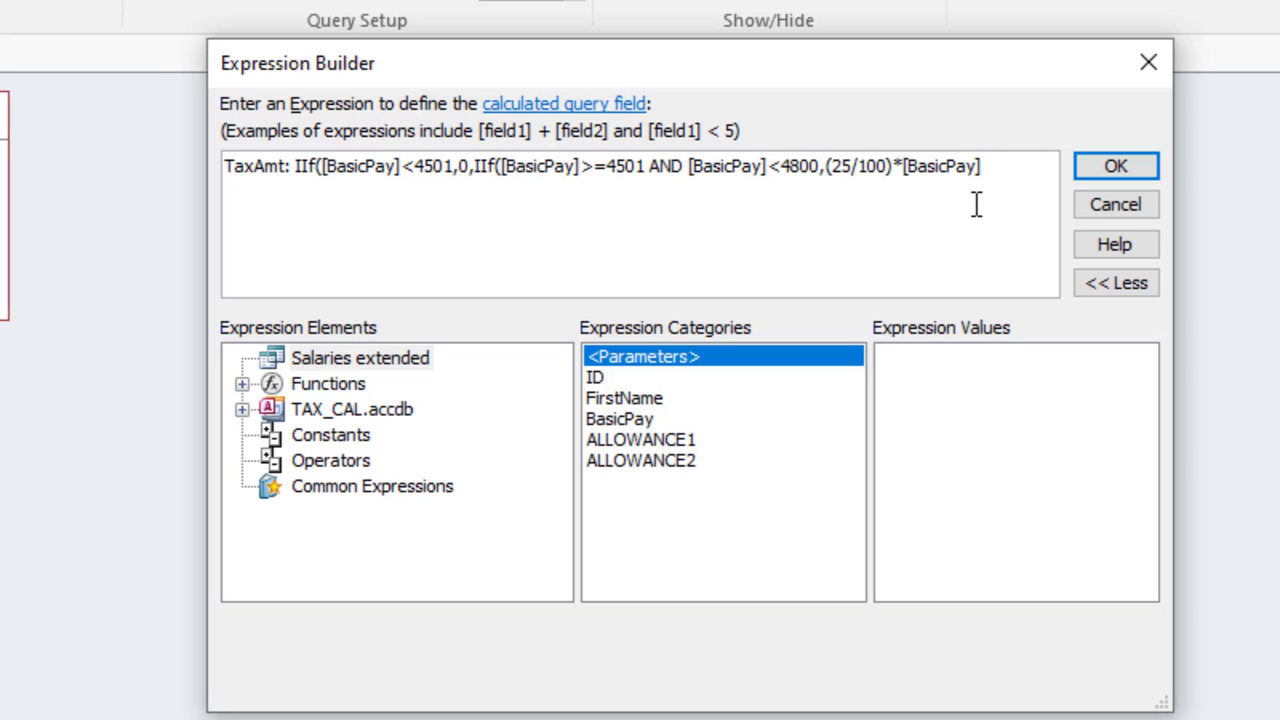
type(",")
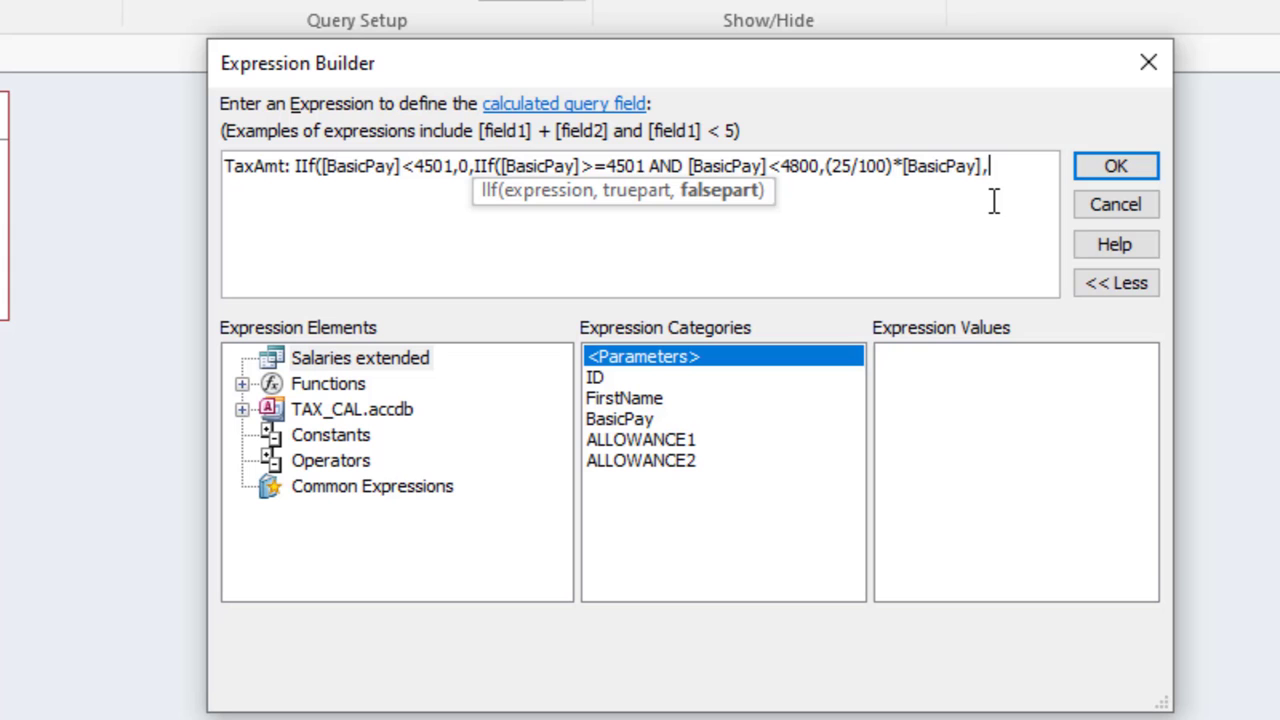
type("I")
- Add the band [BasicPay]>=4800 AND [BasicPay]<6900 taxed at (30/100)*[BasicPay]
double_click(1030, 251)
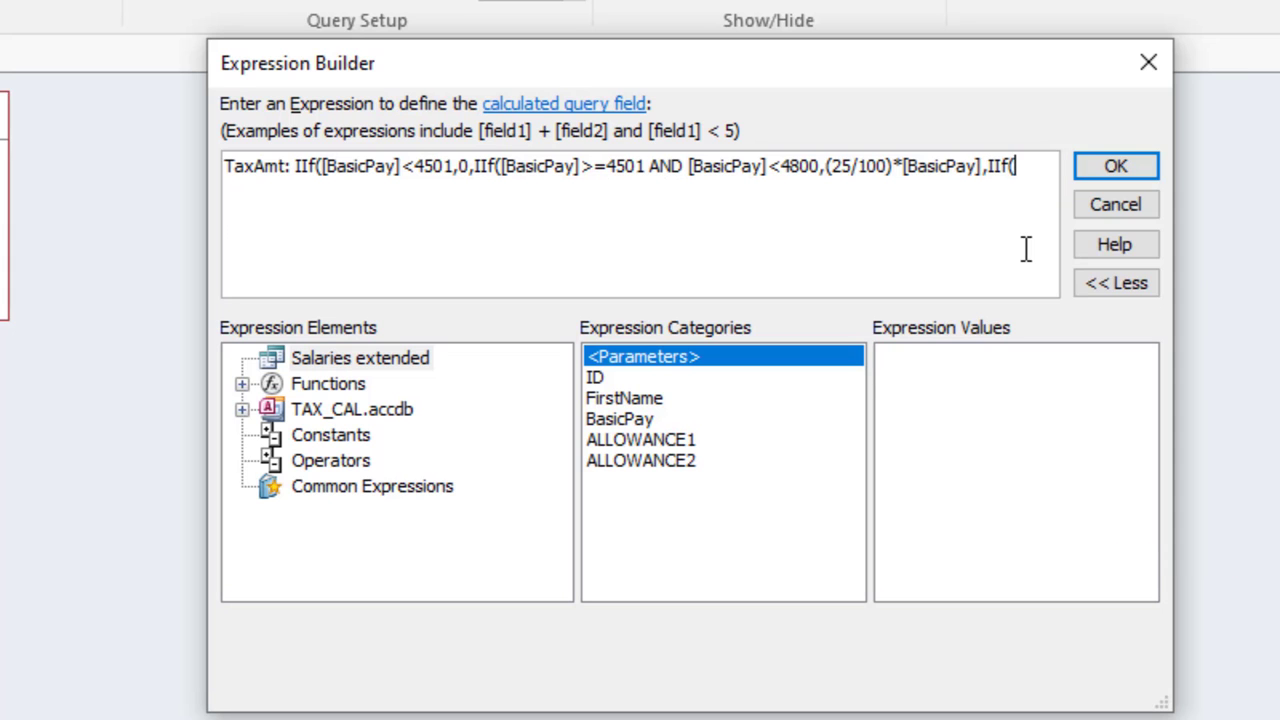
type("(ba")
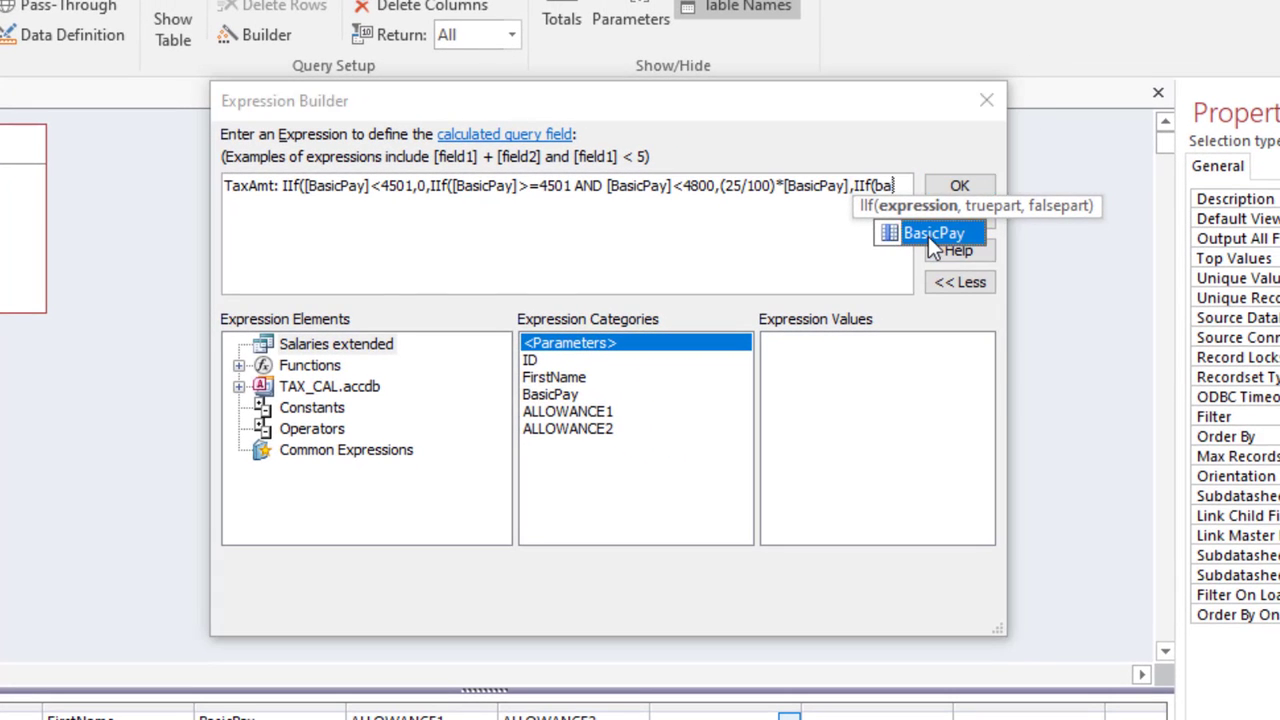
double_click(1125, 238)
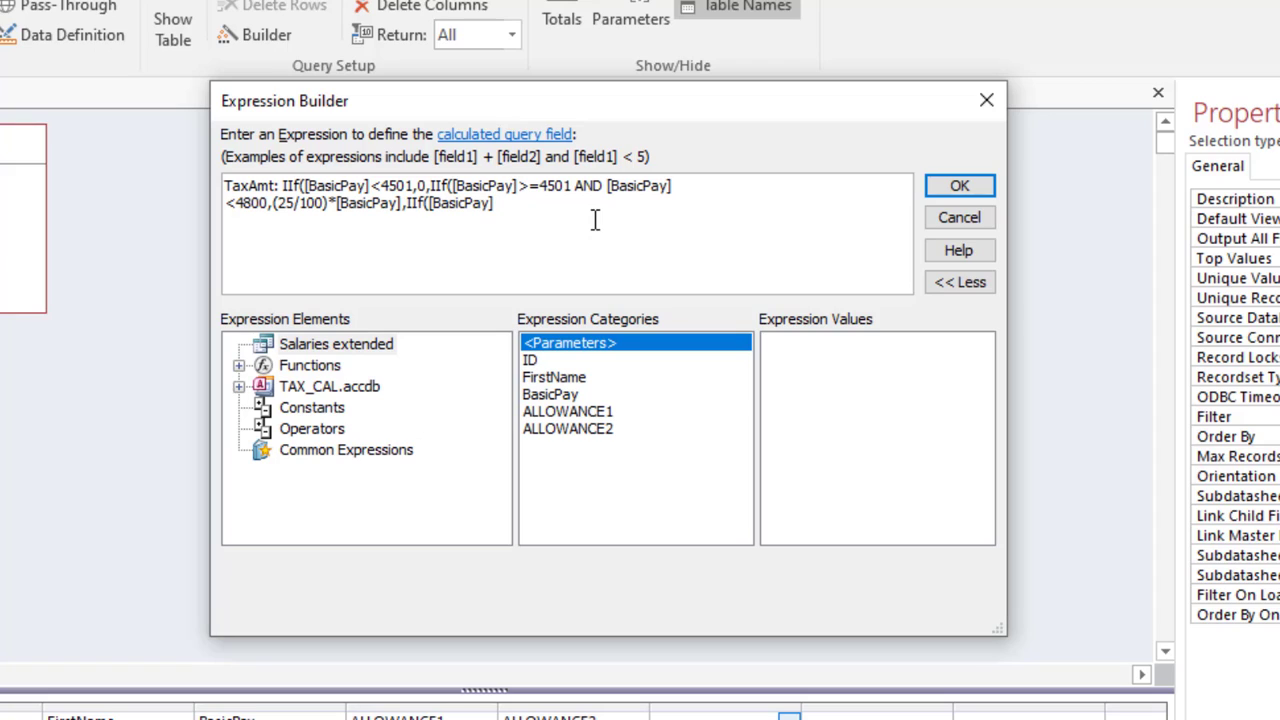
type(">")
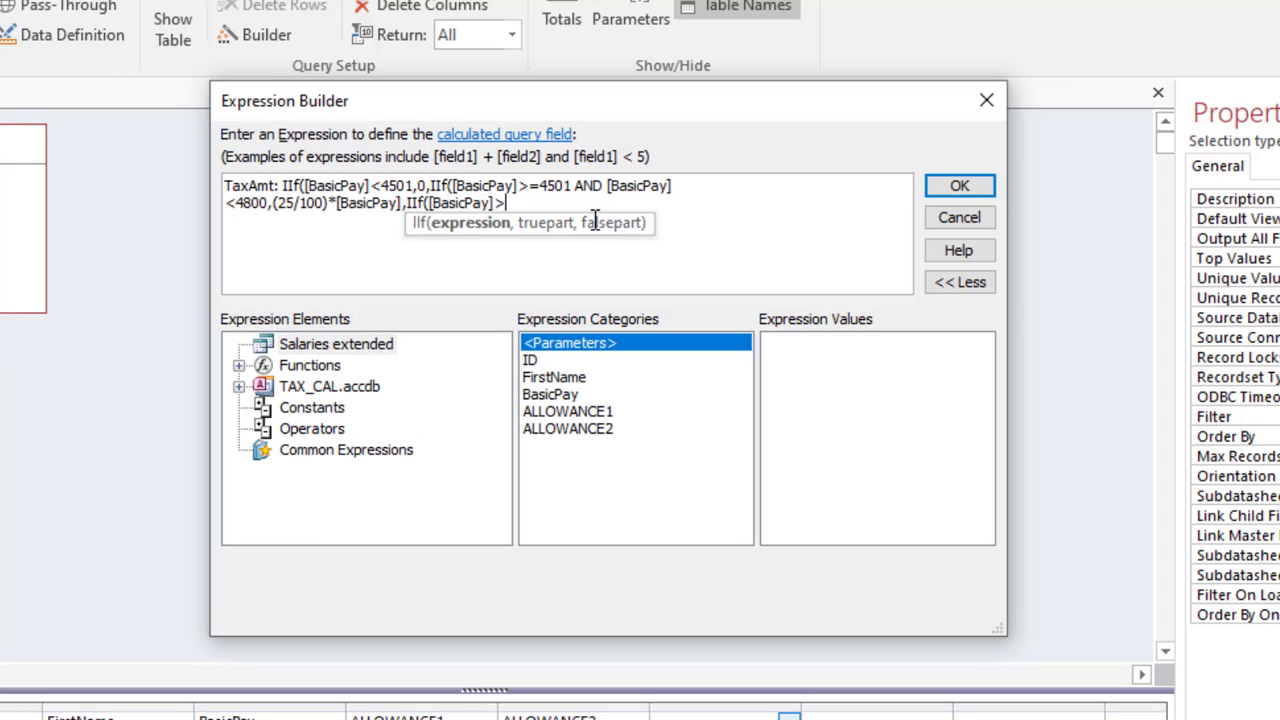
type("=4800 AND [BasicPay")
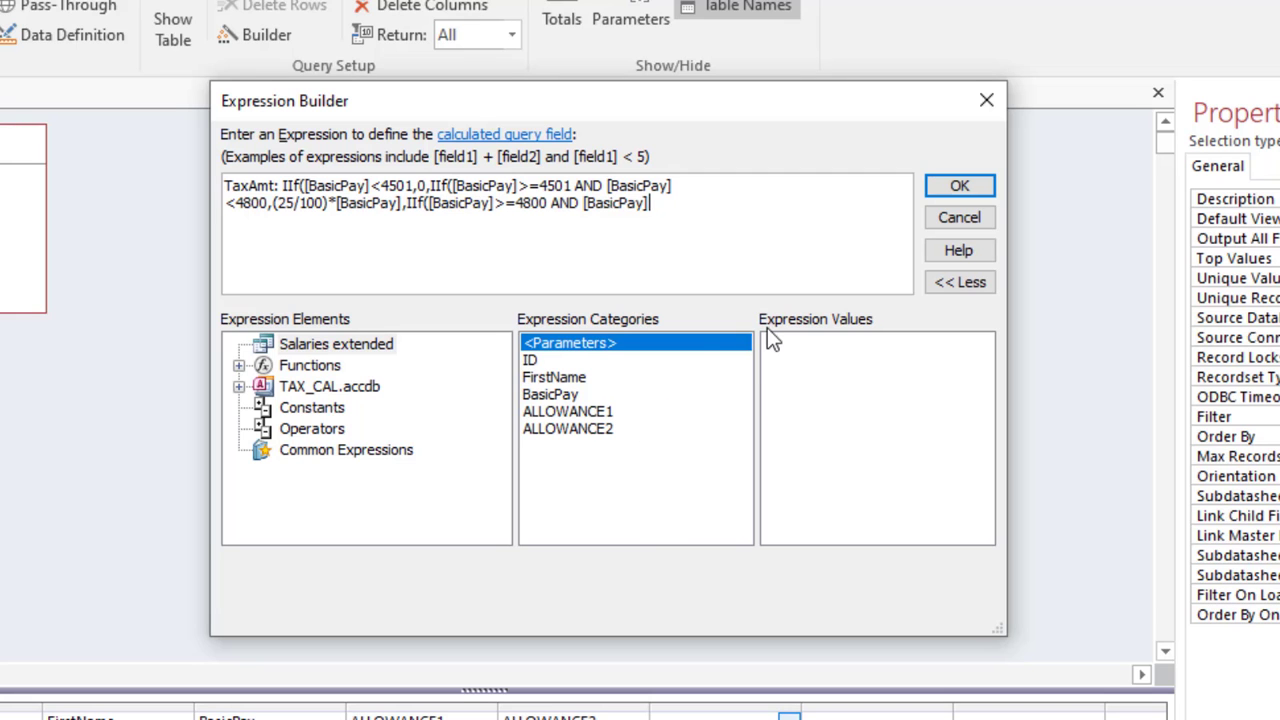
type("<")
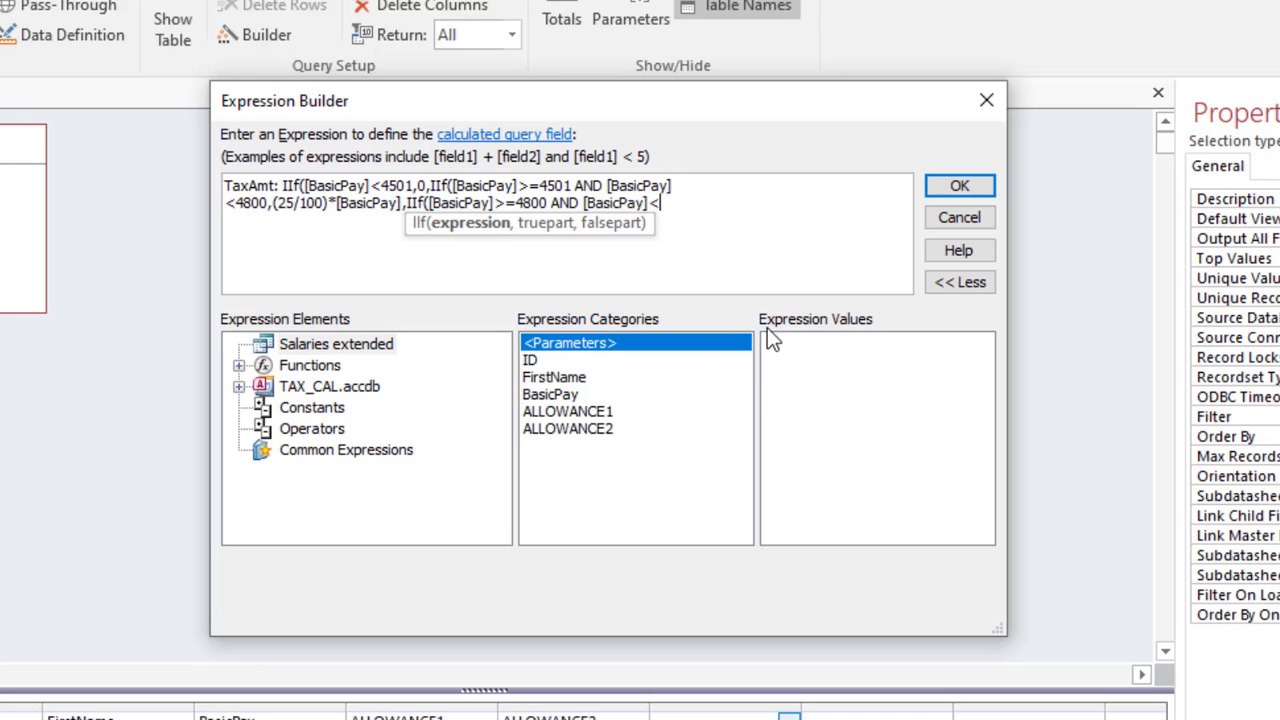
type("6900,")
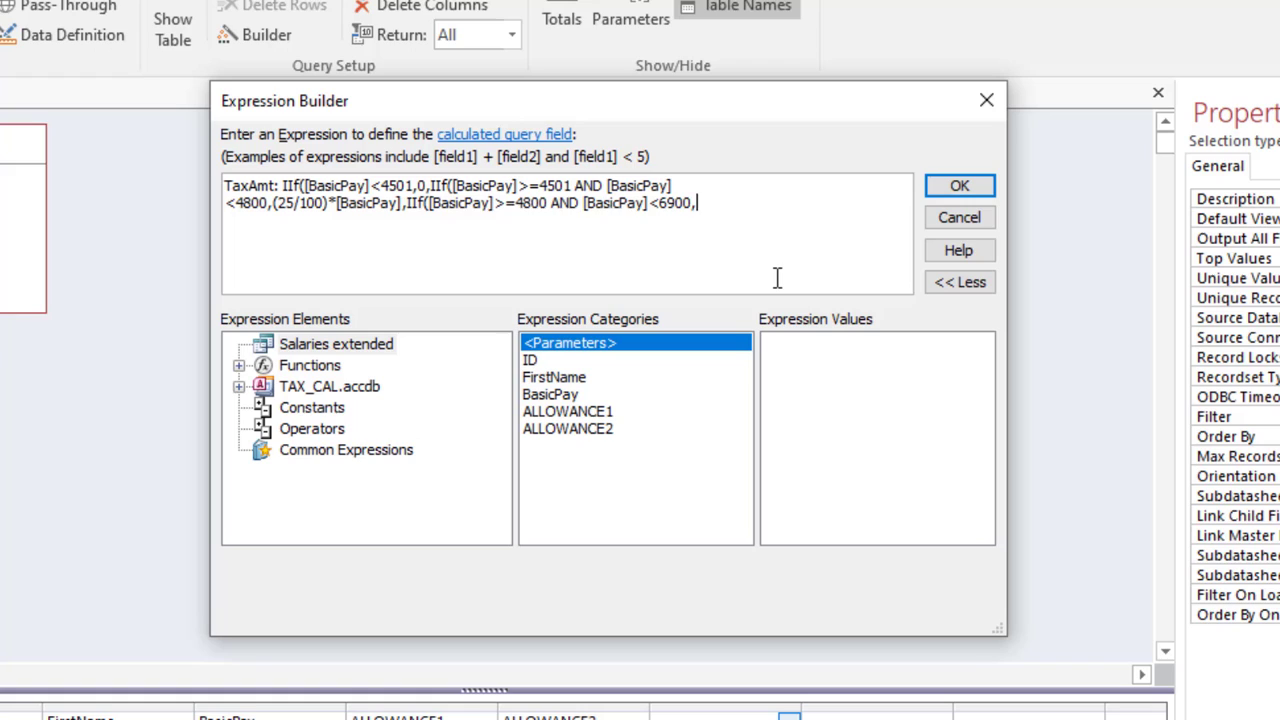
type("(30/")
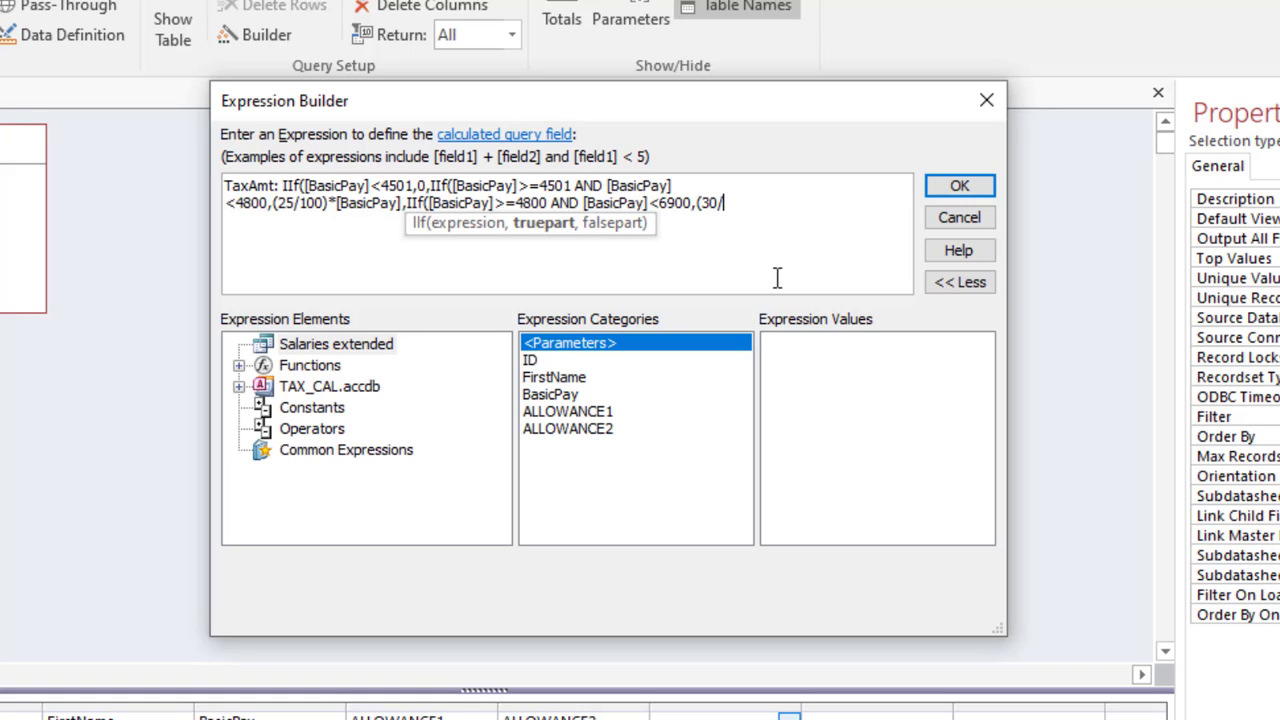
type("100)*ba")
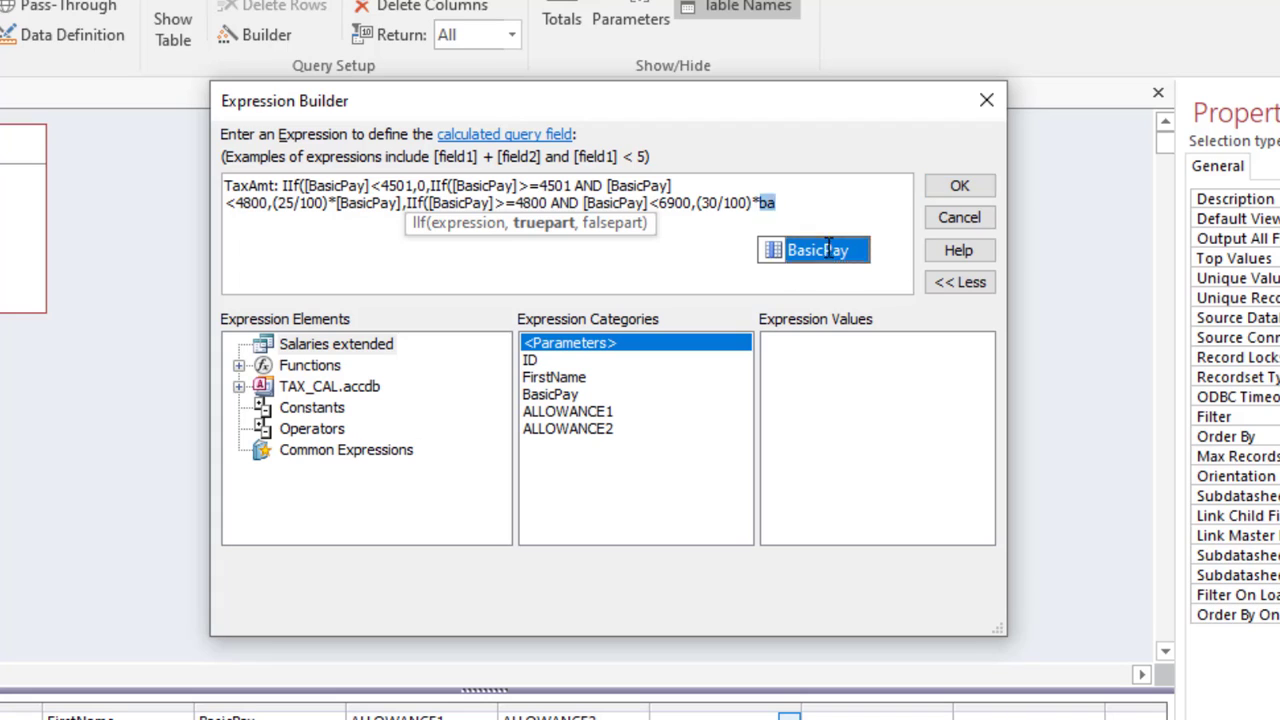
double_click(830, 251)
type(",")
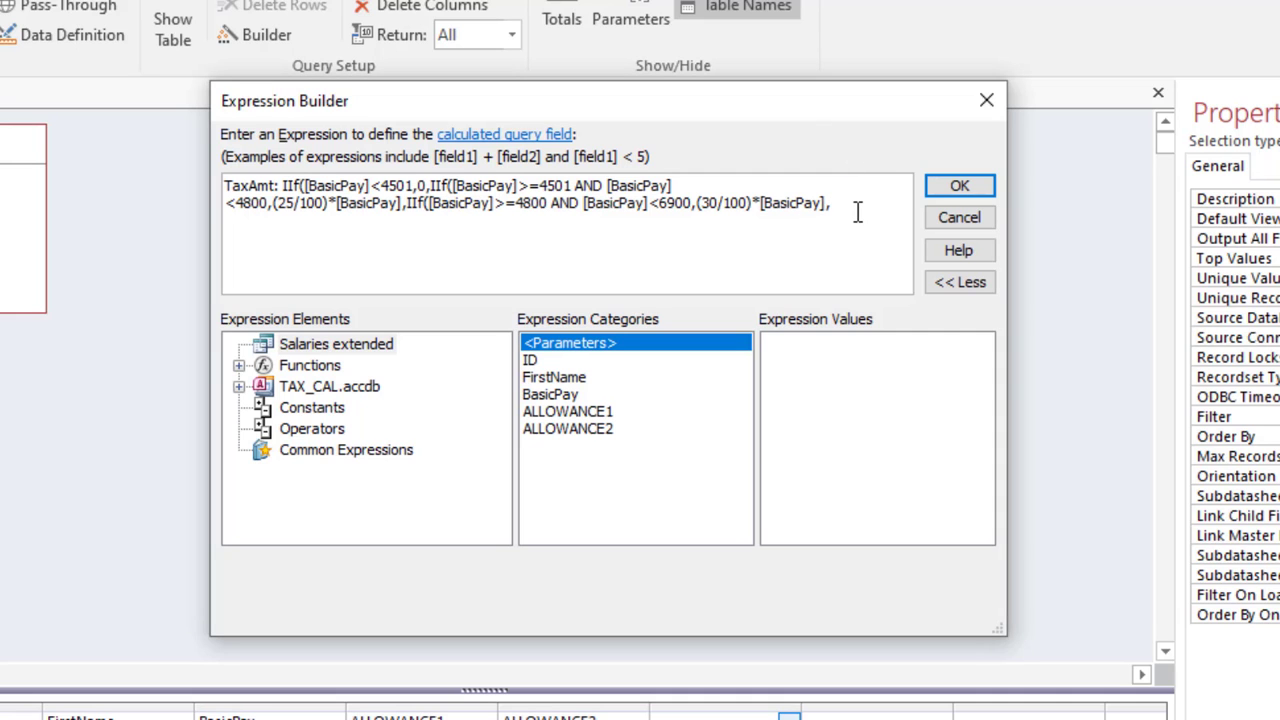
- Finish TaxAmt with a (37.5/100)*[BasicPay] fallback and three closing parentheses, then review it
type("(")
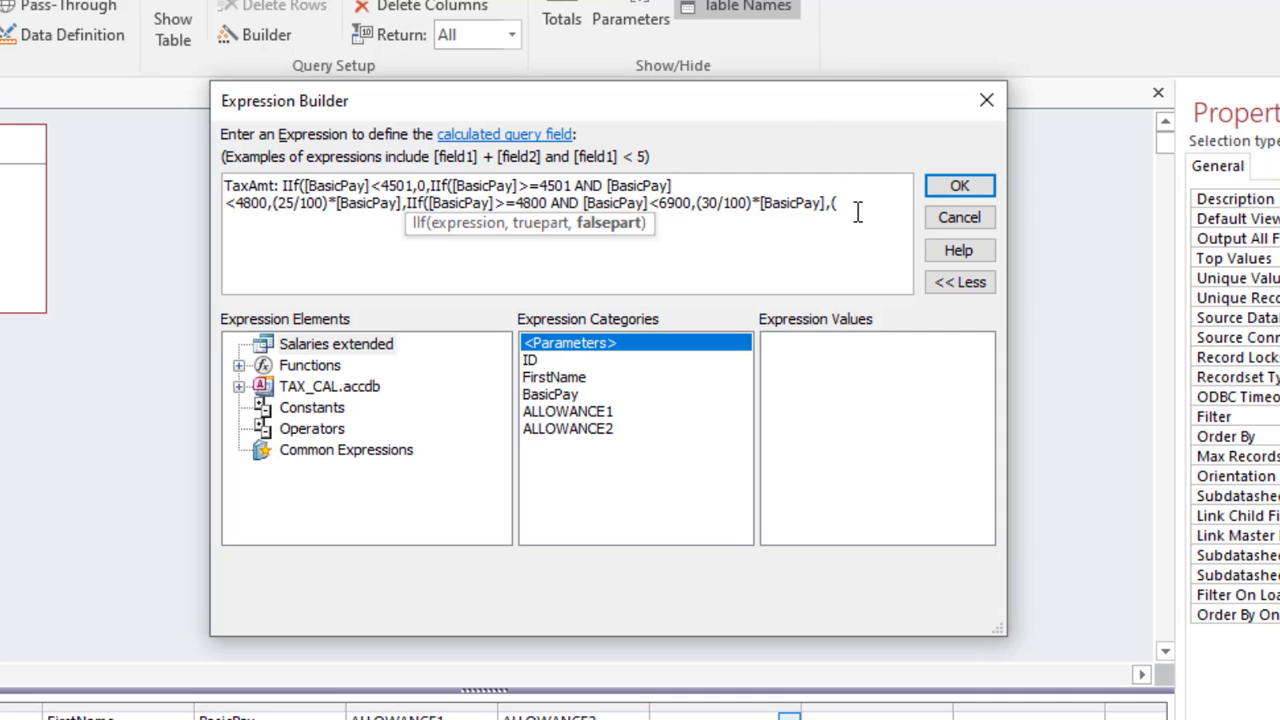
type("37.5/100)*b")
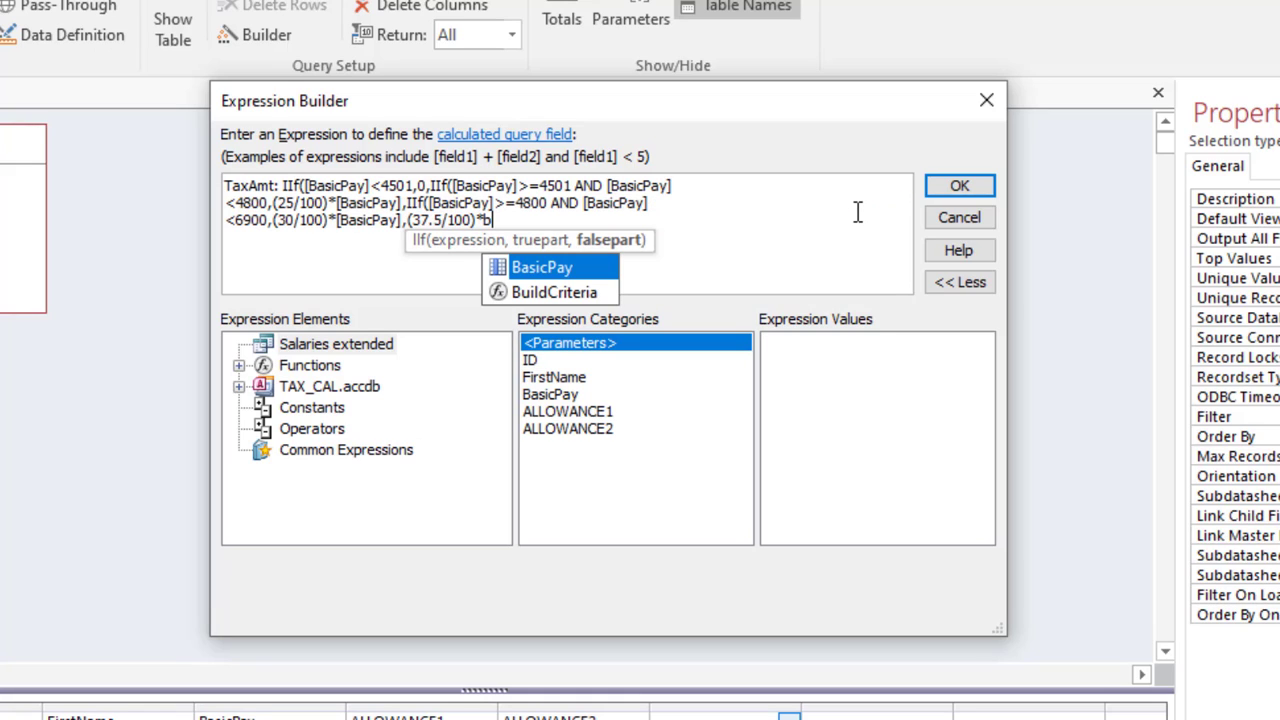
double_click(561, 264)
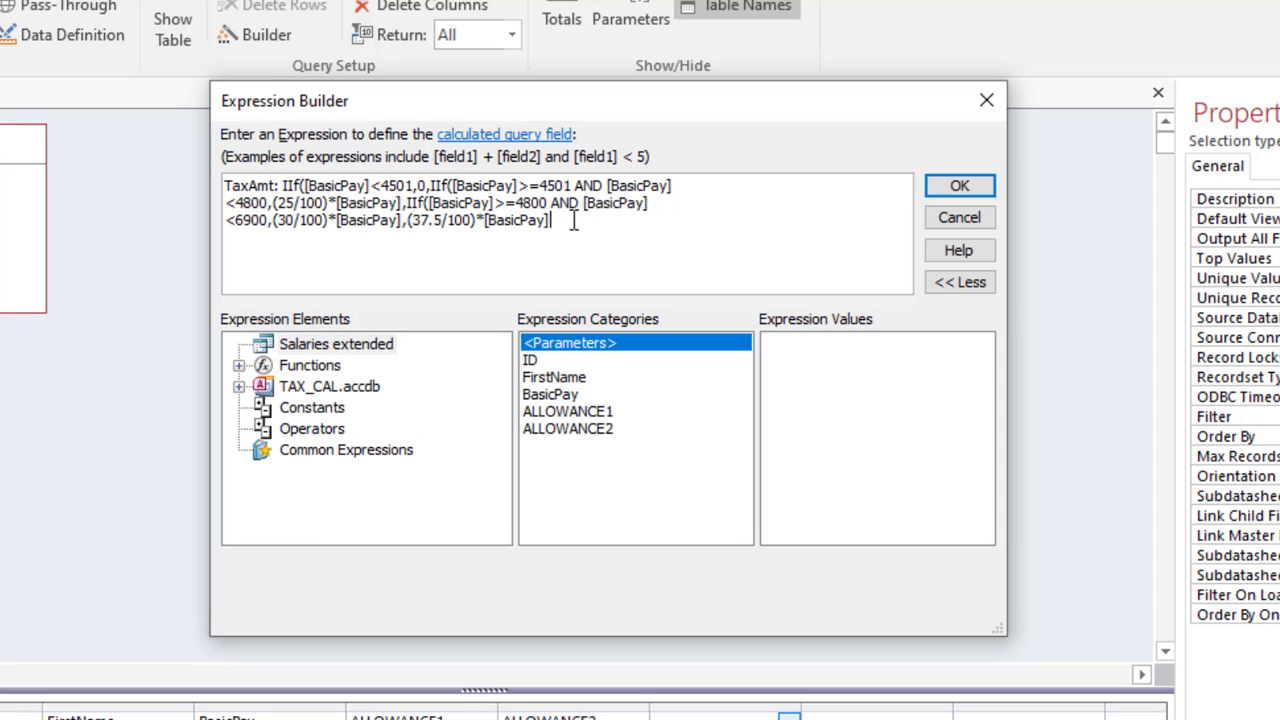
type("))")
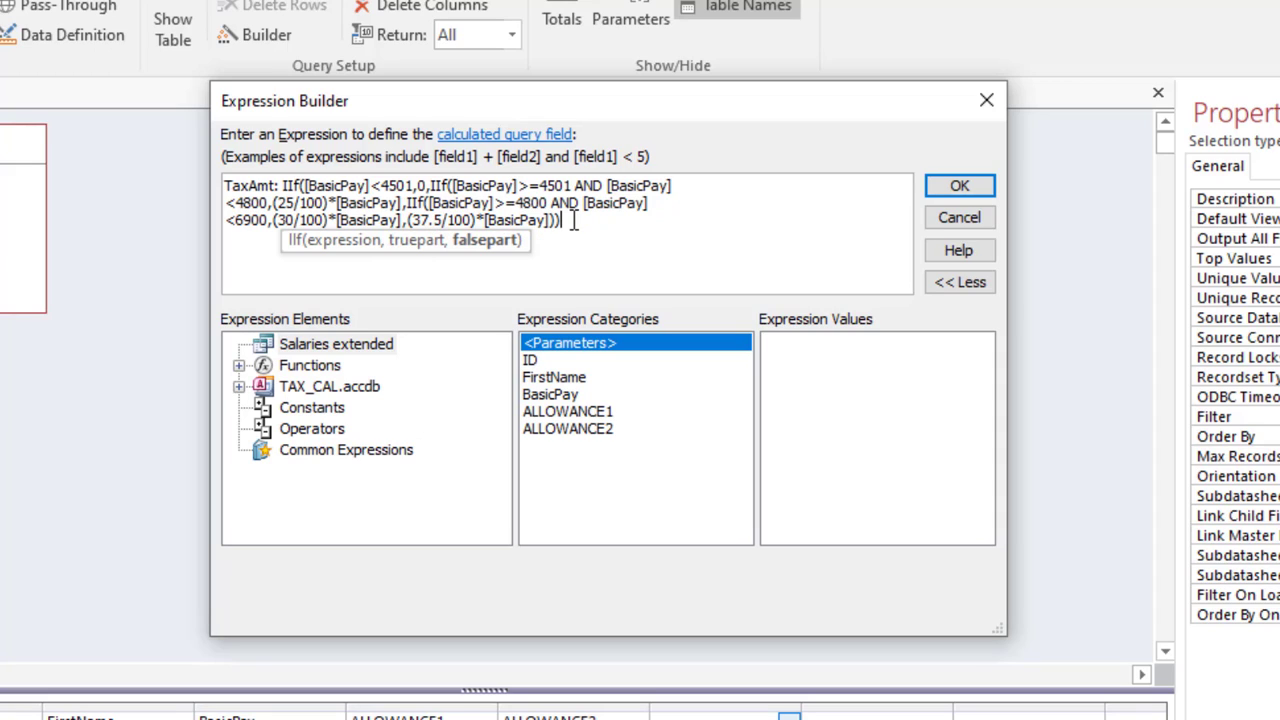
type(")")
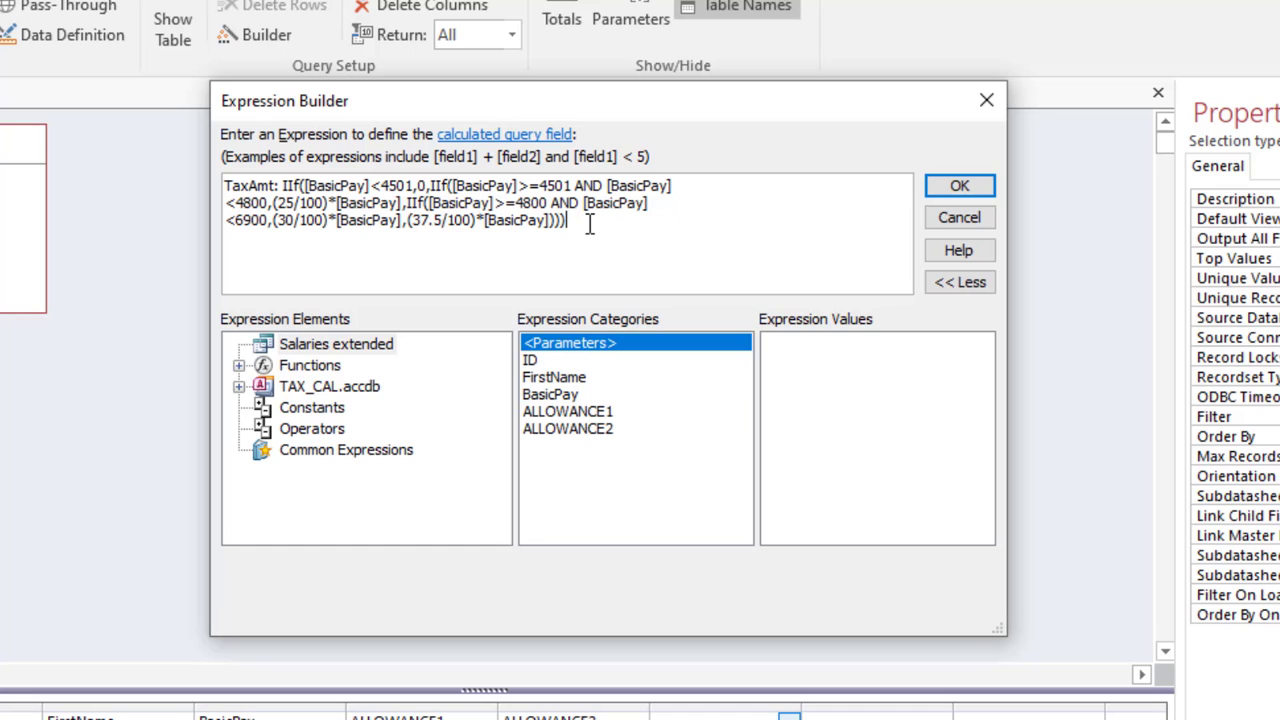
left_click_drag(606, 216, 229, 179)
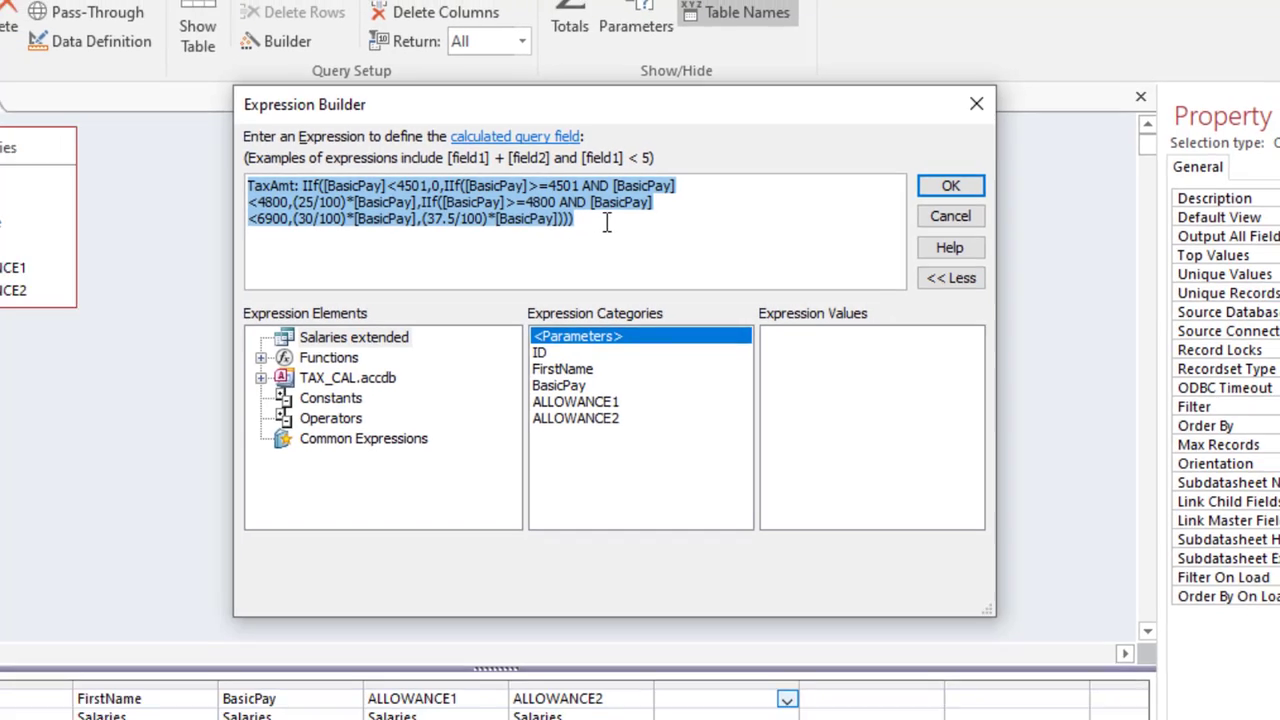
- Confirm the TaxAmt expression and run the query to check each employee's computed tax
left_click(572, 222)
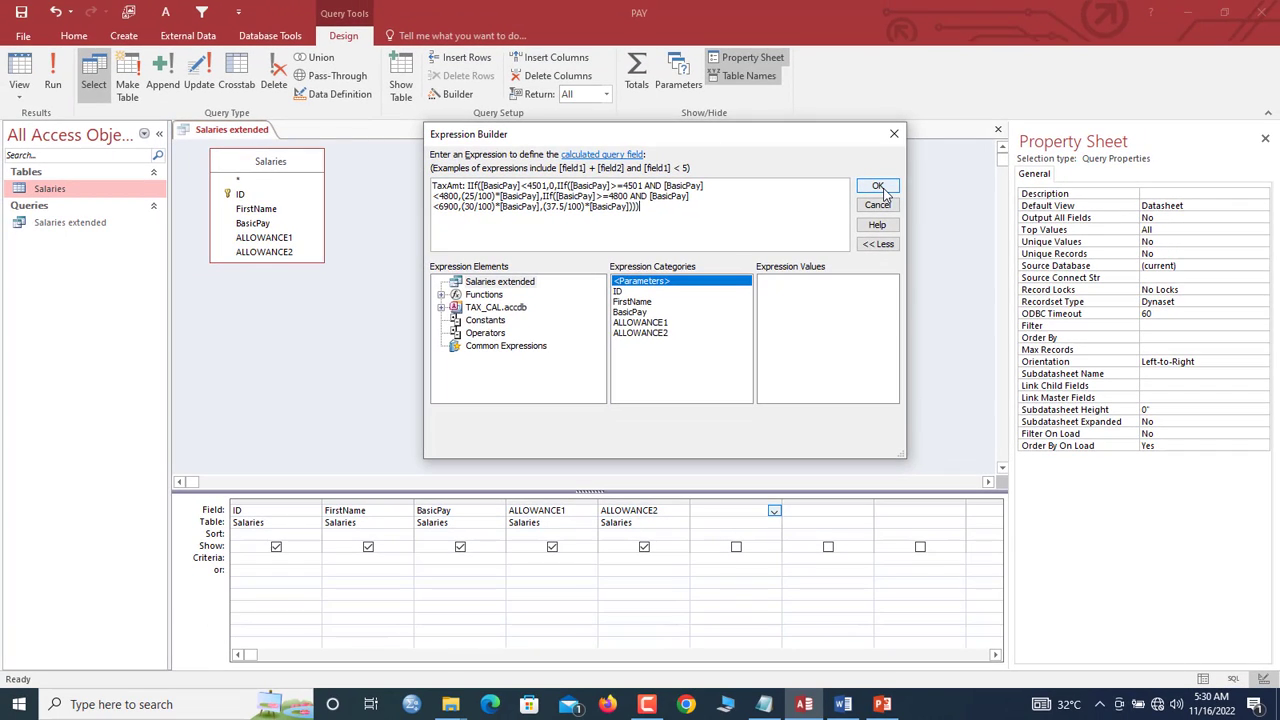
left_click(879, 187)
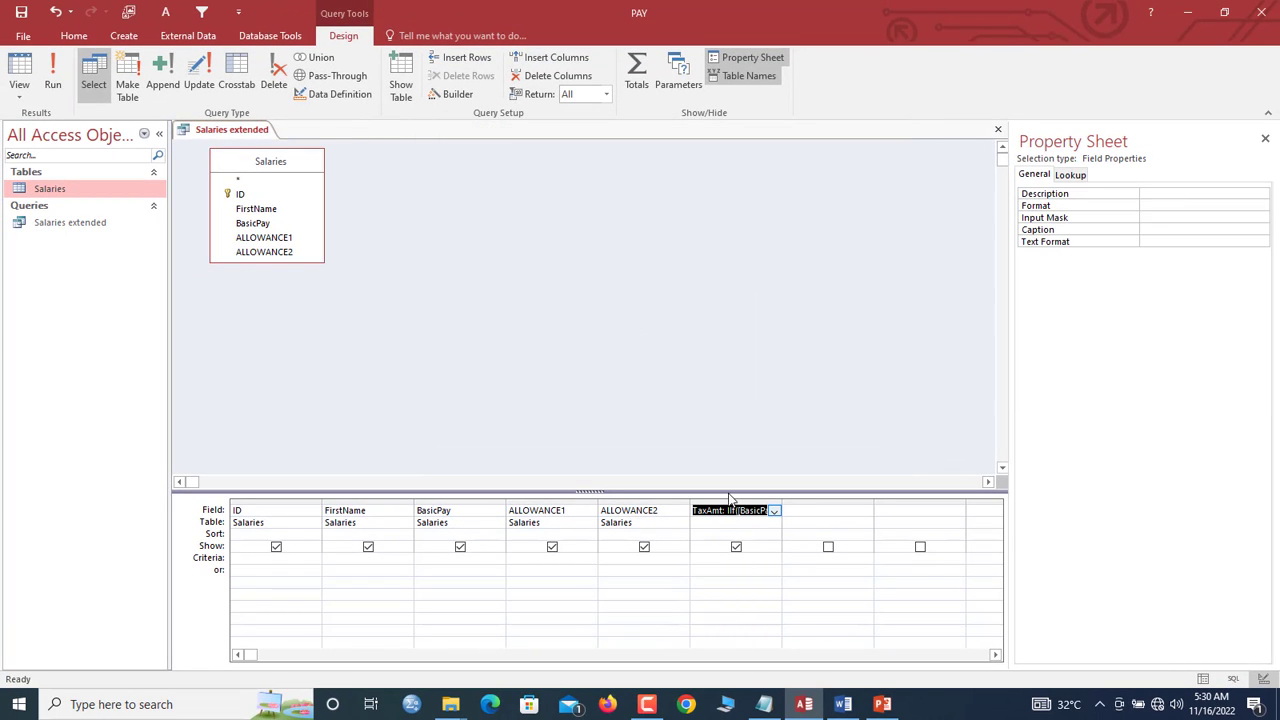
left_click(718, 556)
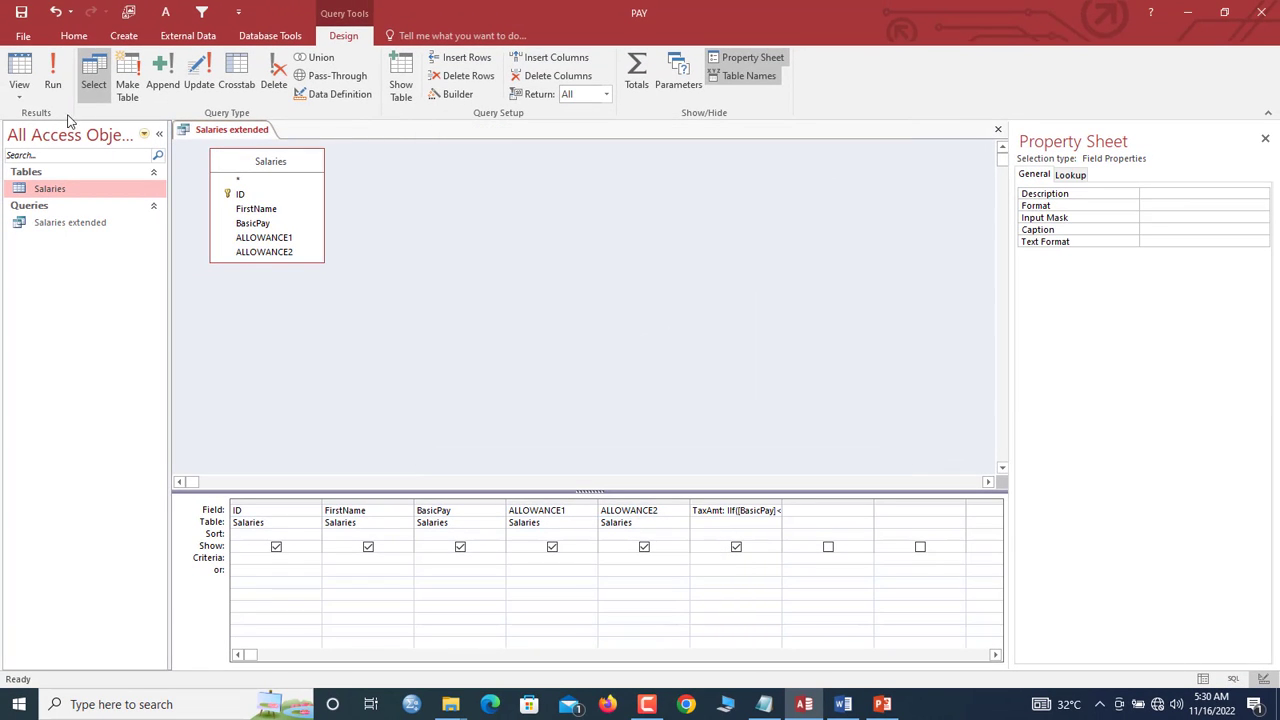
left_click(48, 87)
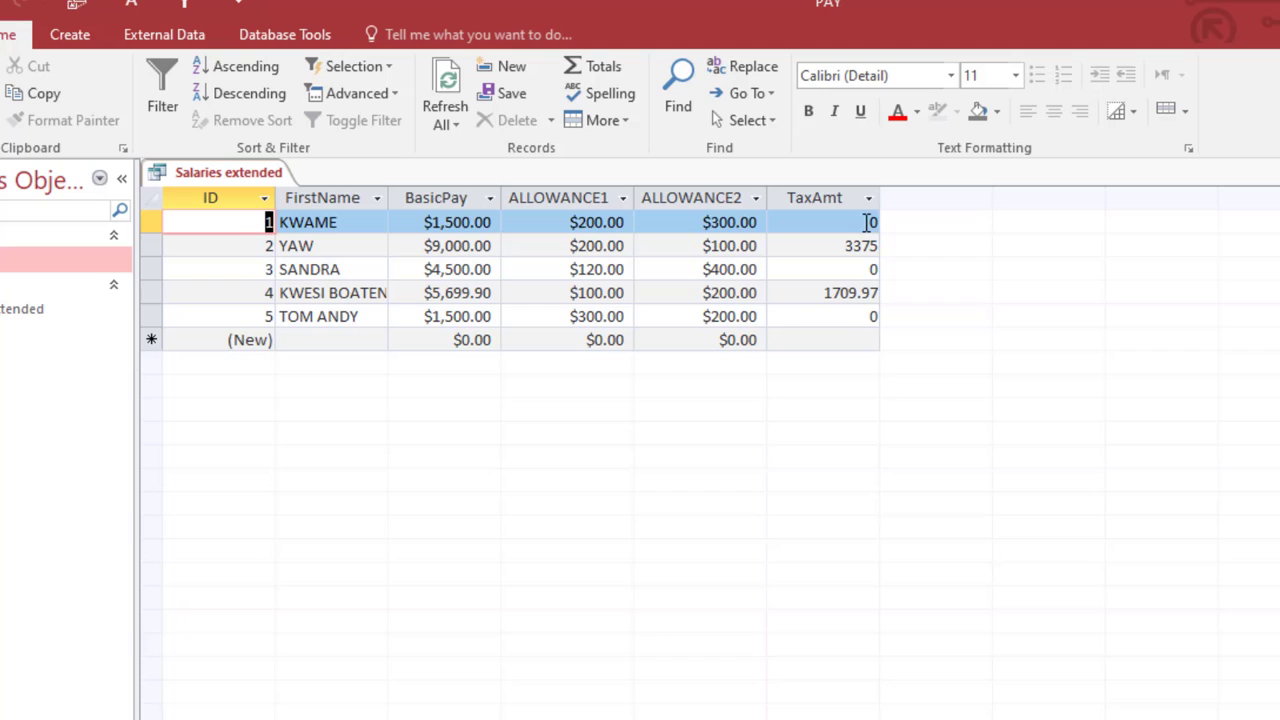
left_click(425, 222)
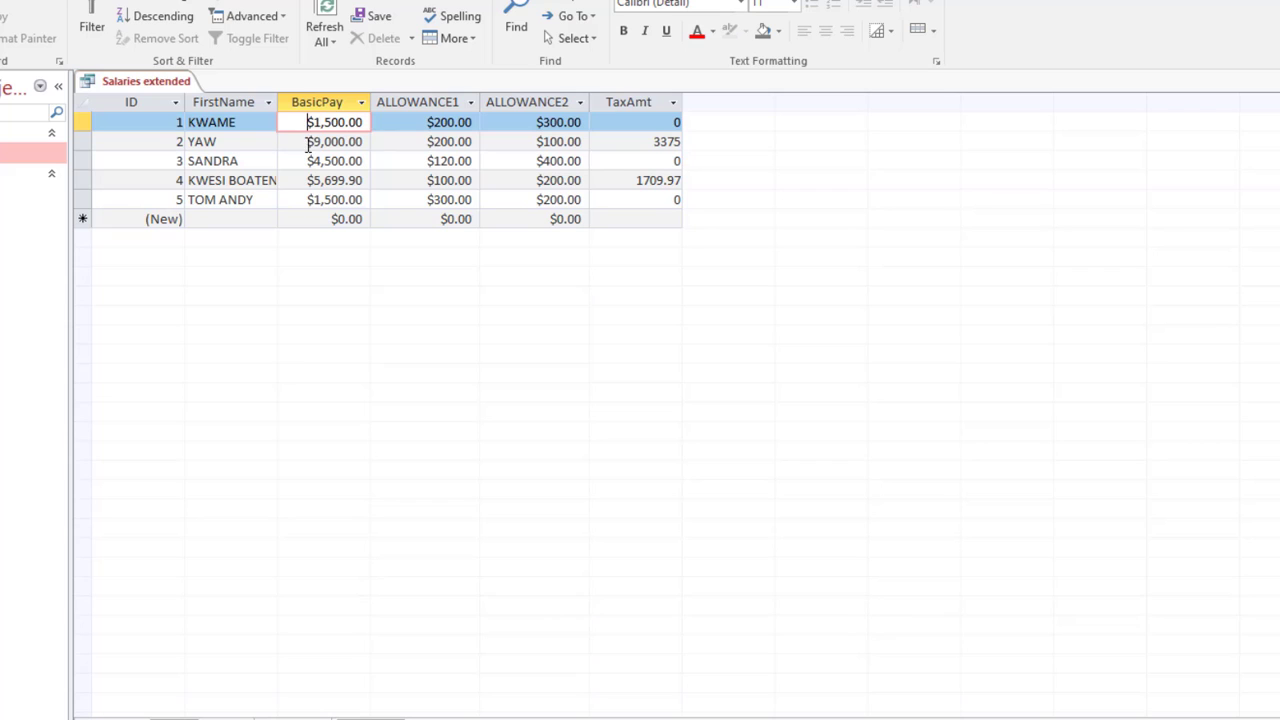
- Change record 2's BasicPay to 4,502 and compare its TaxAmt of 1125.5 with the slide's tax bands
left_click_drag(309, 141, 447, 145)
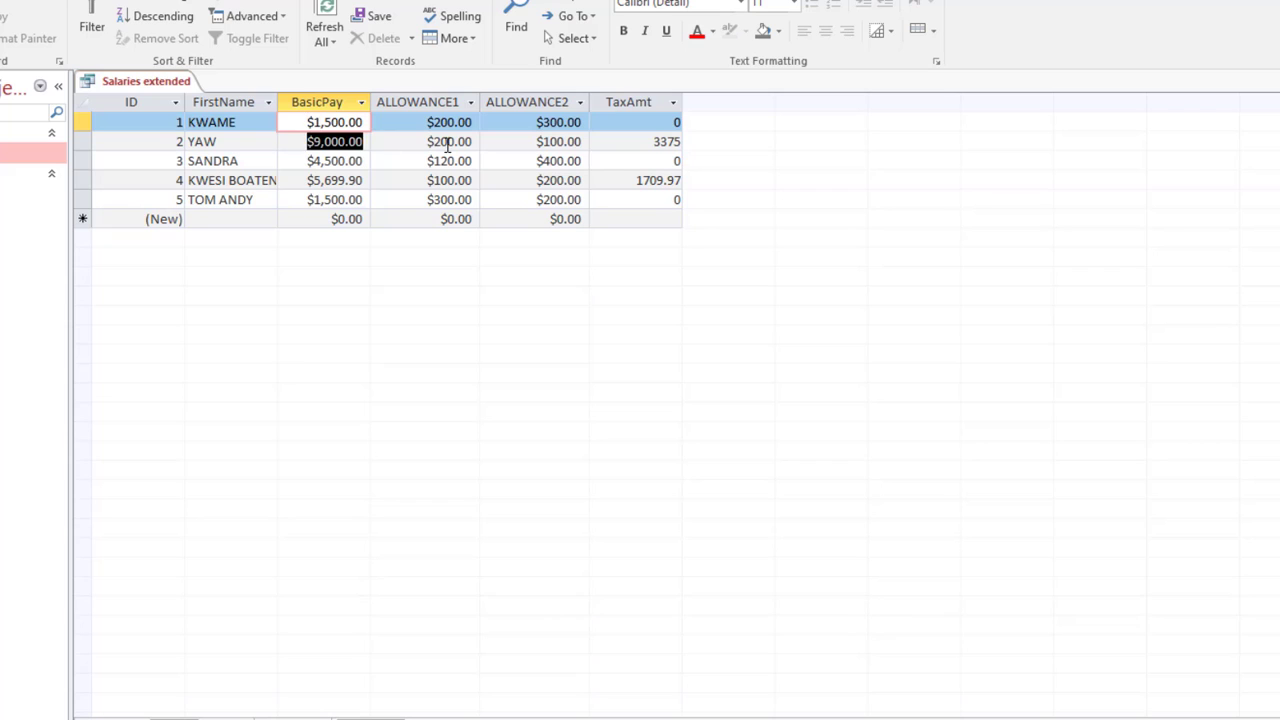
type("4,")
type("50")
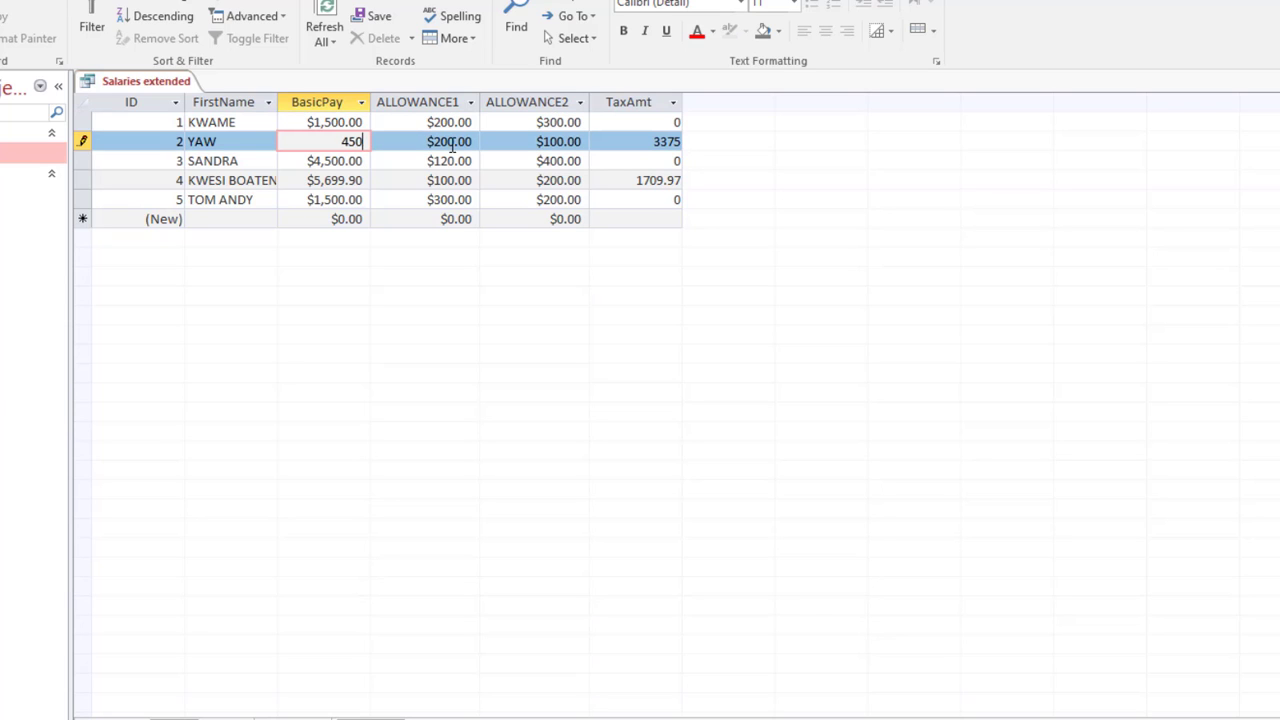
type("2")
key("Tab")
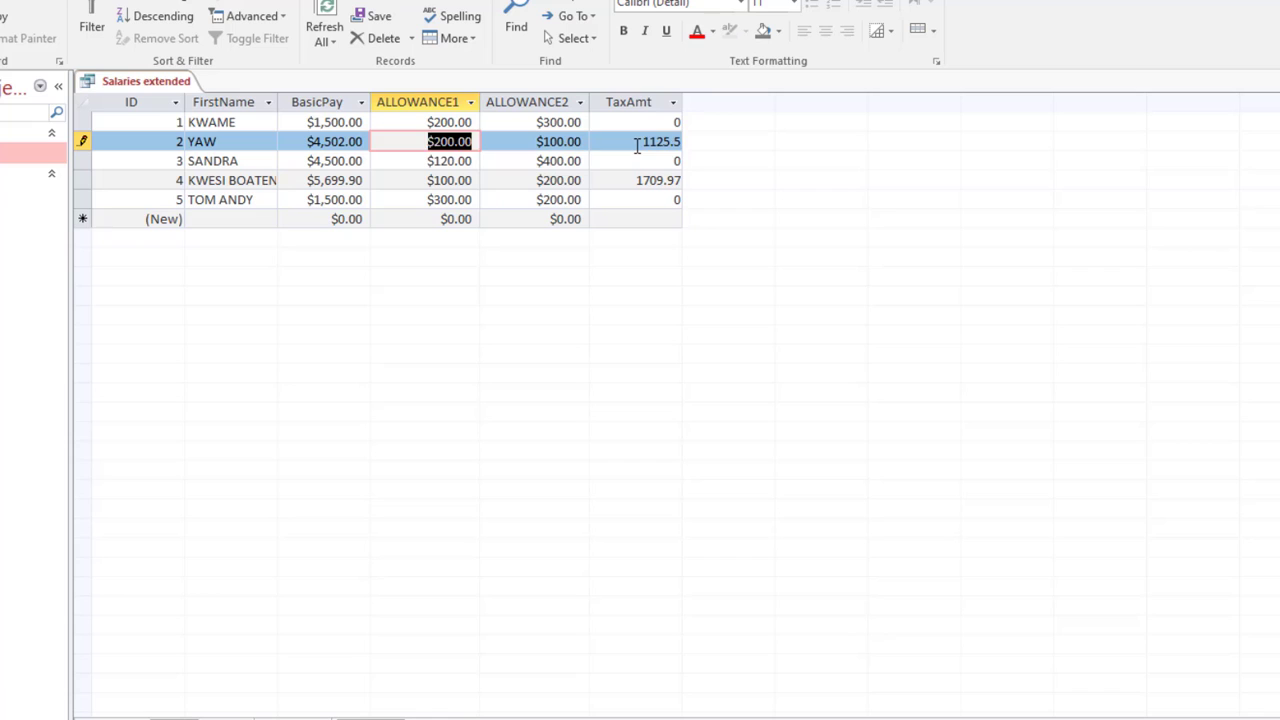
left_click(637, 145)
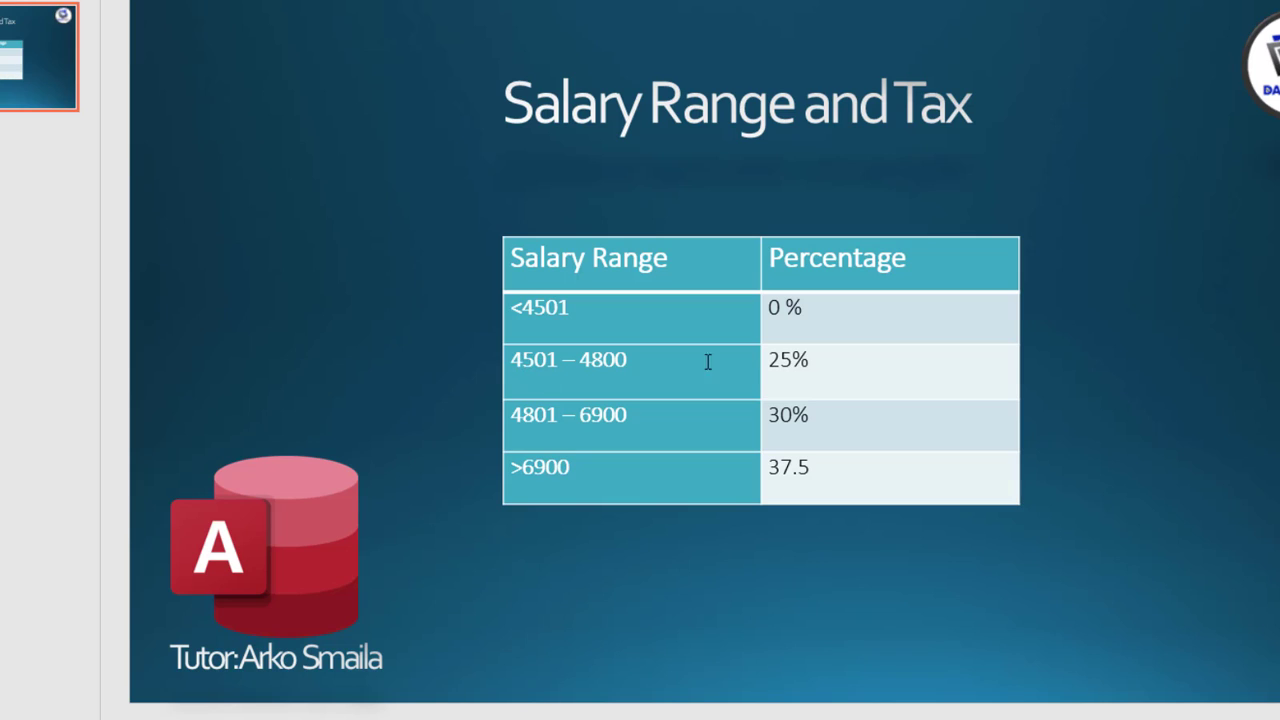
left_click_drag(819, 362, 746, 372)
left_click(709, 441)
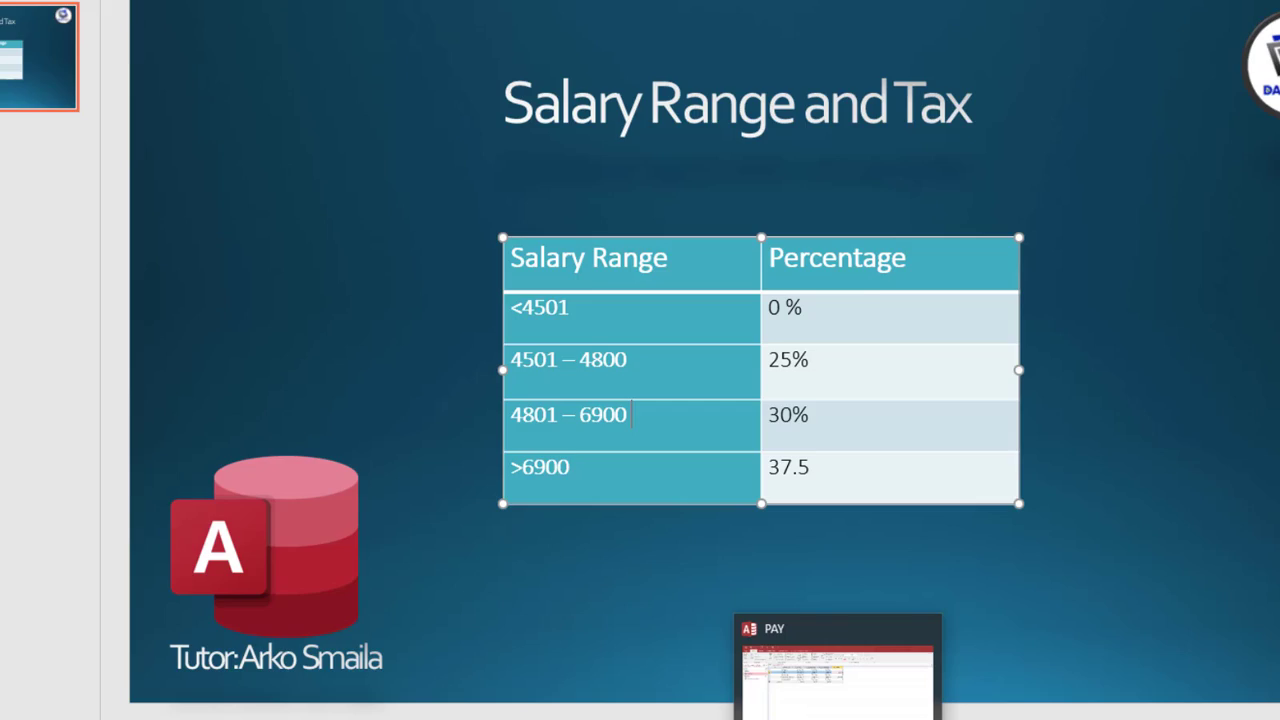
- Set record 4's BasicPay to 5,000 and confirm its TaxAmt recalculates to 1500
left_click(840, 670)
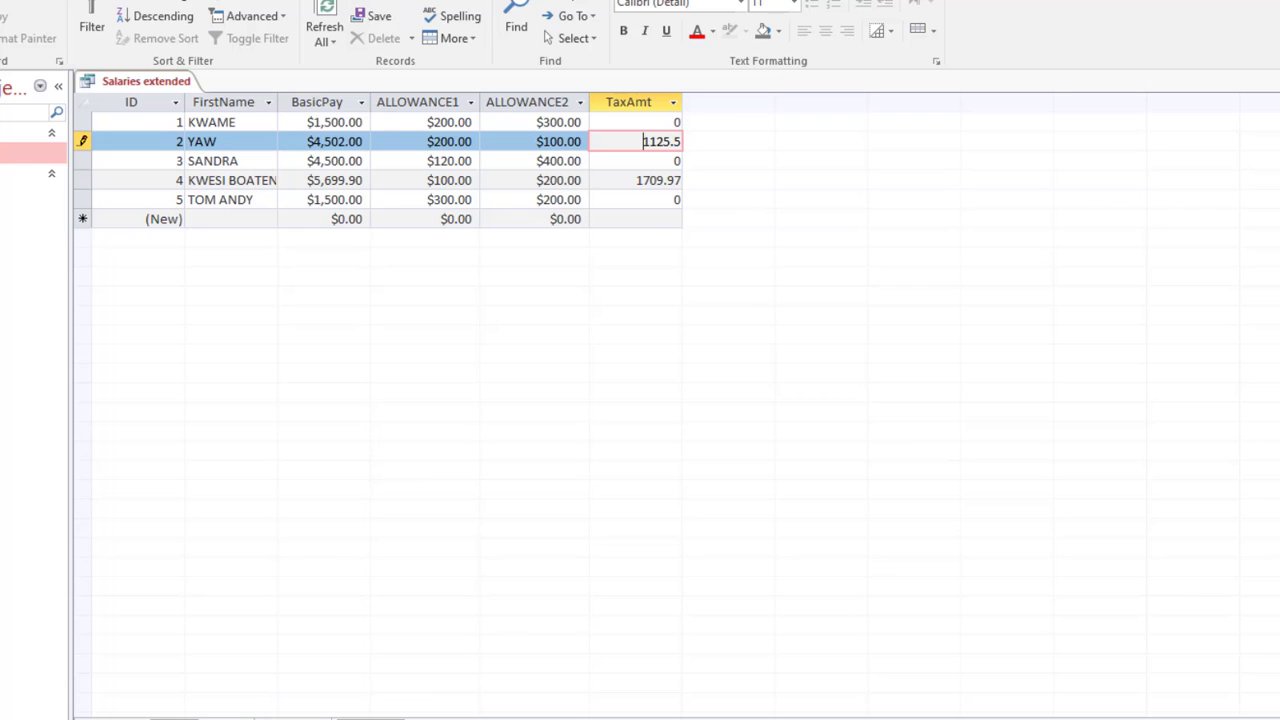
left_click(365, 180)
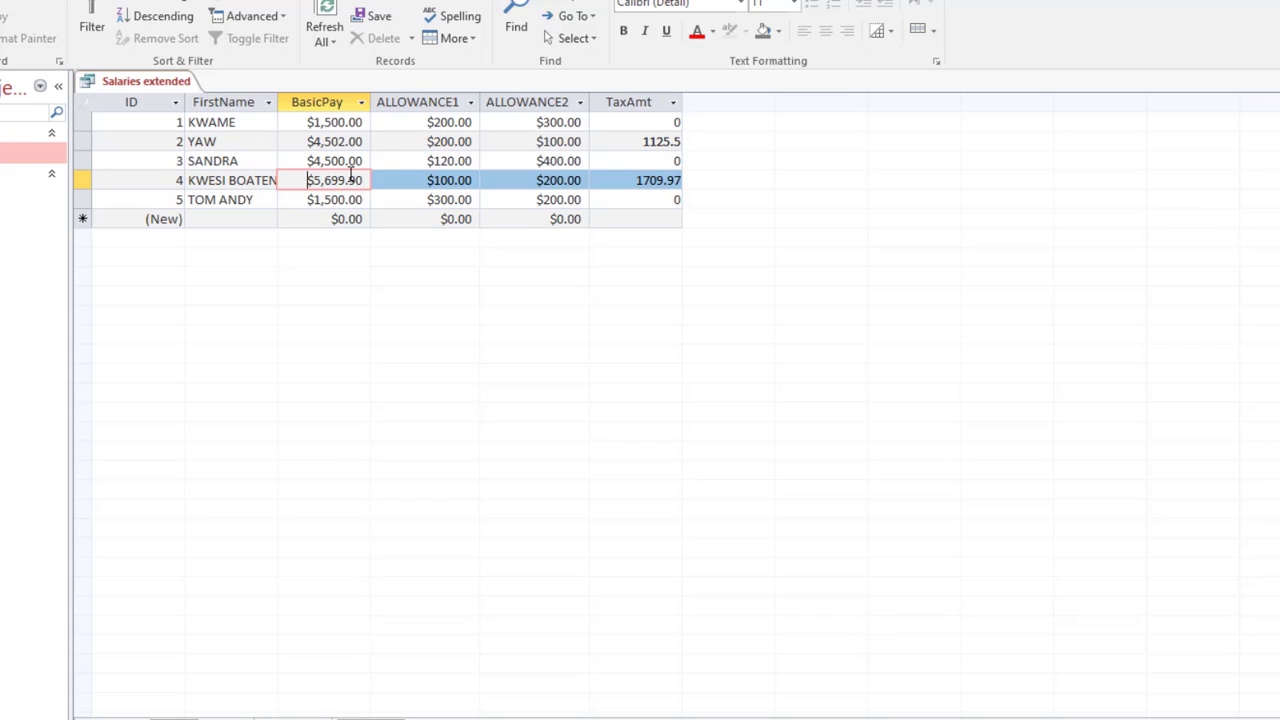
left_click_drag(310, 180, 448, 170)
type("3900")
key("Tab")
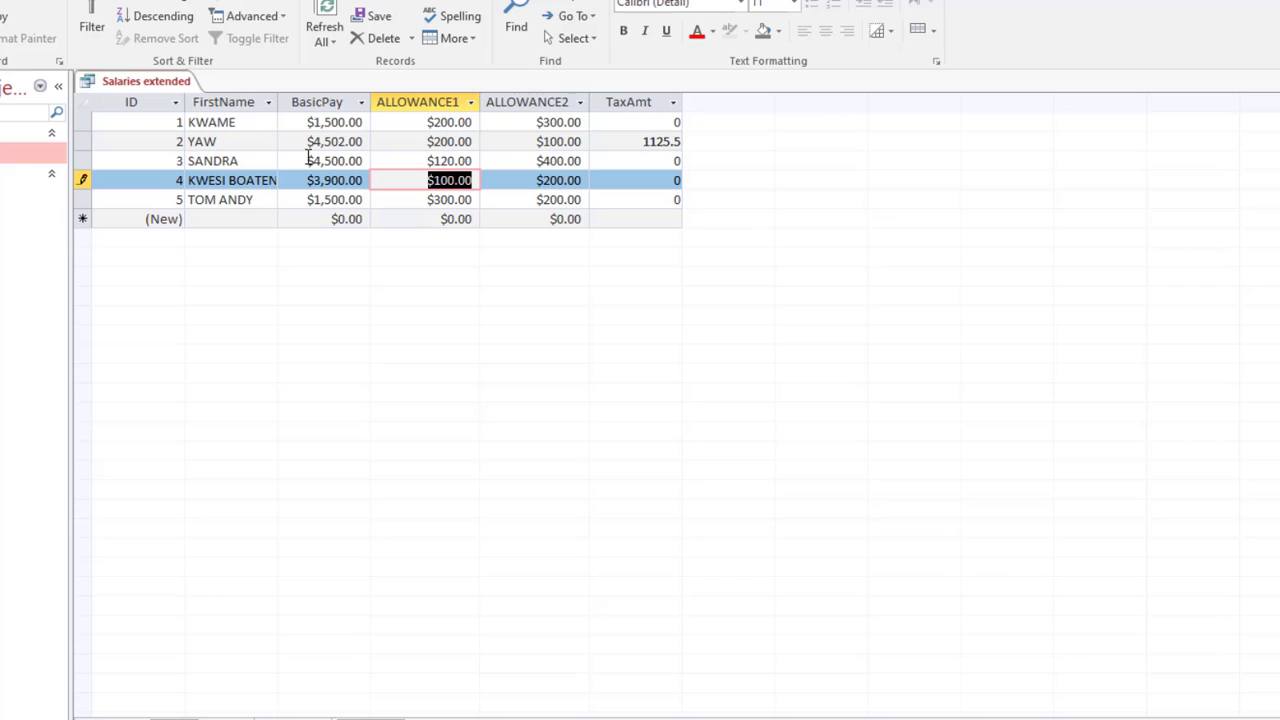
key("shift+Tab")
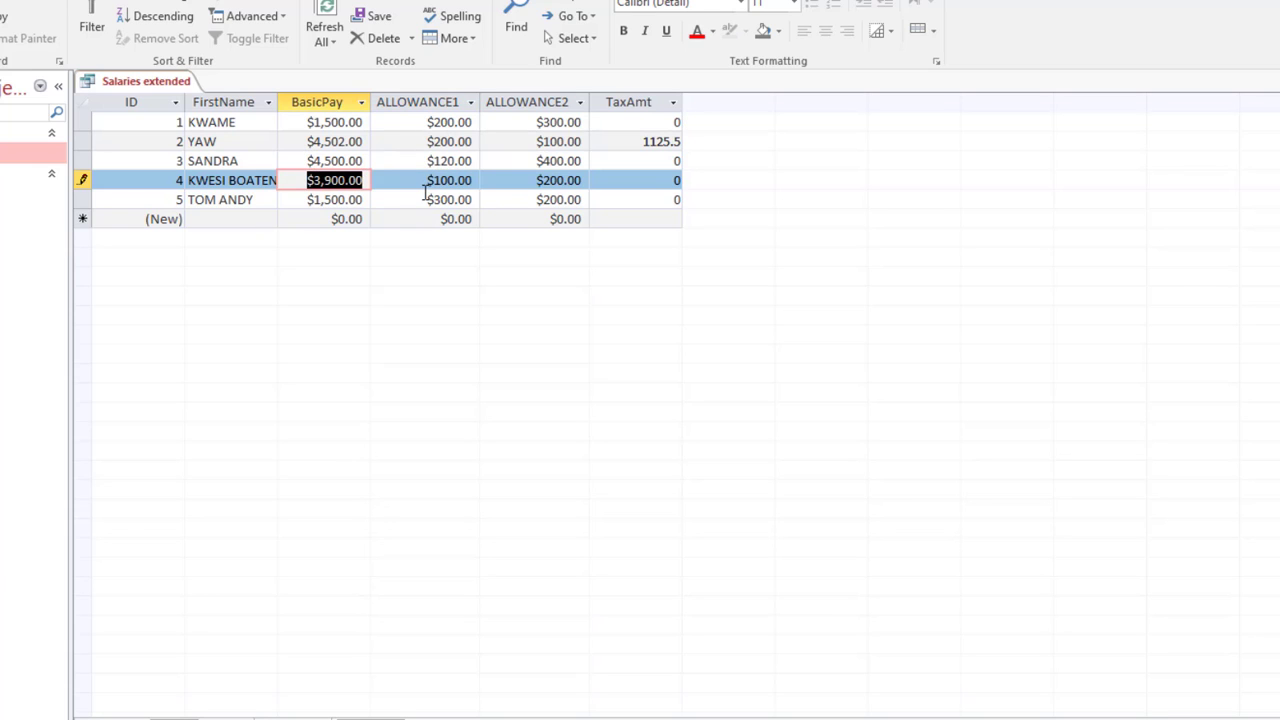
type("5000")
key("Tab")
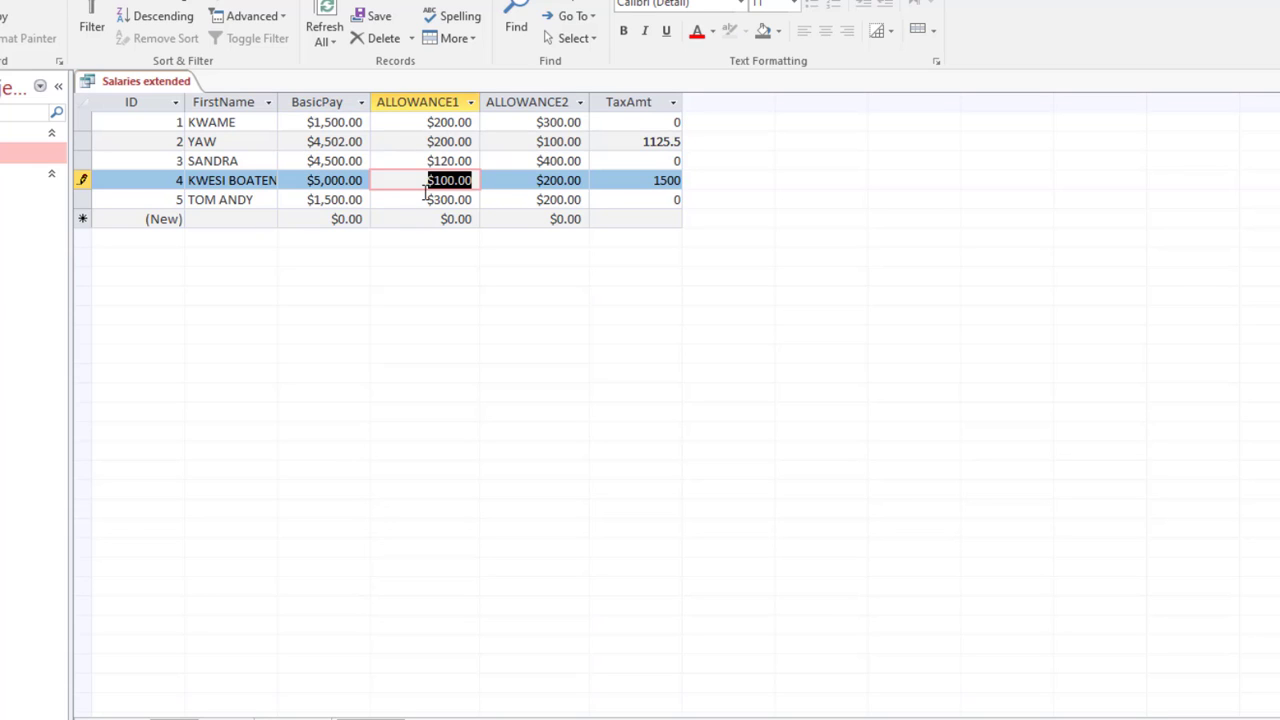
left_click(655, 183)
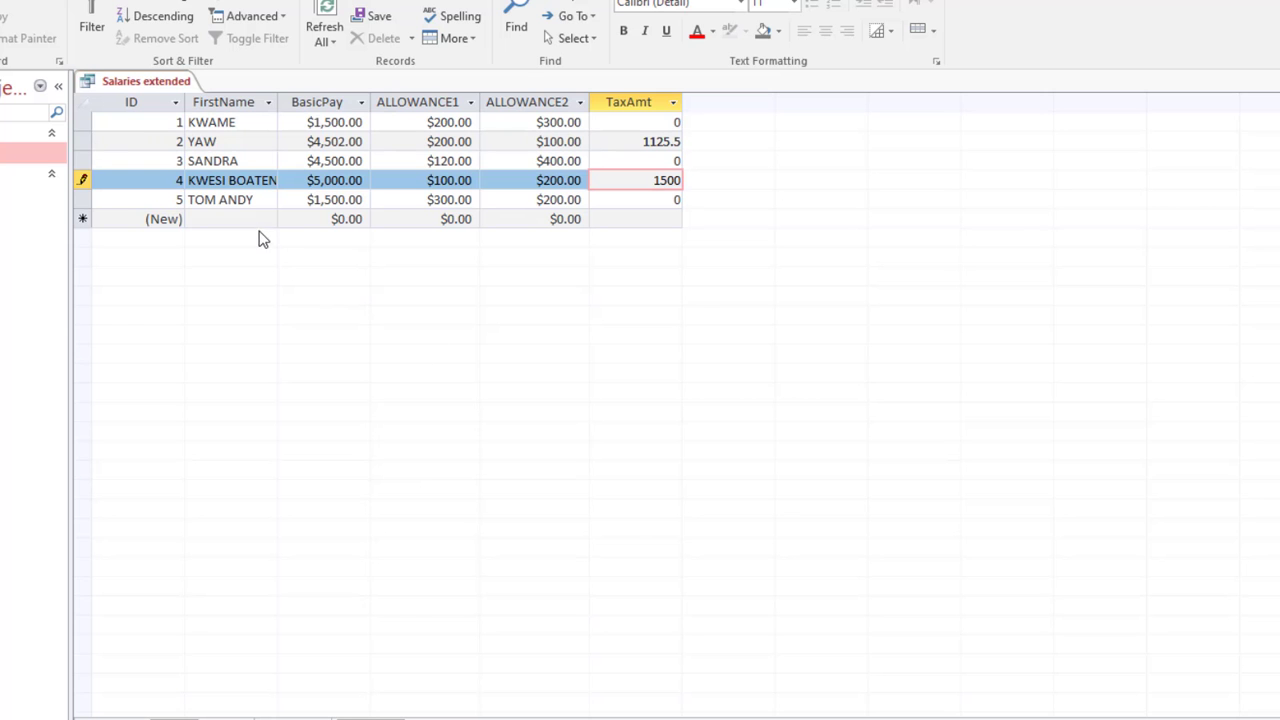
- Start a new employee record with the employee's name and BasicPay 8670
left_click(241, 216)
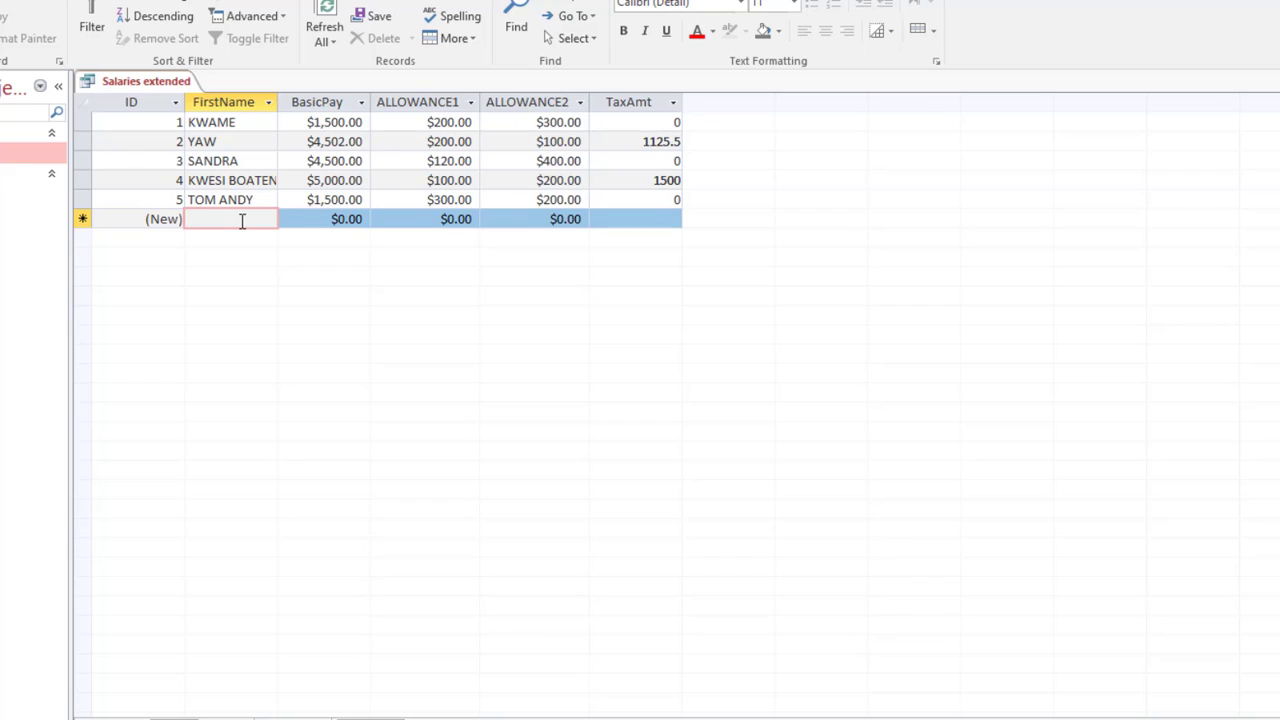
type("Ku")
type("KUMA")
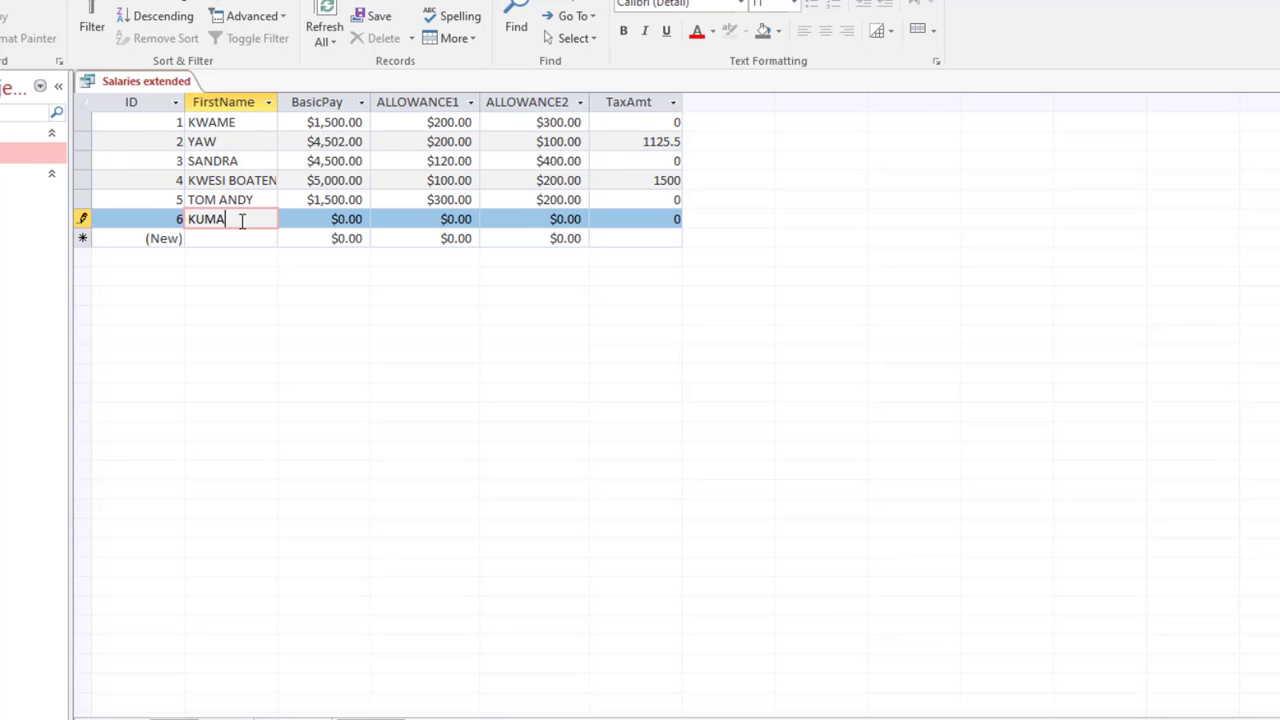
type(" MARK")
key("Tab")
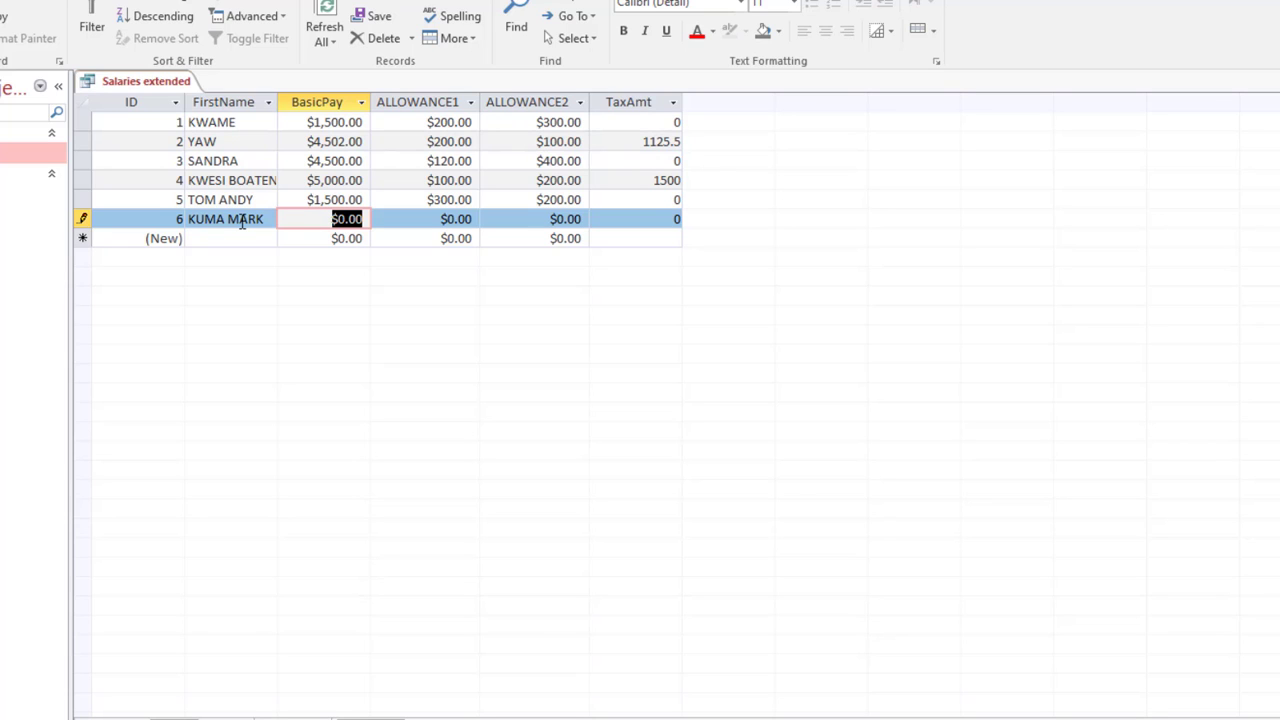
type("8670")
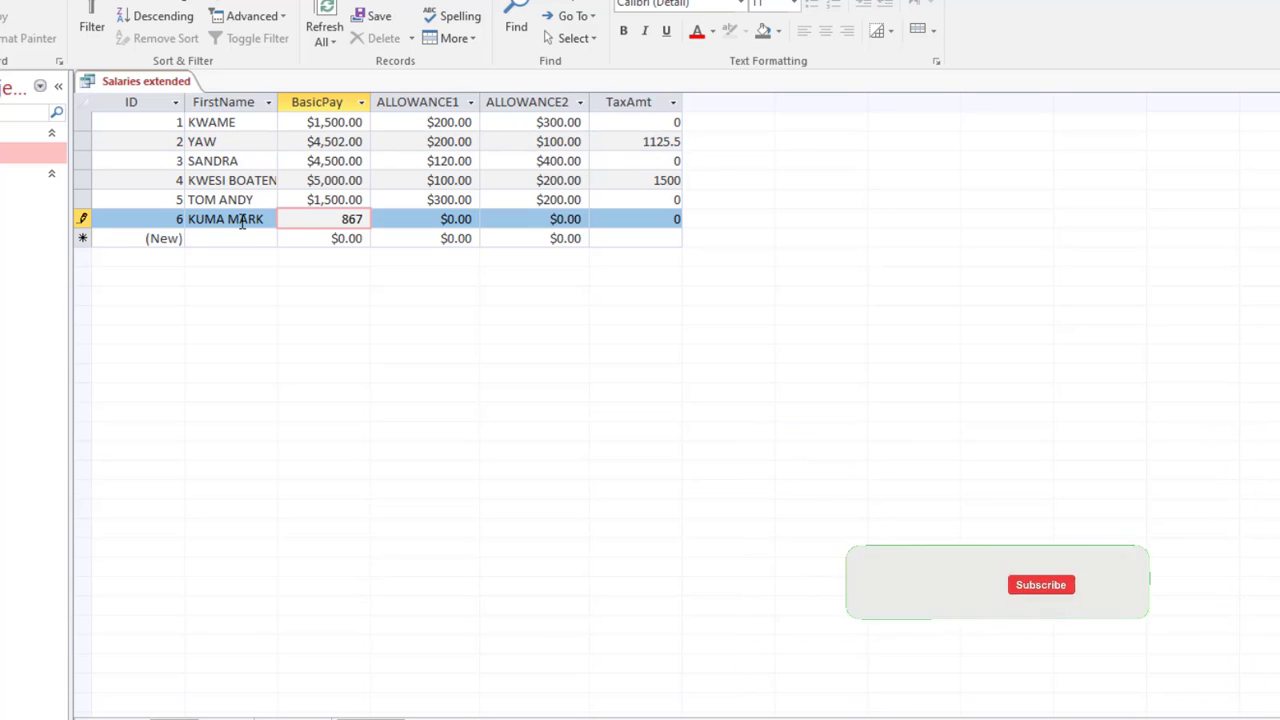
key("Tab")
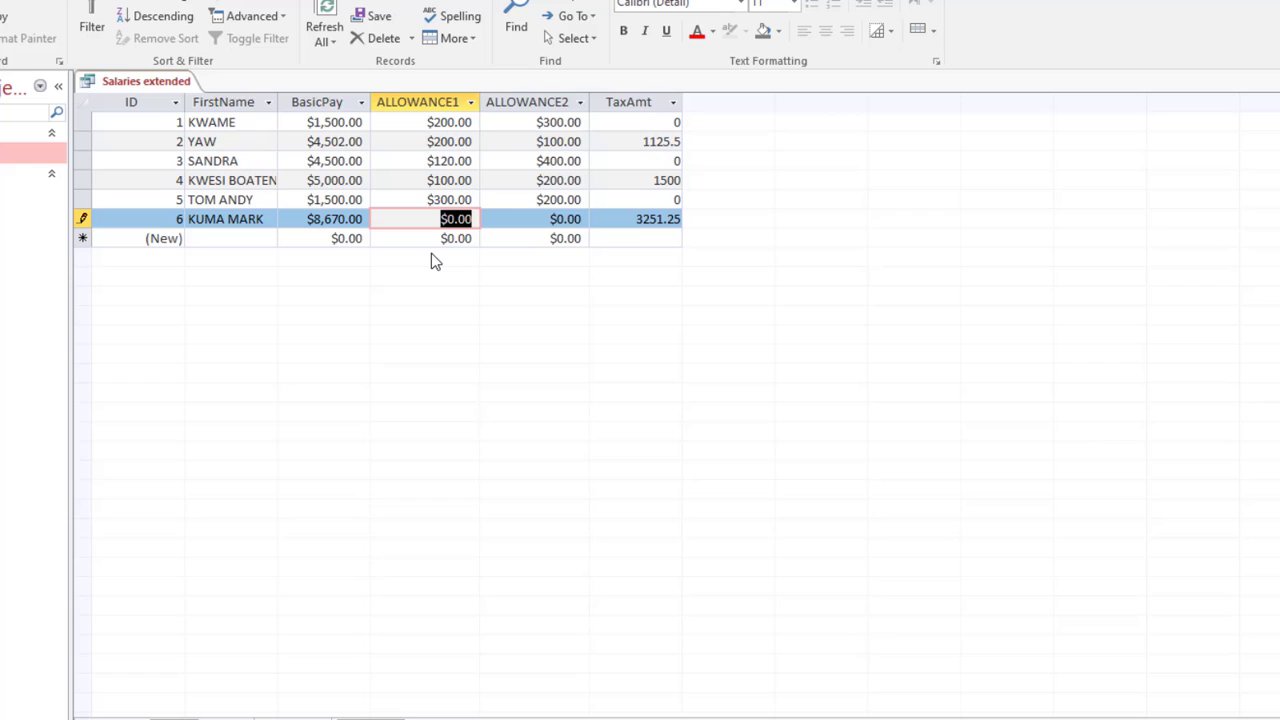
- Enter allowances 44 and 88, save the record, and check its TaxAmt of 3251.25
type("44")
key("Tab")
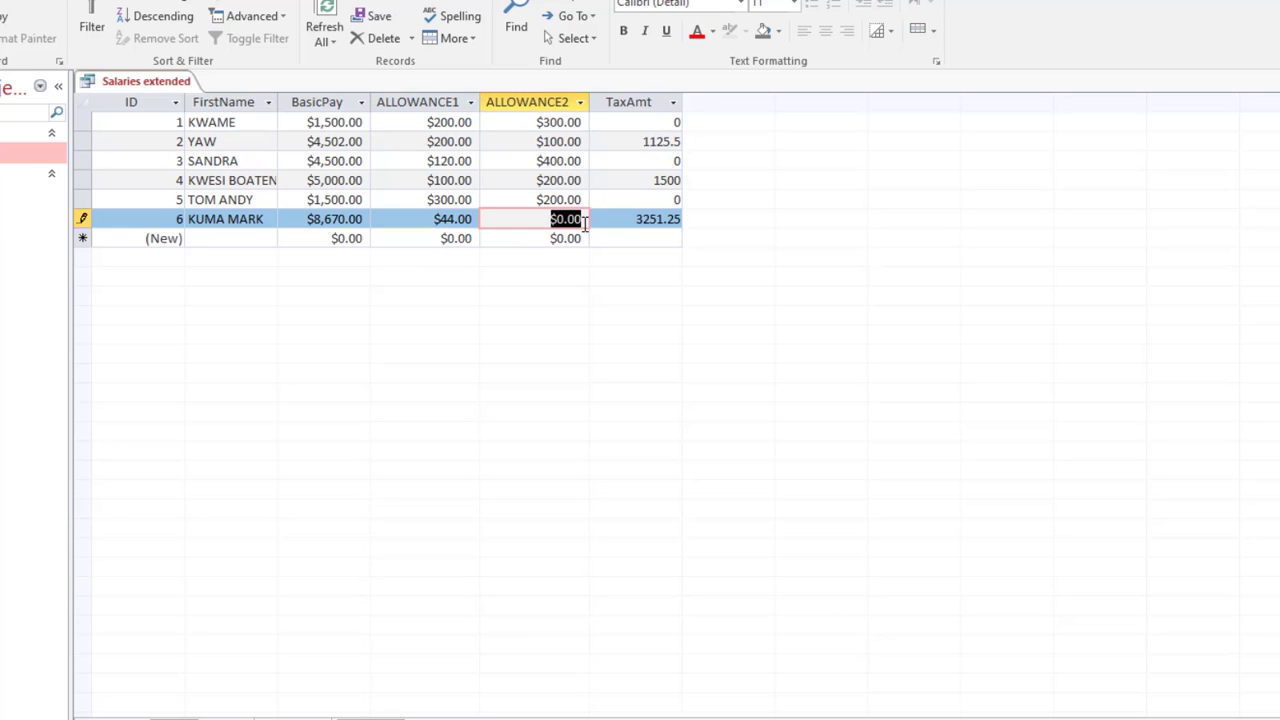
type("88")
key("Tab")
left_click(645, 237)
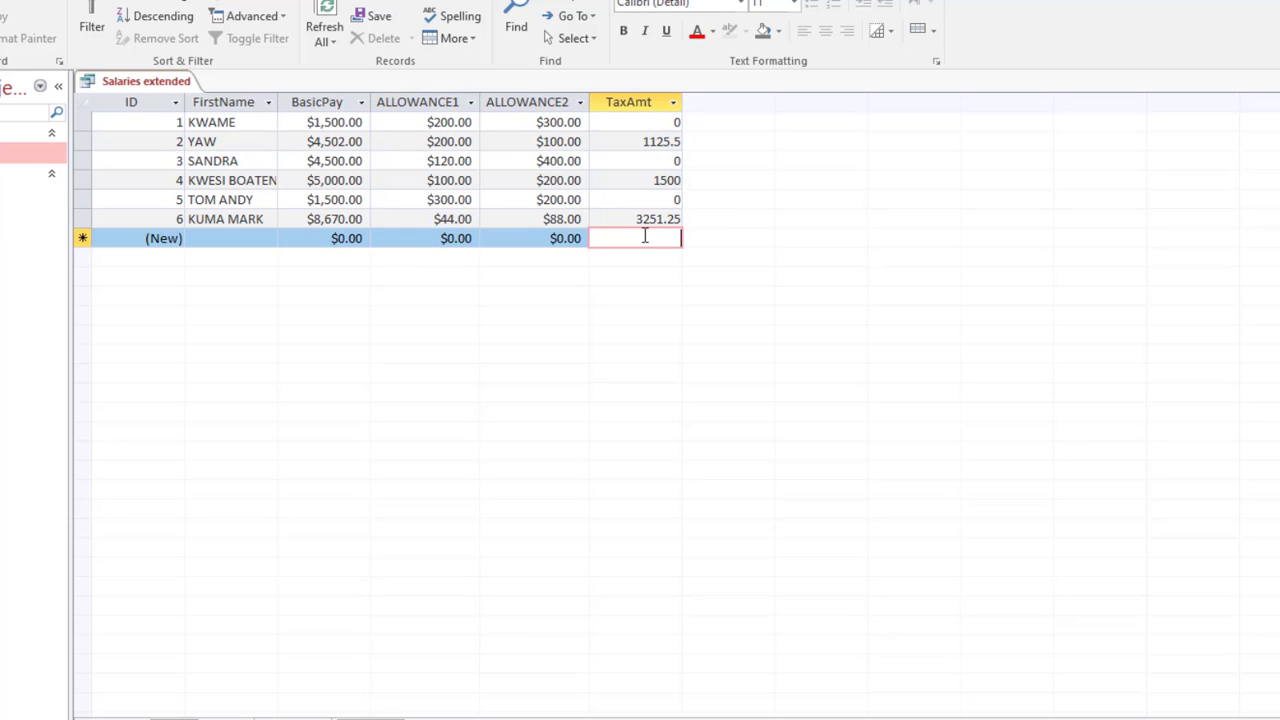
left_click(622, 102)
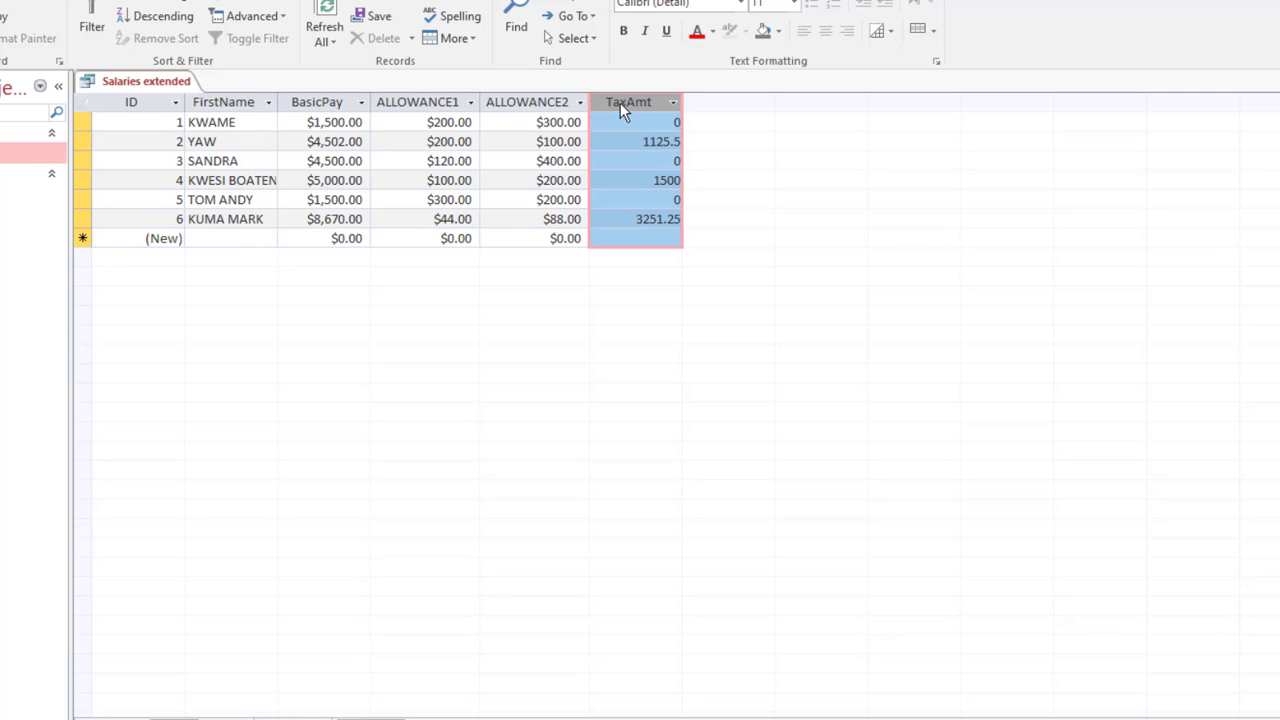
right_click(139, 84)
- In design view, build Gross_salary: [BasicPay]+[ALLOWANCE1]+[ALLOWANCE2] with the Expression Builder
left_click(195, 167)
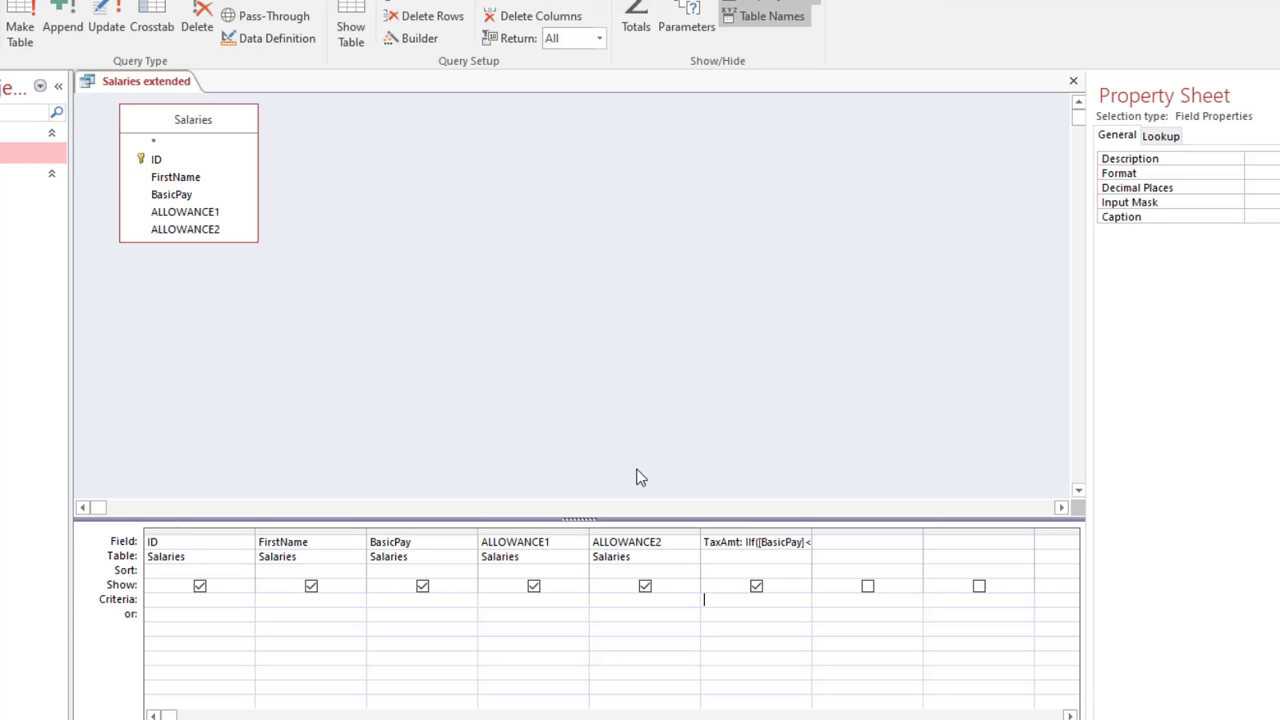
right_click(833, 543)
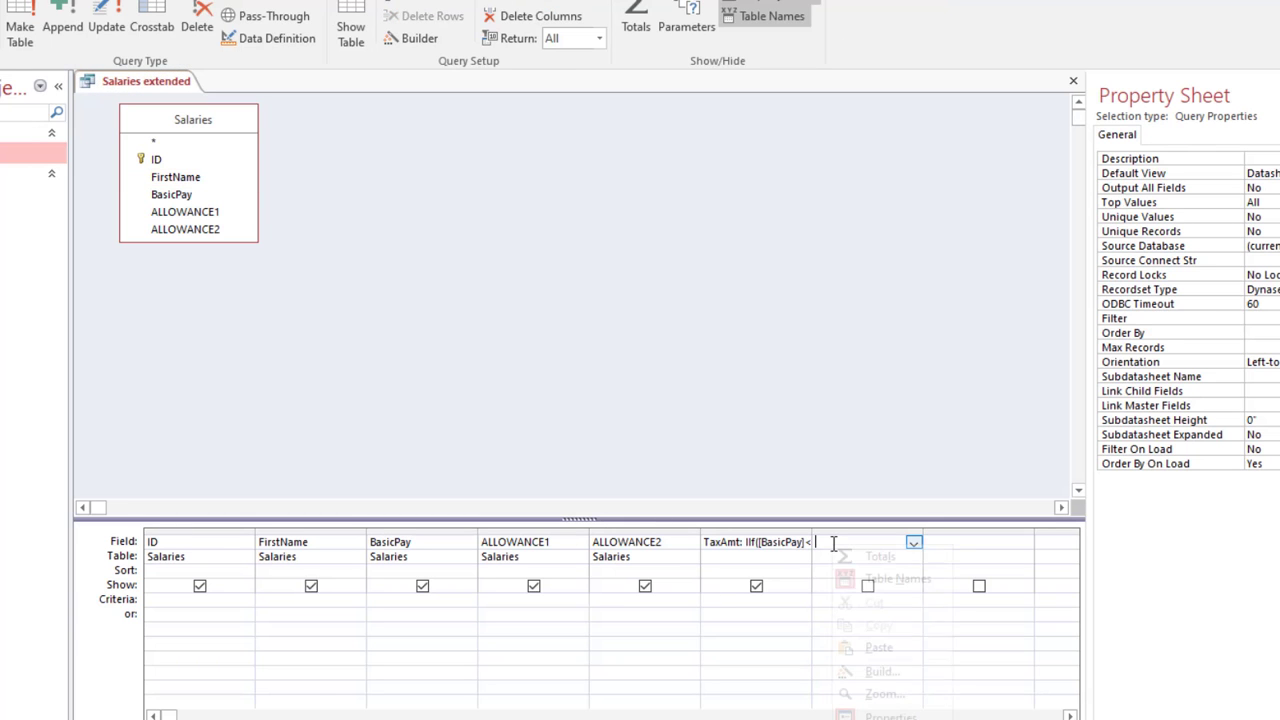
left_click(880, 673)
type("G")
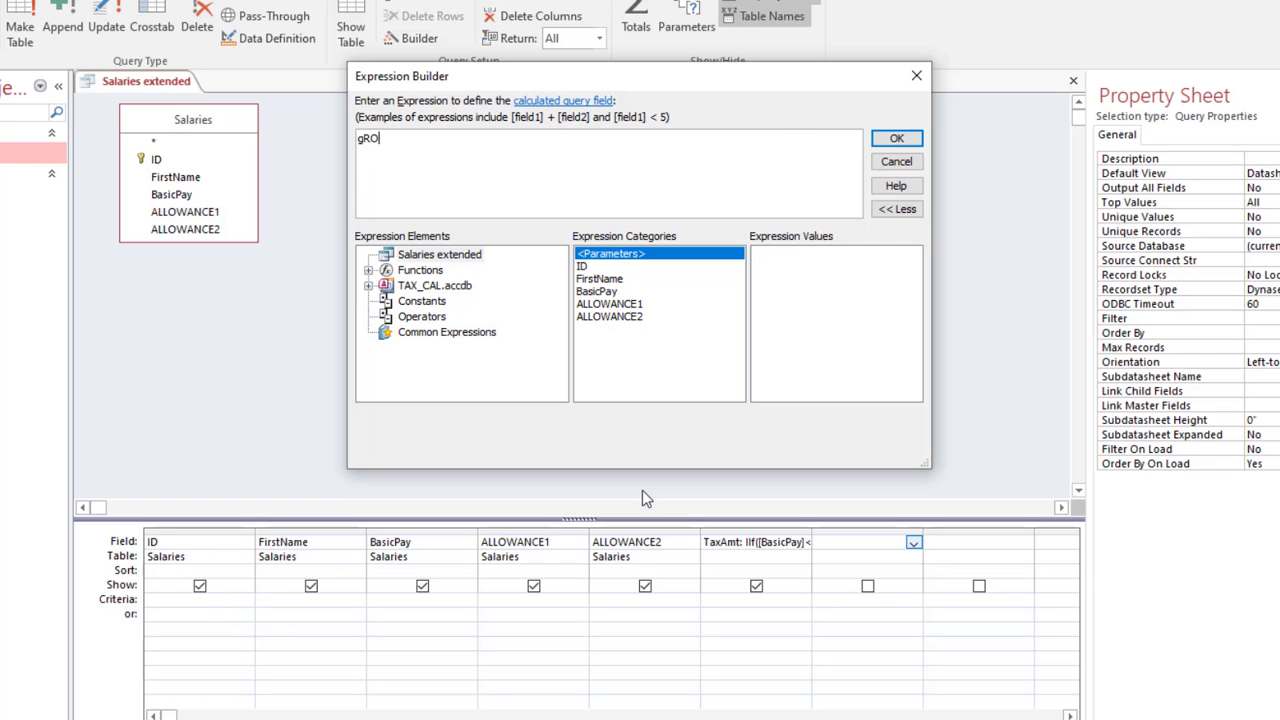
type("ross")
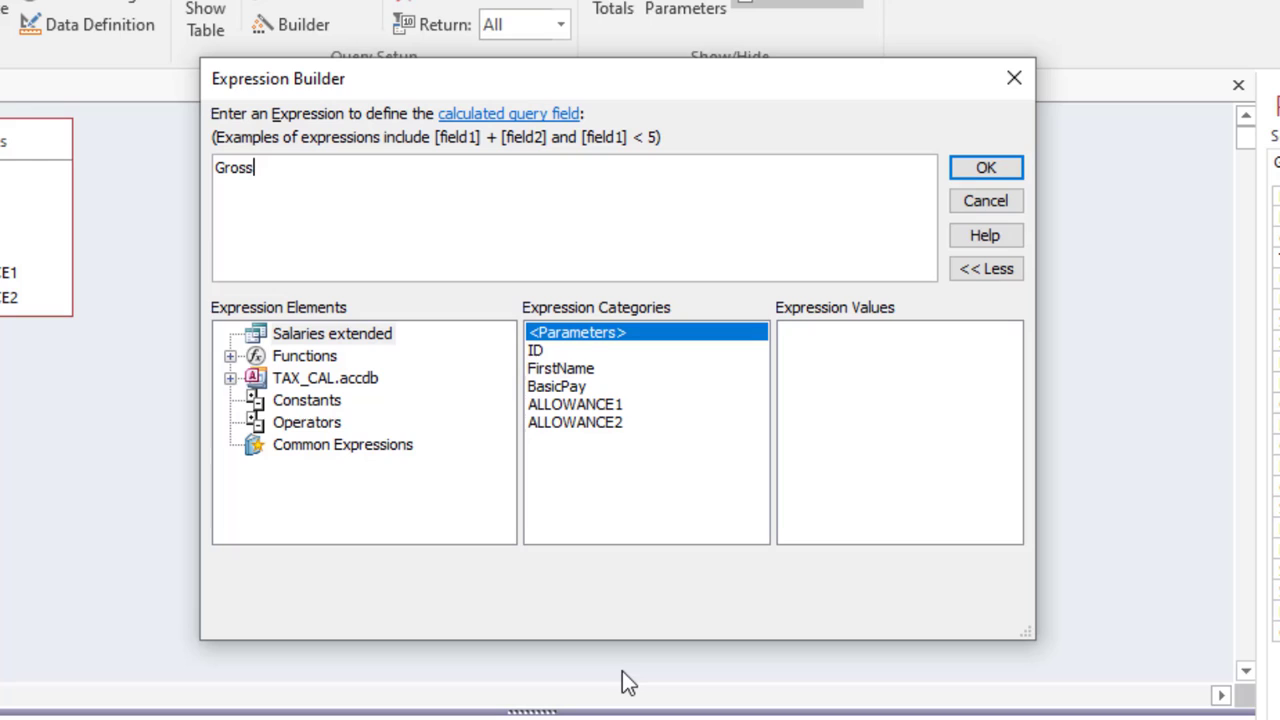
type("_sa;l")
type("lary")
type(": ")
type("b")
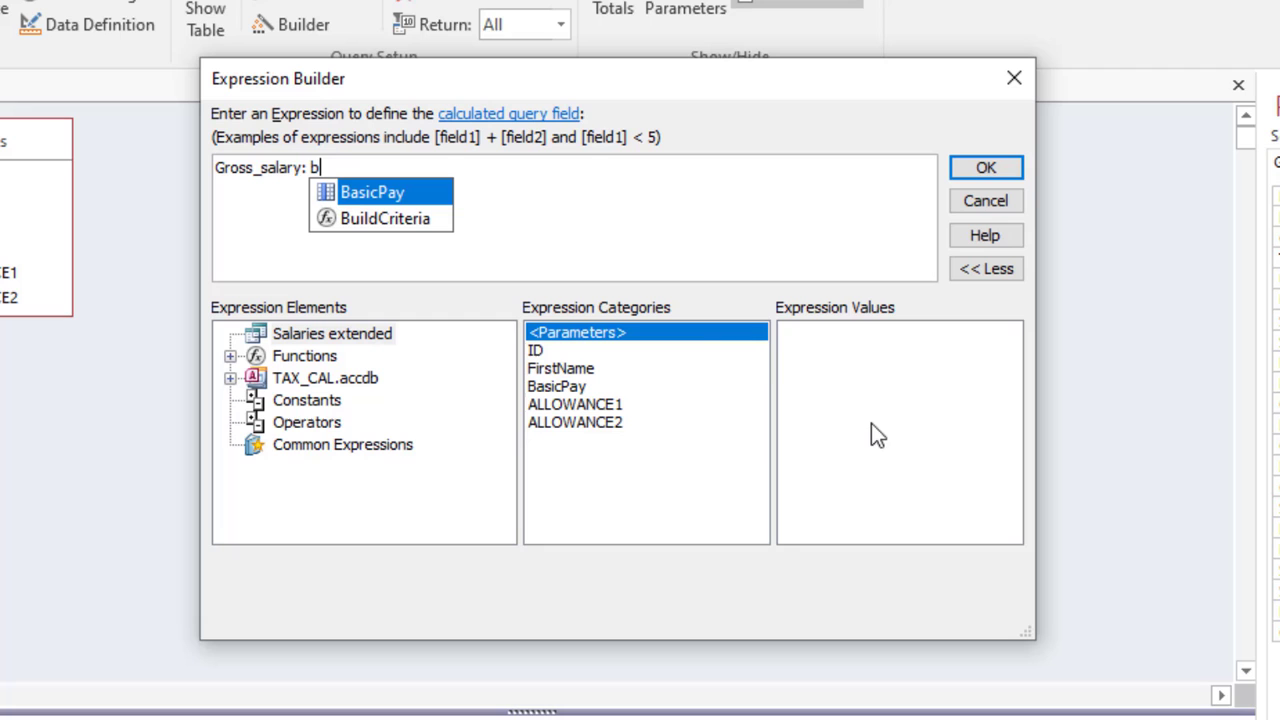
double_click(426, 193)
type("+a")
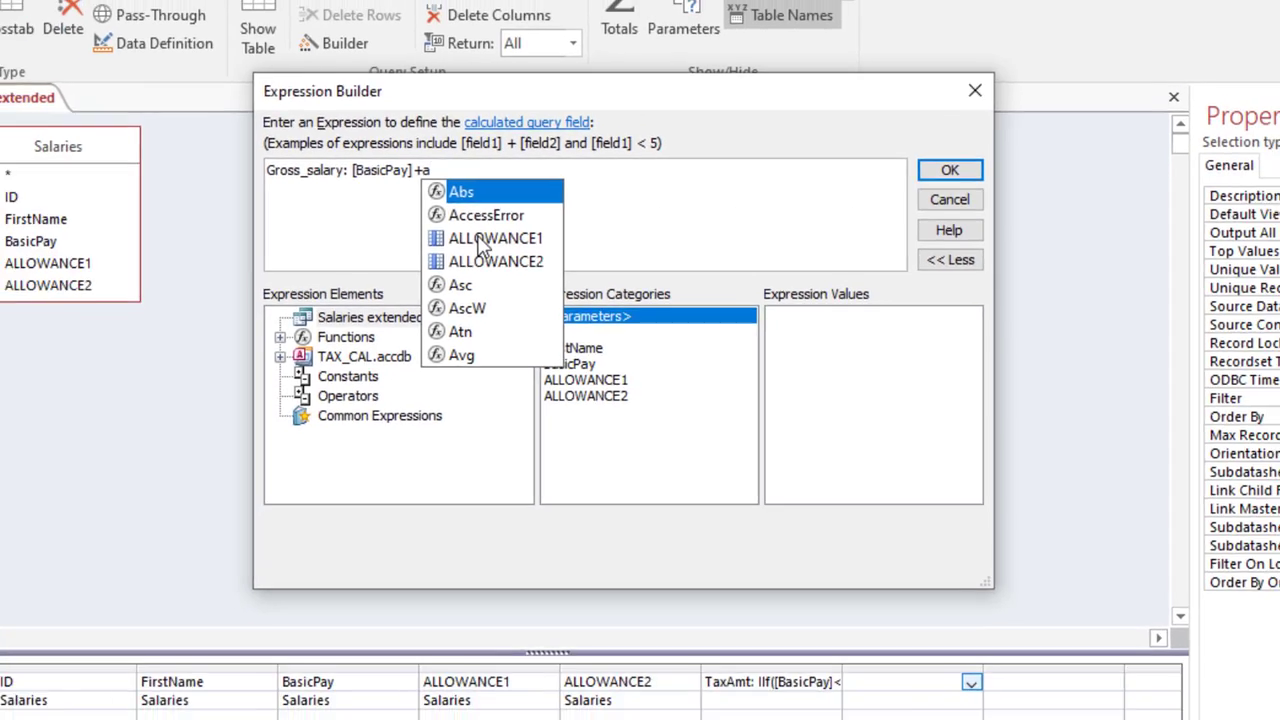
double_click(451, 244)
type("+")
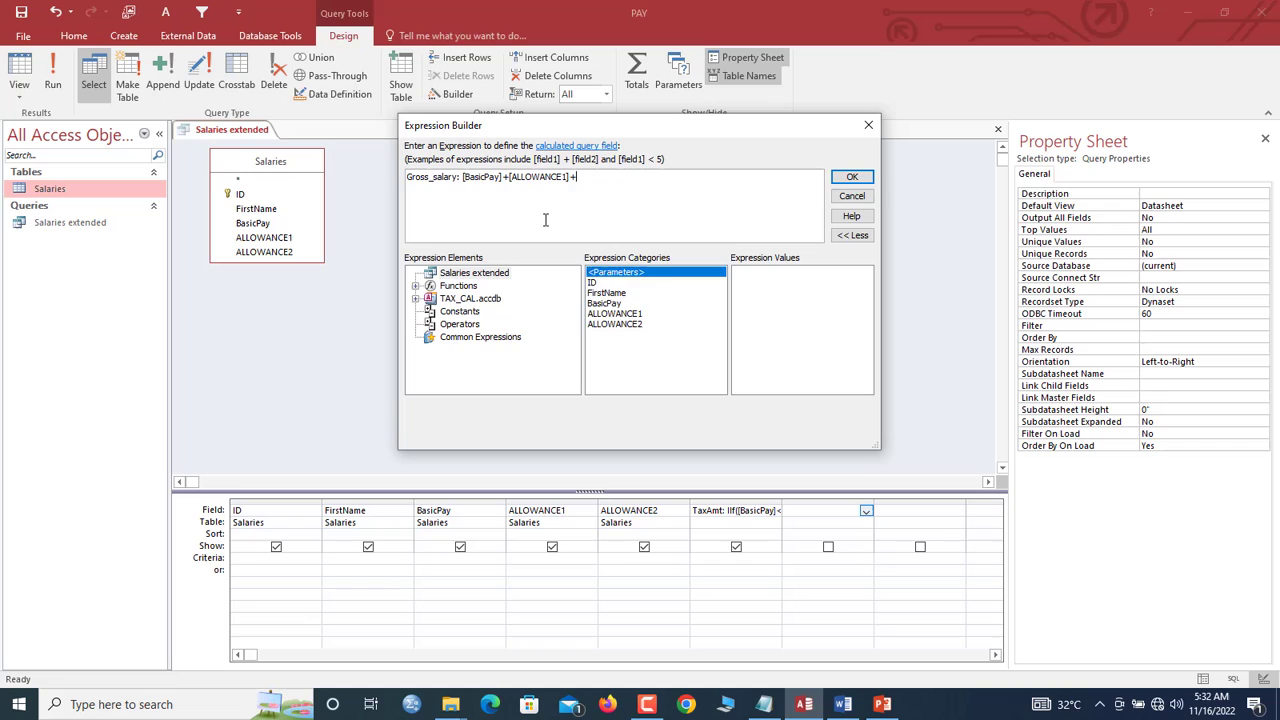
type("al")
double_click(612, 205)
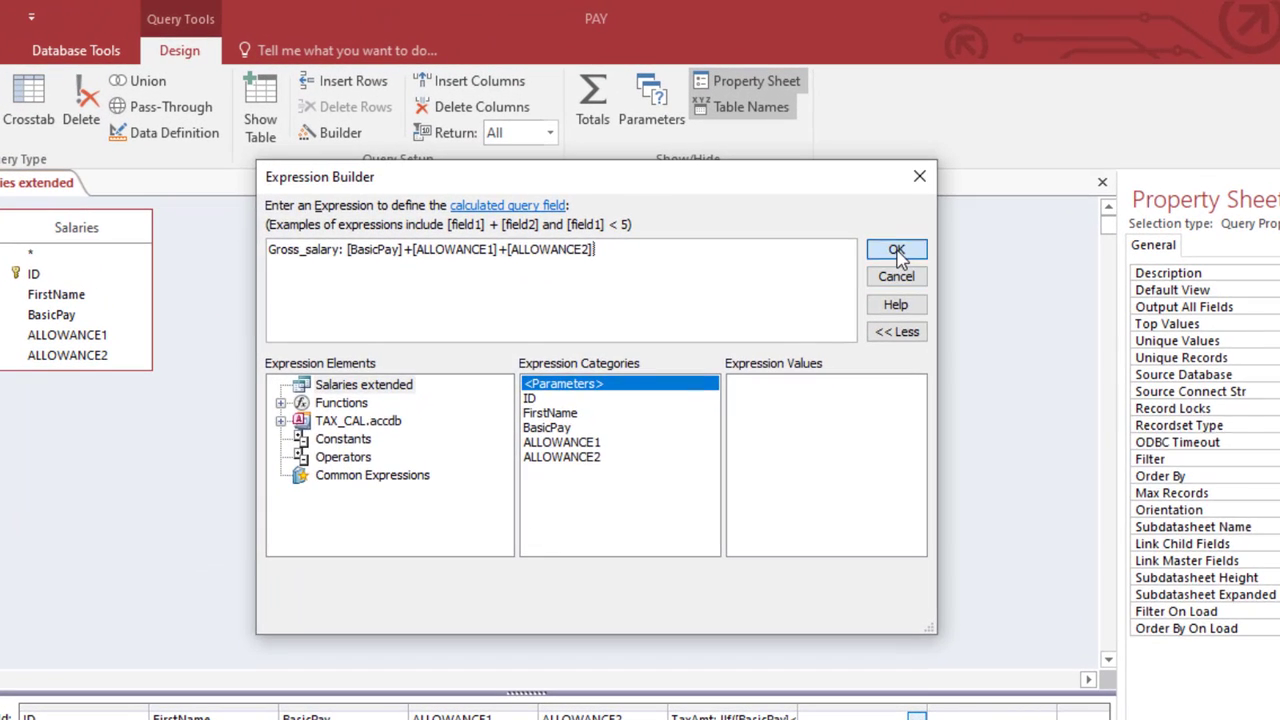
left_click(852, 177)
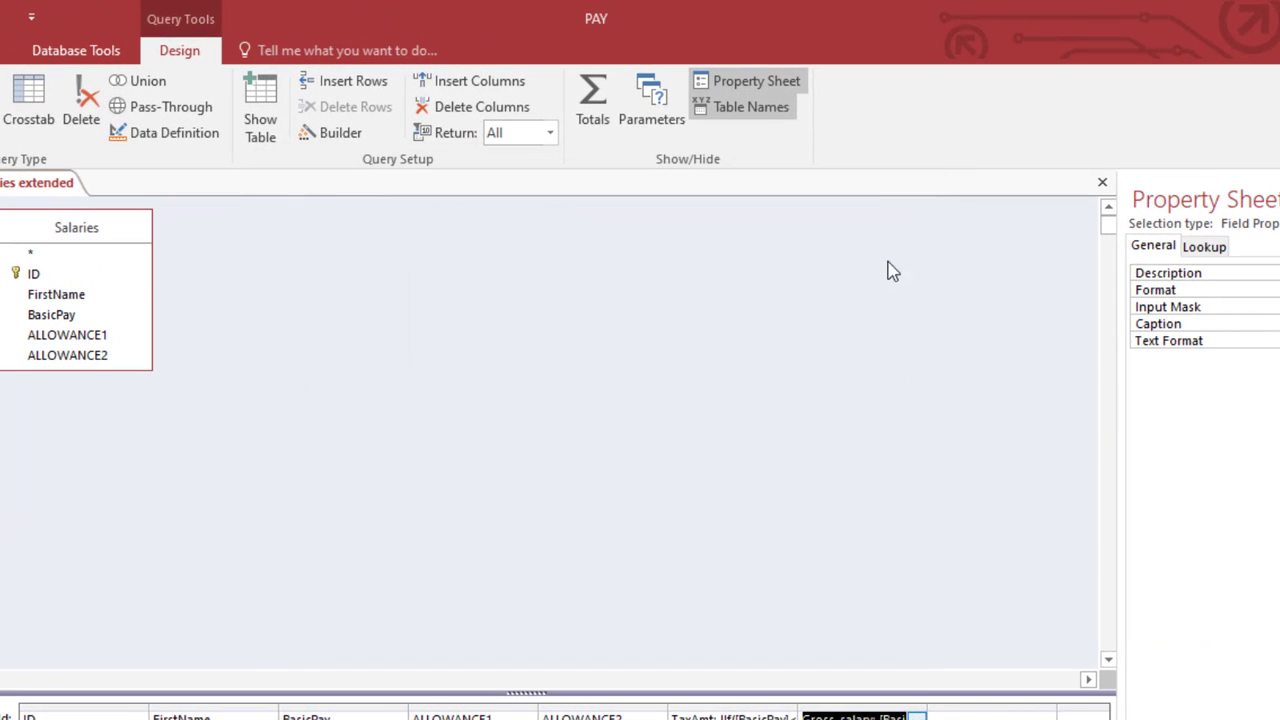
left_click(951, 715)
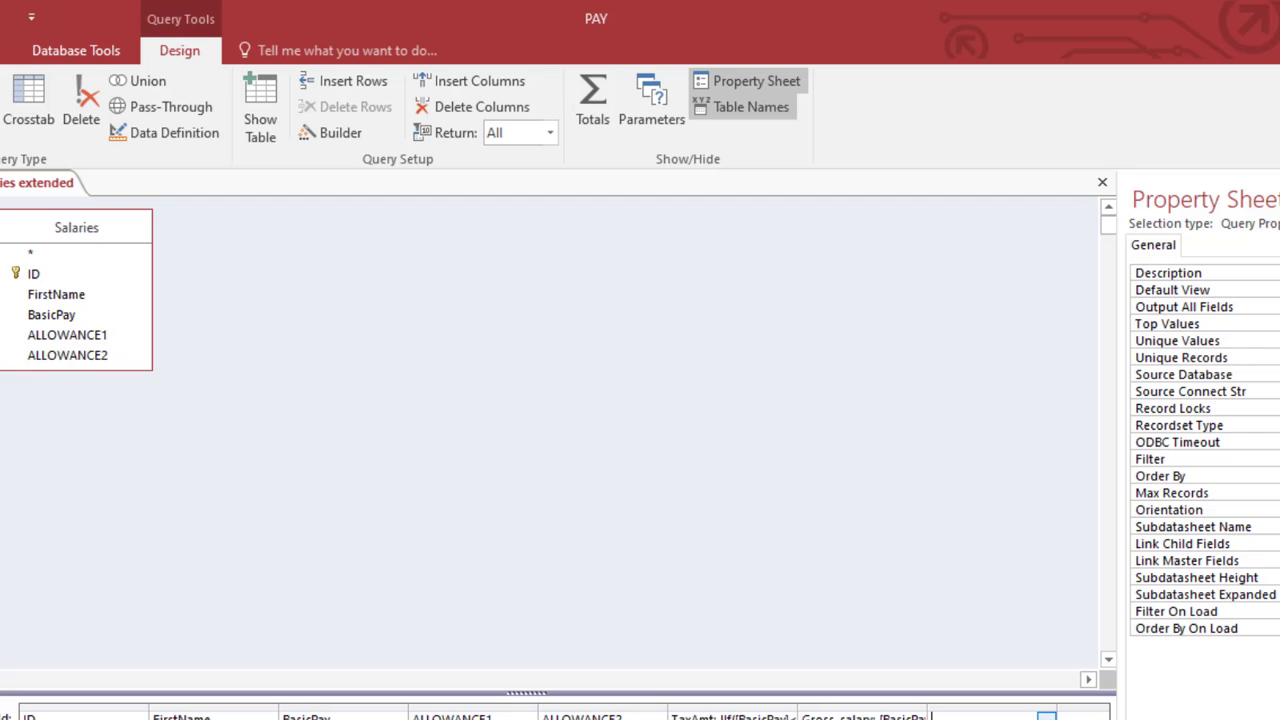
- Build the expression Net: [Gross_salary]-[TaxAmt] for the next query column
key("ctrl+F2")
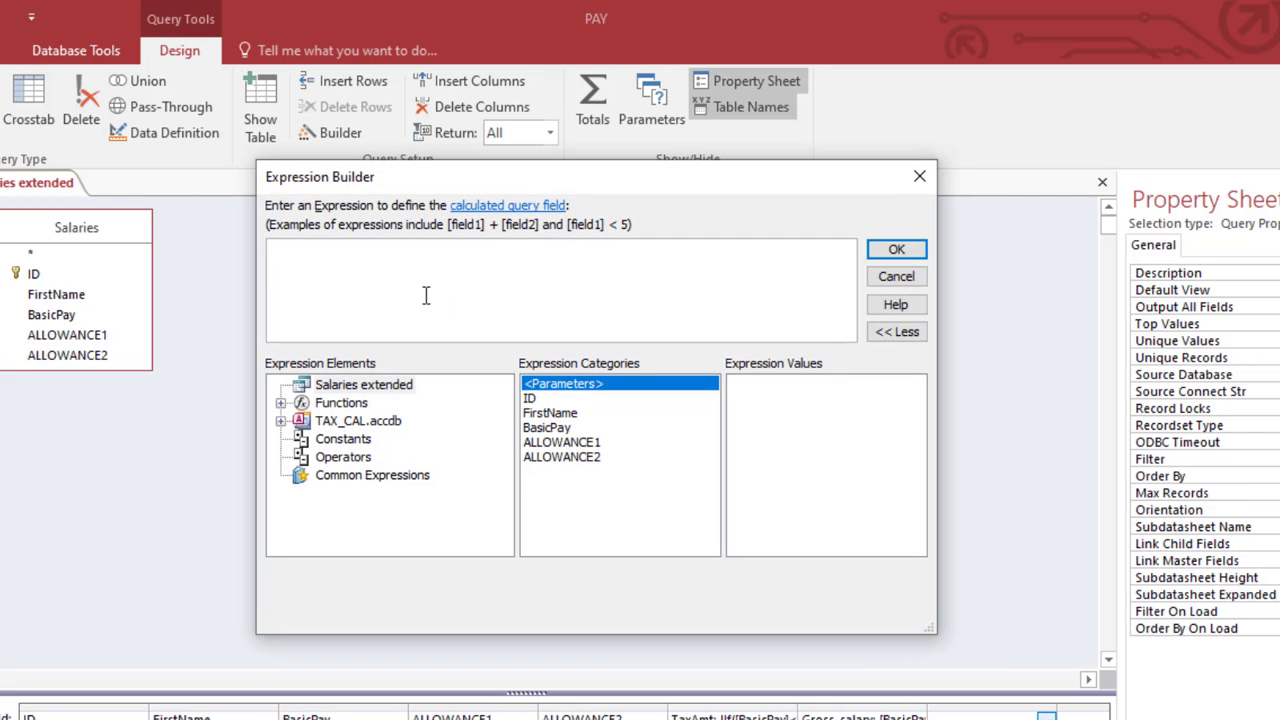
type("Net:")
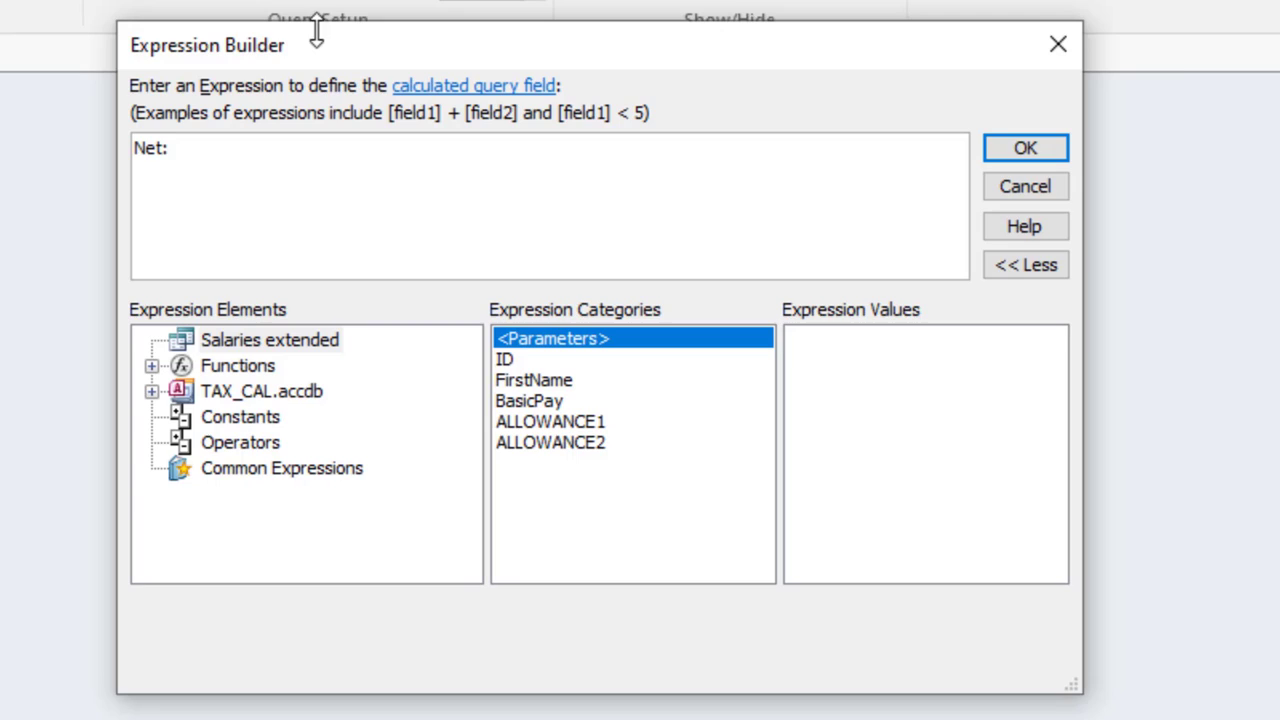
left_click_drag(316, 30, 292, 72)
type("gr")
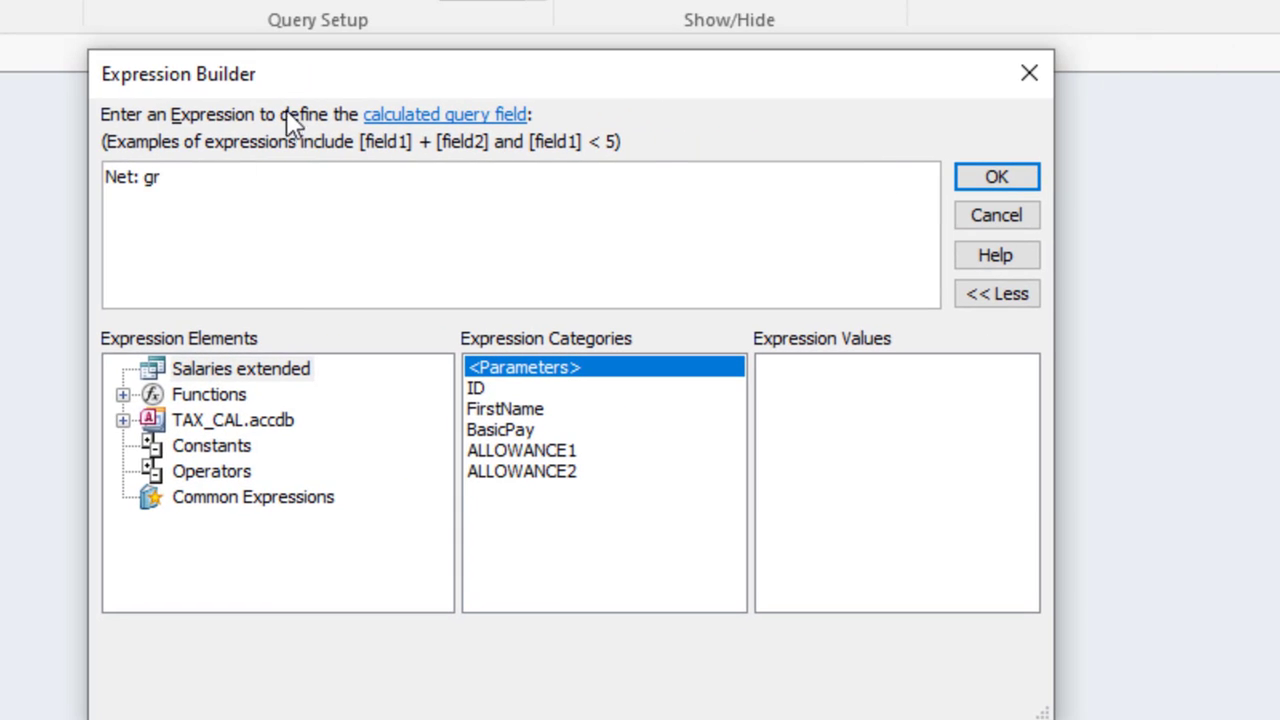
key("BackSpace")
key("BackSpace")
type("[Gross_salary]")
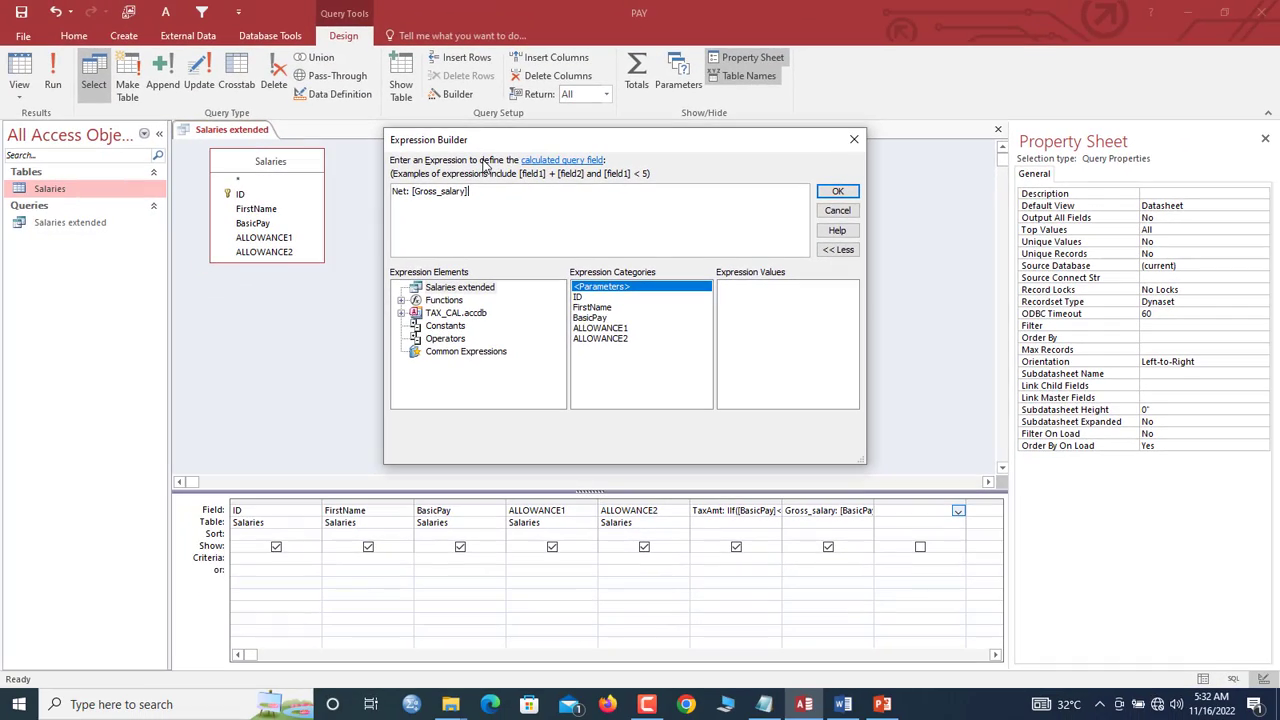
type("-[")
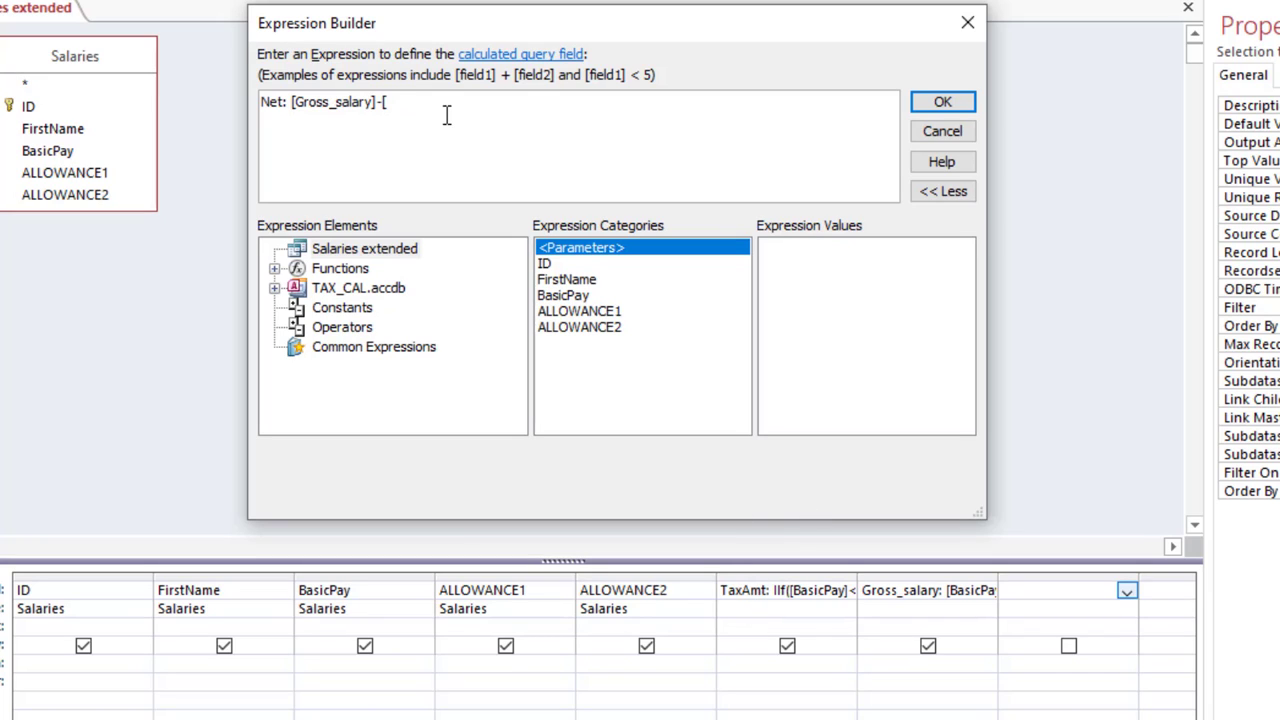
type("T")
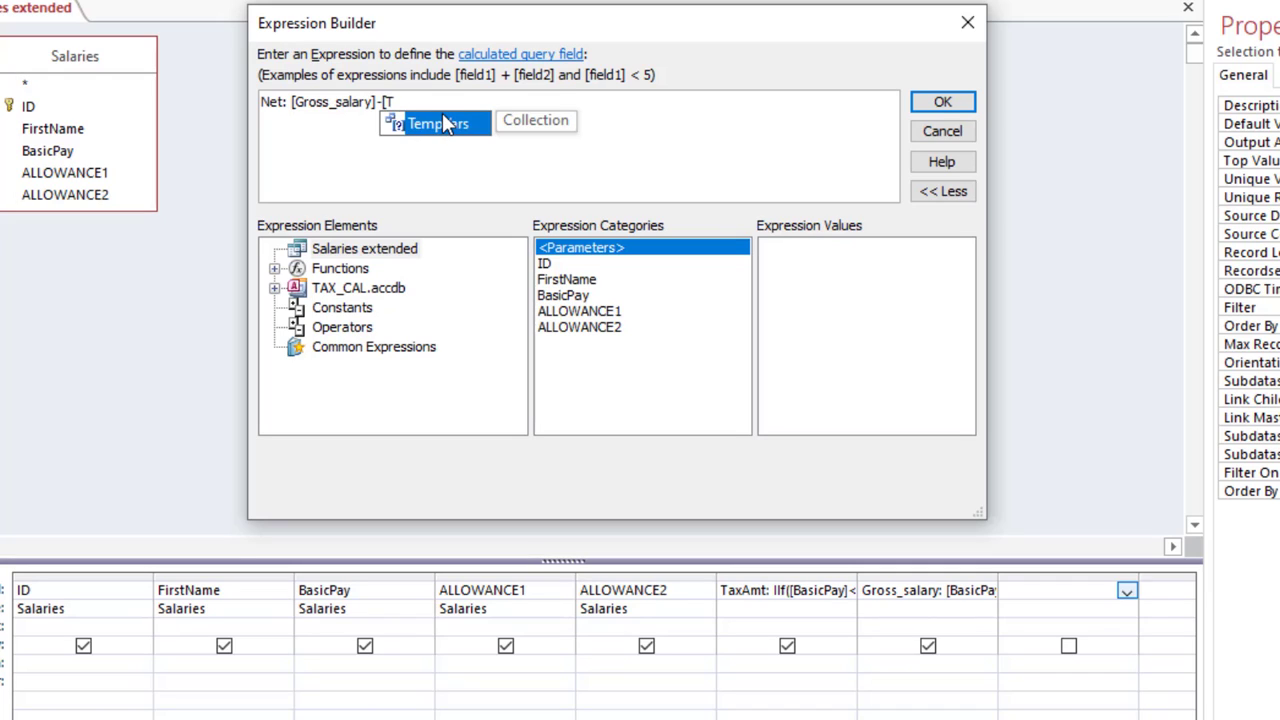
type("ax")
key("BackSpace")
key("BackSpace")
type("a")
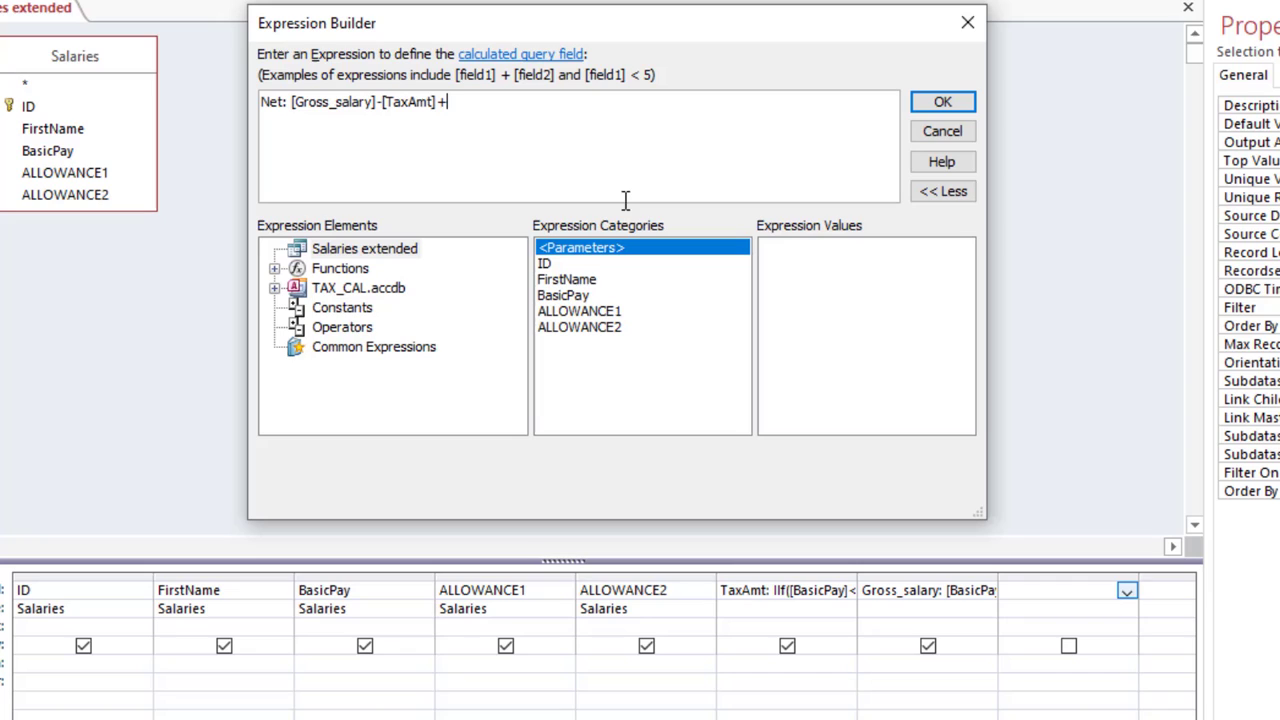
left_click(385, 103)
type("(")
key("BackSpace")
left_click(942, 103)
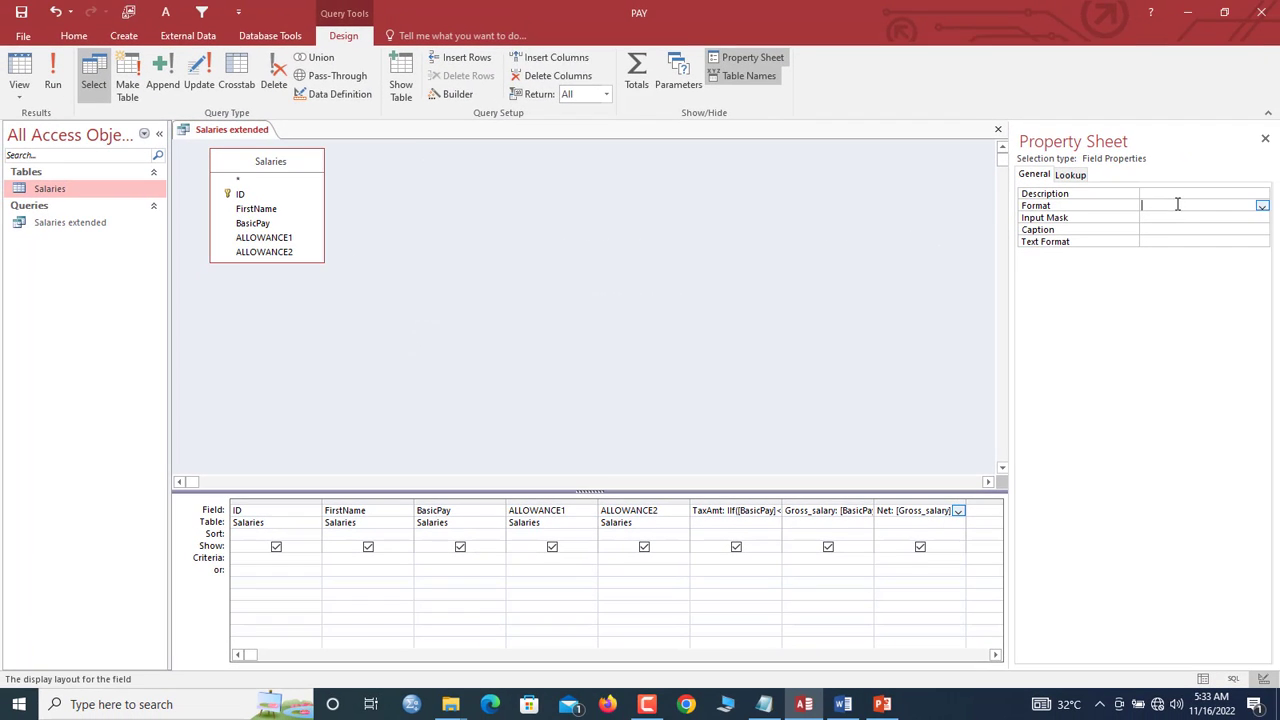
- Format the Net column as Currency and run the query
left_click(1262, 206)
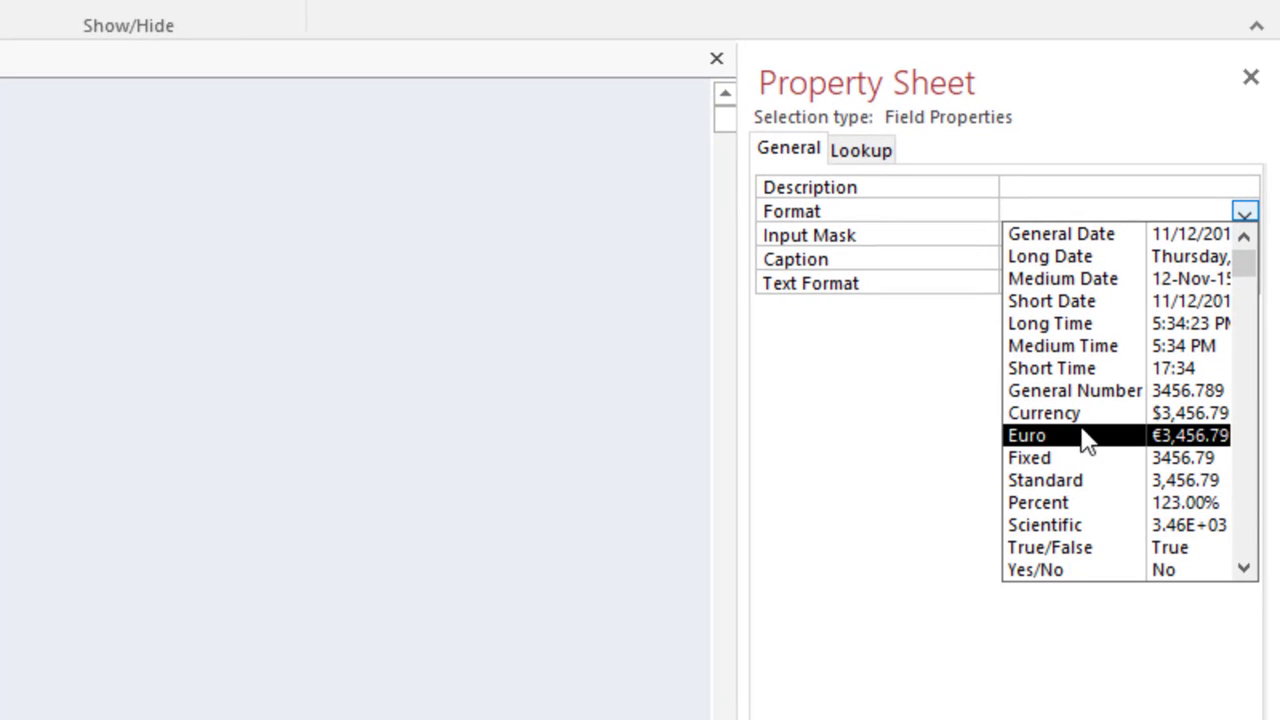
left_click(1060, 413)
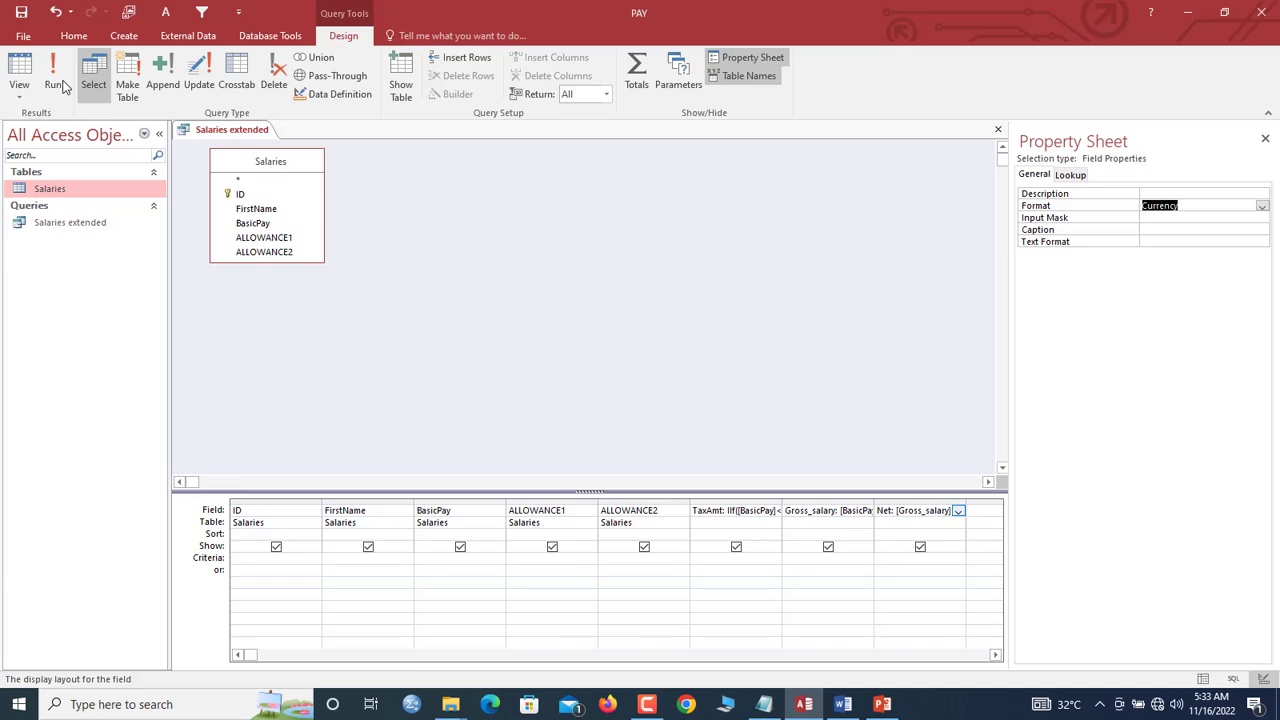
left_click(63, 87)
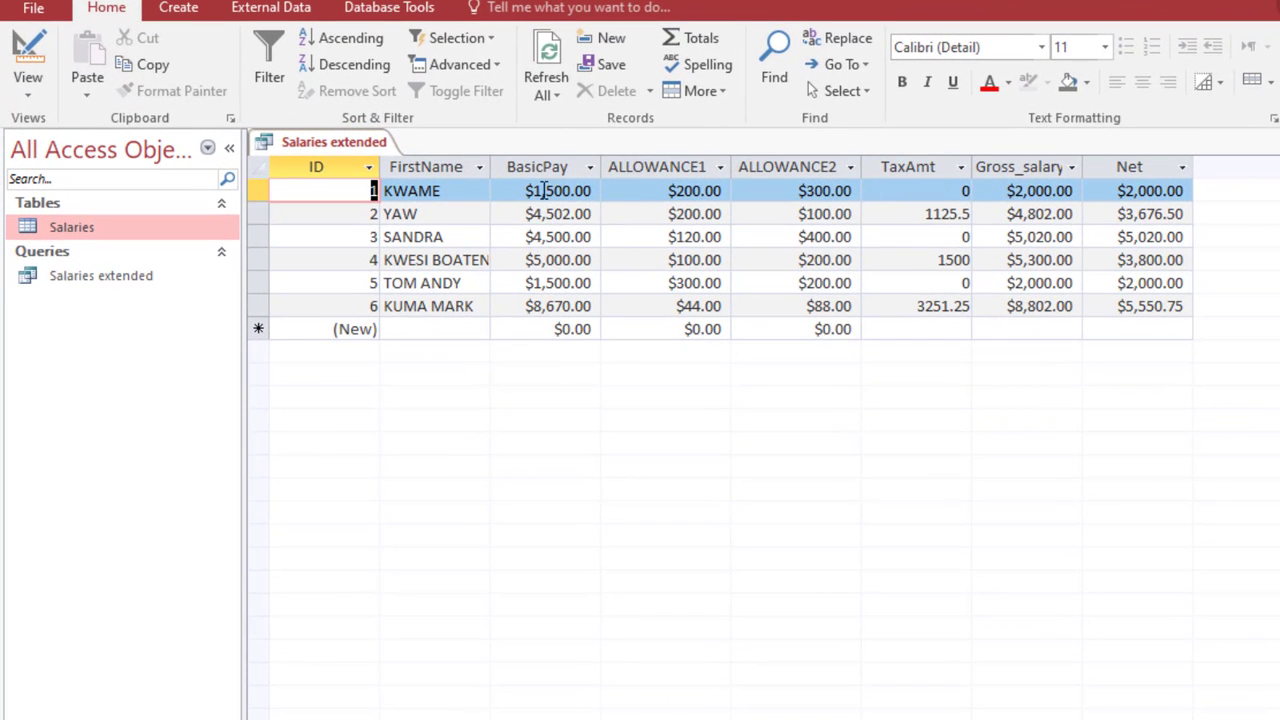
- Review records 1 and 2's calculated values, e.g. TaxAmt 1125.5 and Gross_salary $4,802.00
left_click_drag(524, 190, 672, 191)
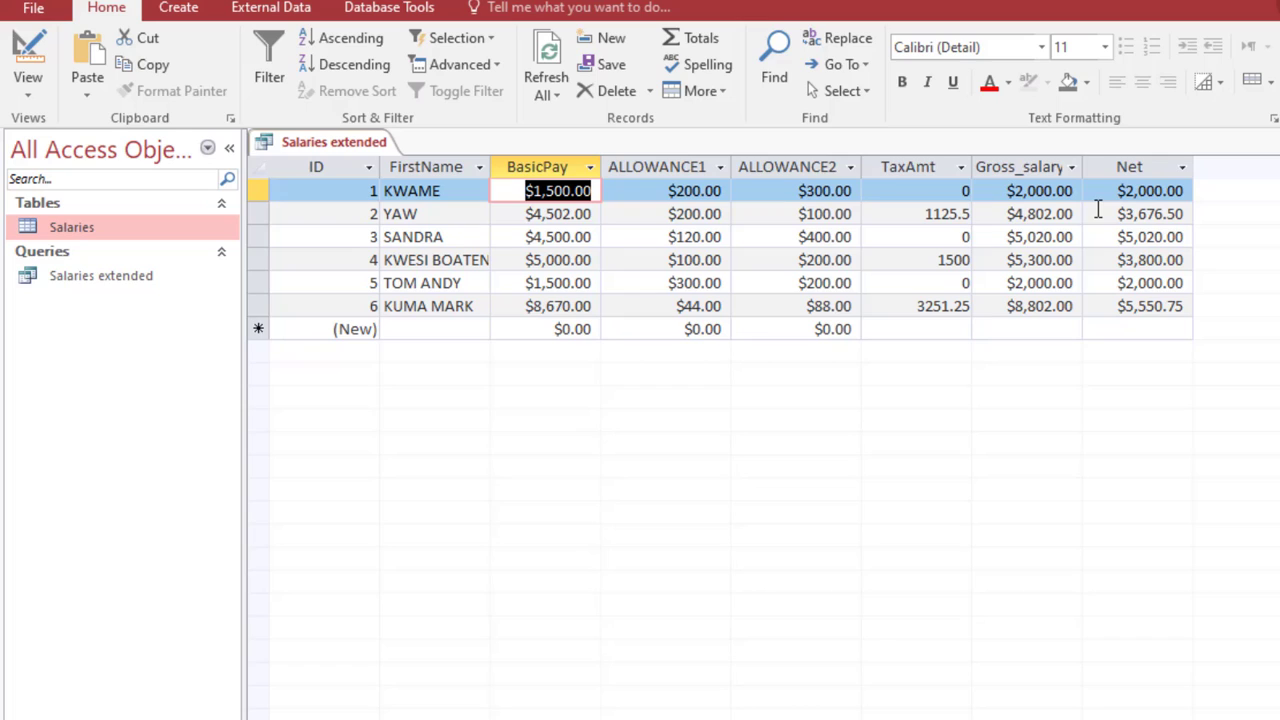
left_click_drag(946, 190, 966, 191)
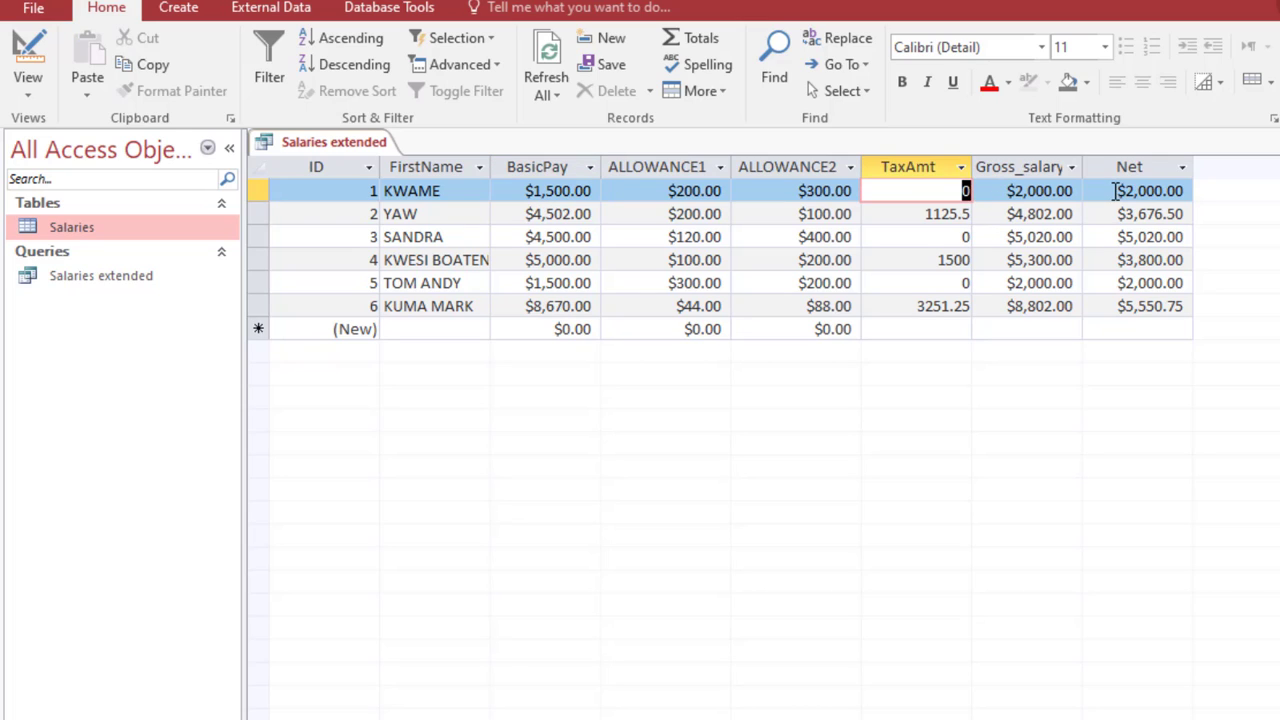
left_click_drag(1117, 190, 1197, 200)
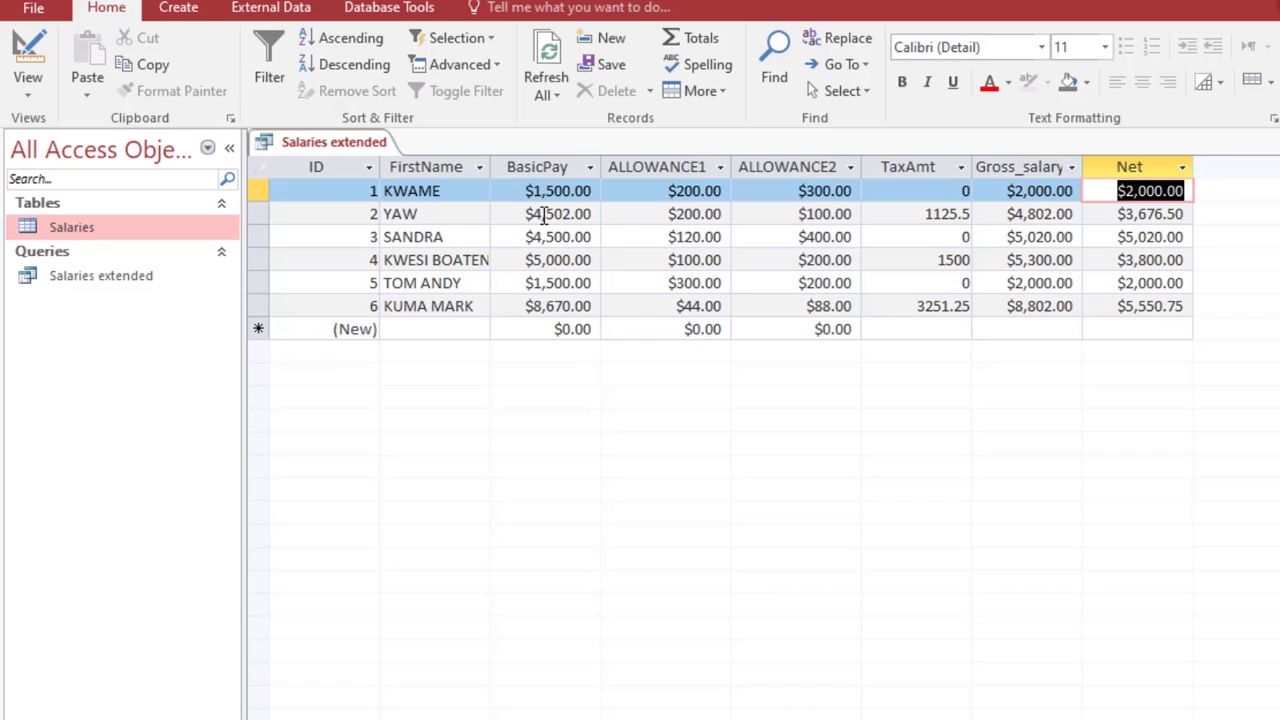
left_click_drag(528, 212, 596, 213)
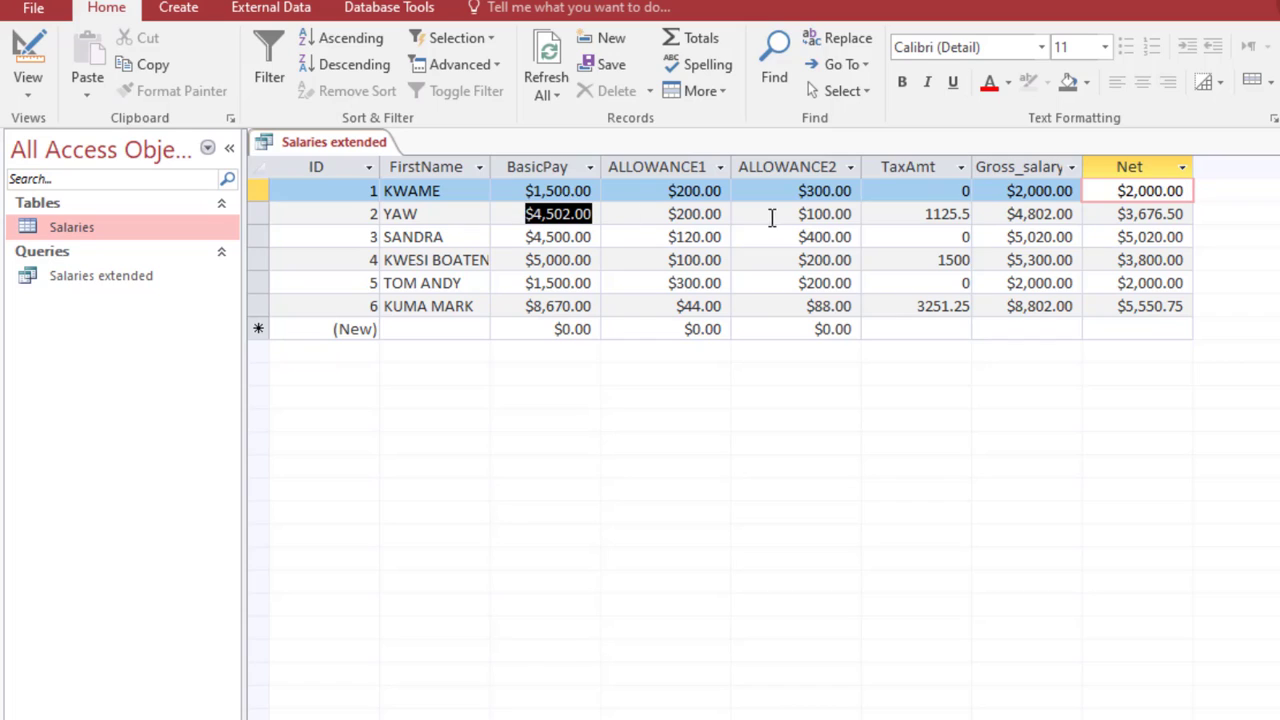
left_click(913, 212)
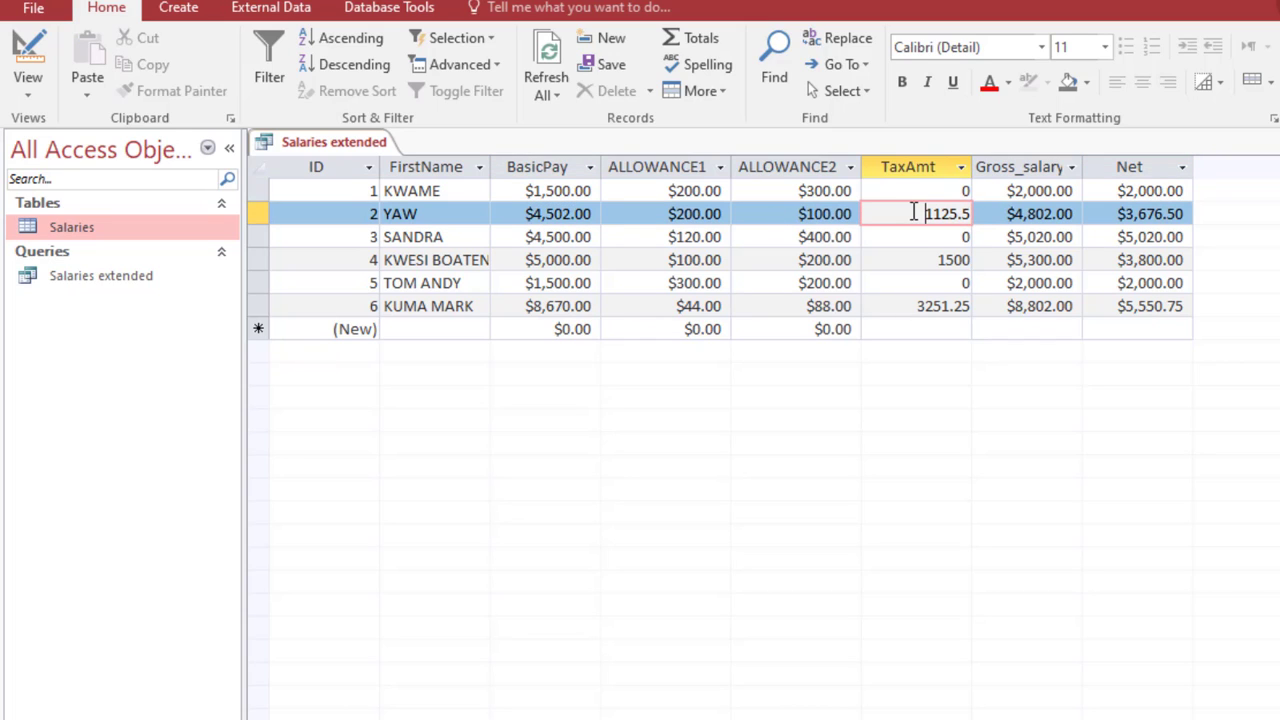
left_click_drag(913, 212, 990, 218)
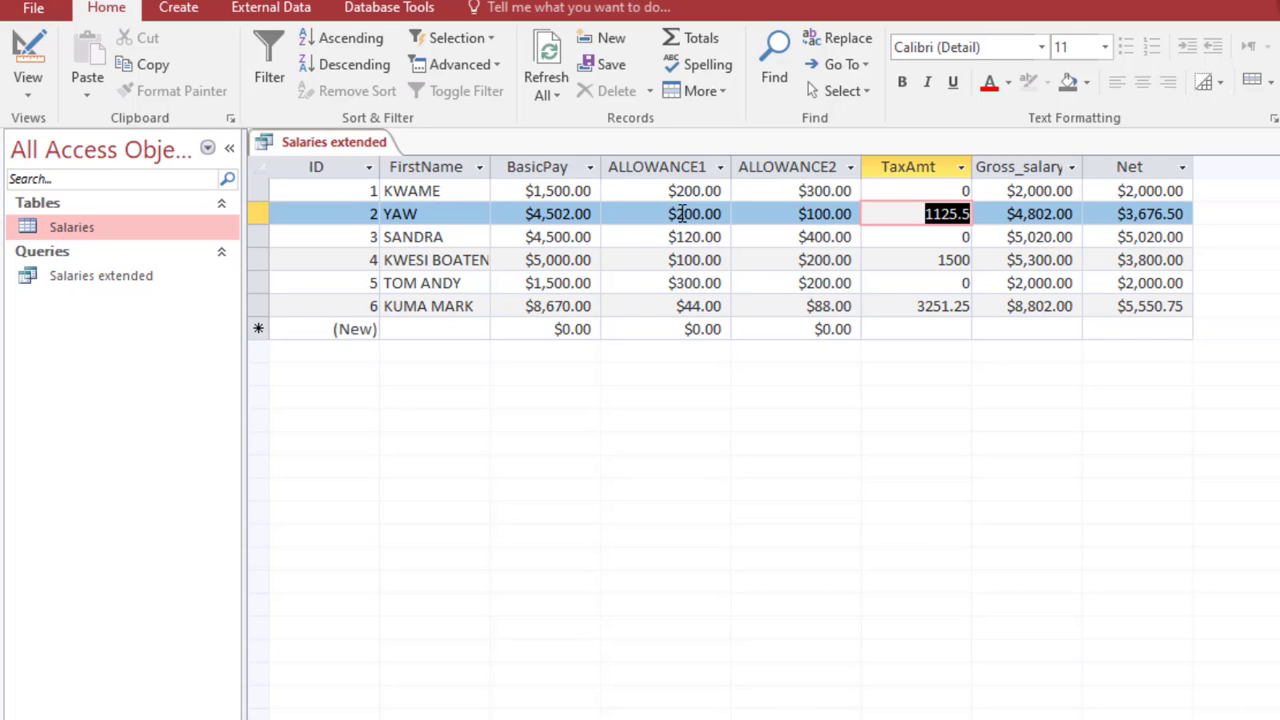
left_click_drag(677, 214, 836, 215)
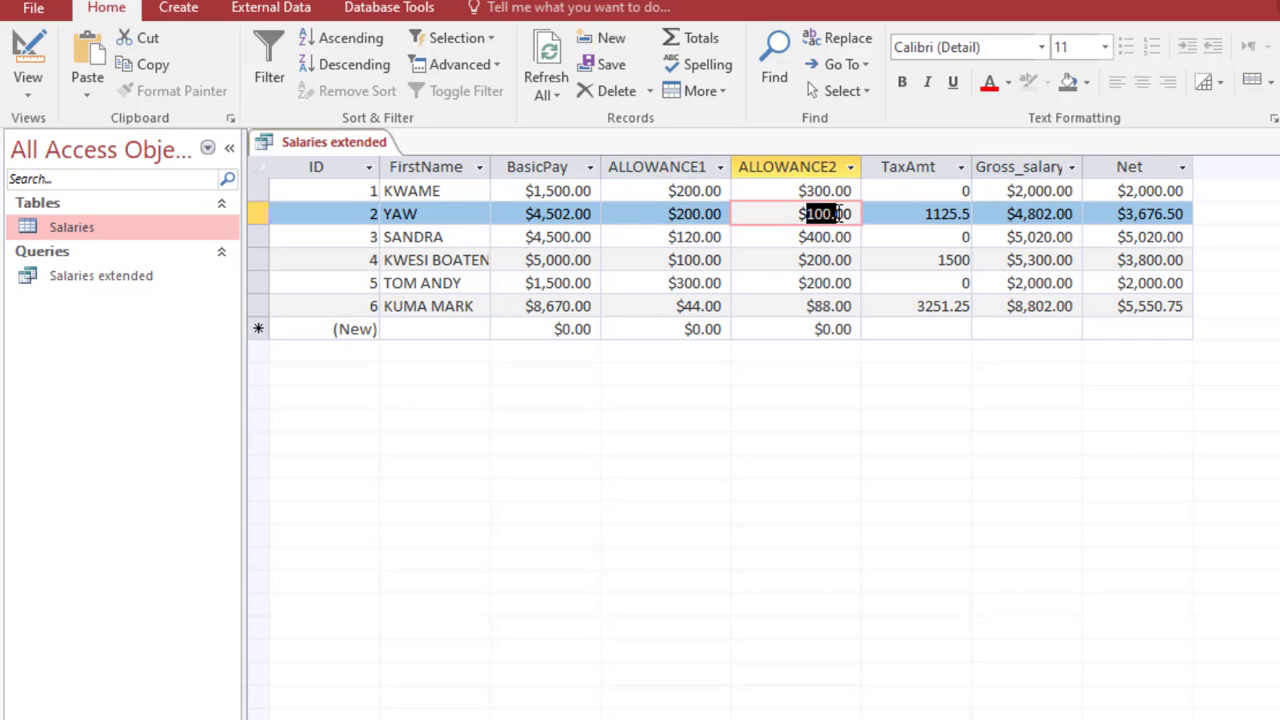
left_click(1014, 220)
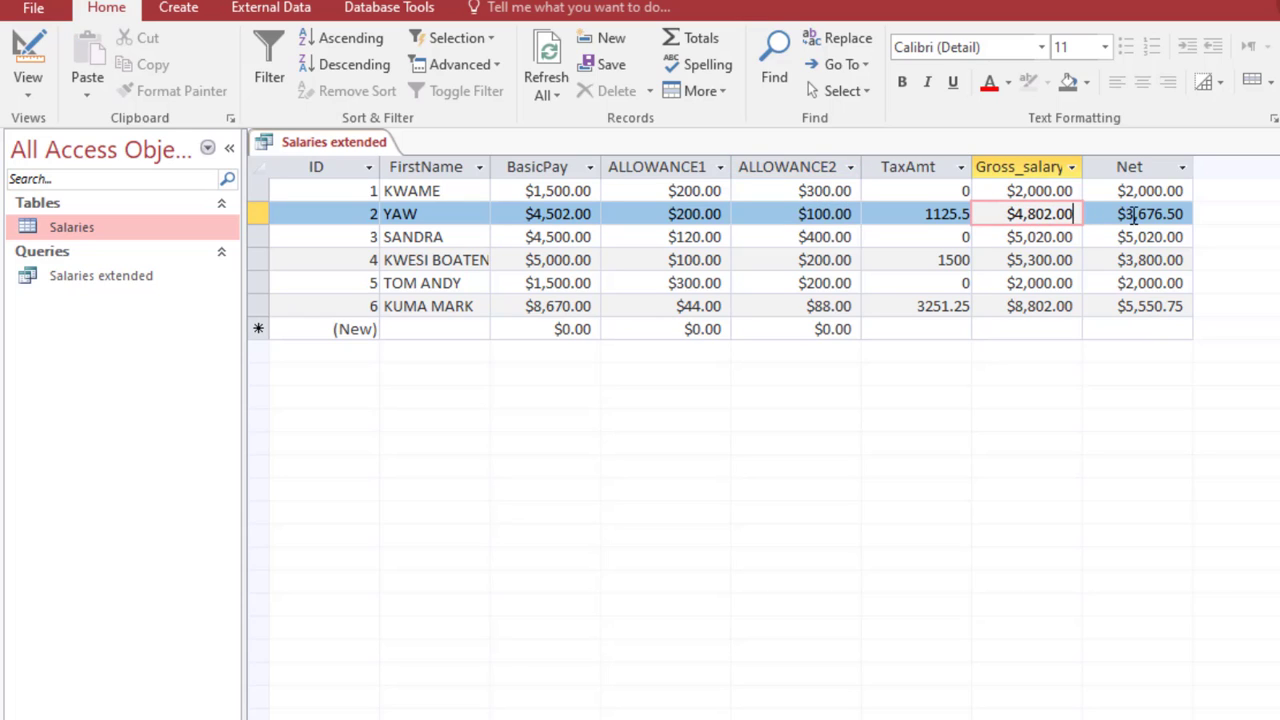
left_click(915, 216)
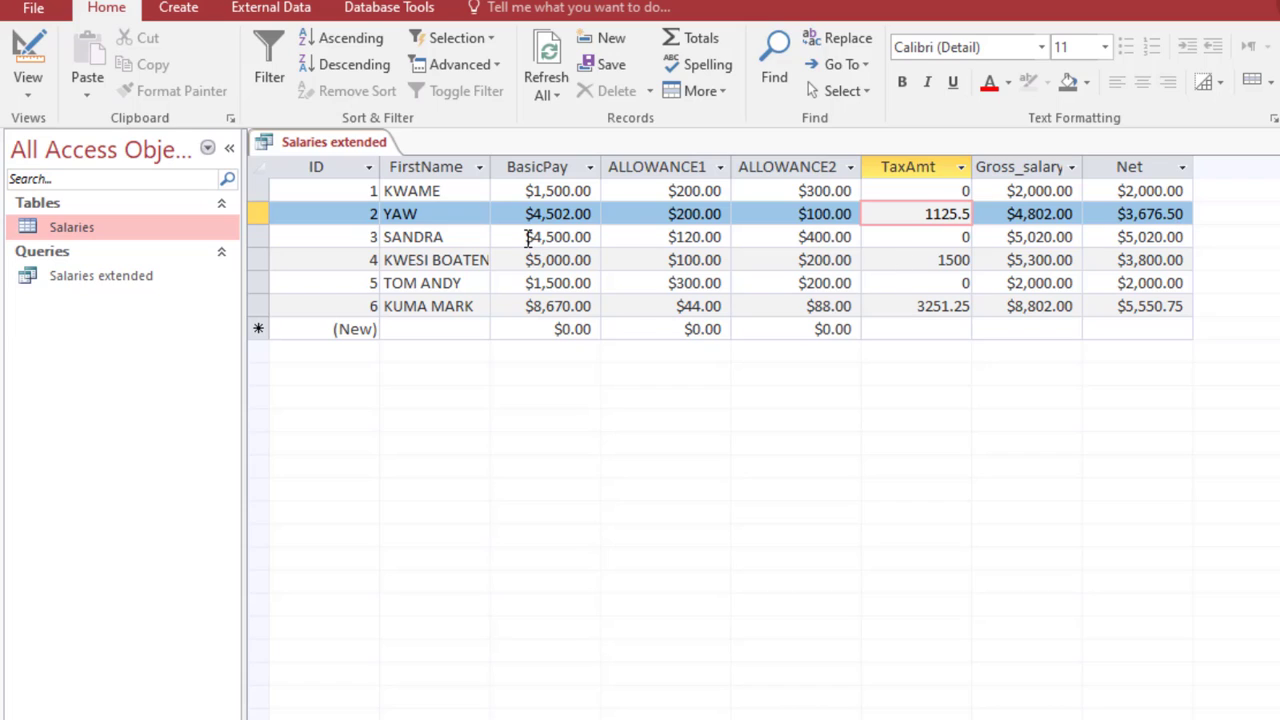
- Change record 3's BasicPay from $4,500.00 to 6000 so its calculated columns update
left_click_drag(529, 237, 705, 237)
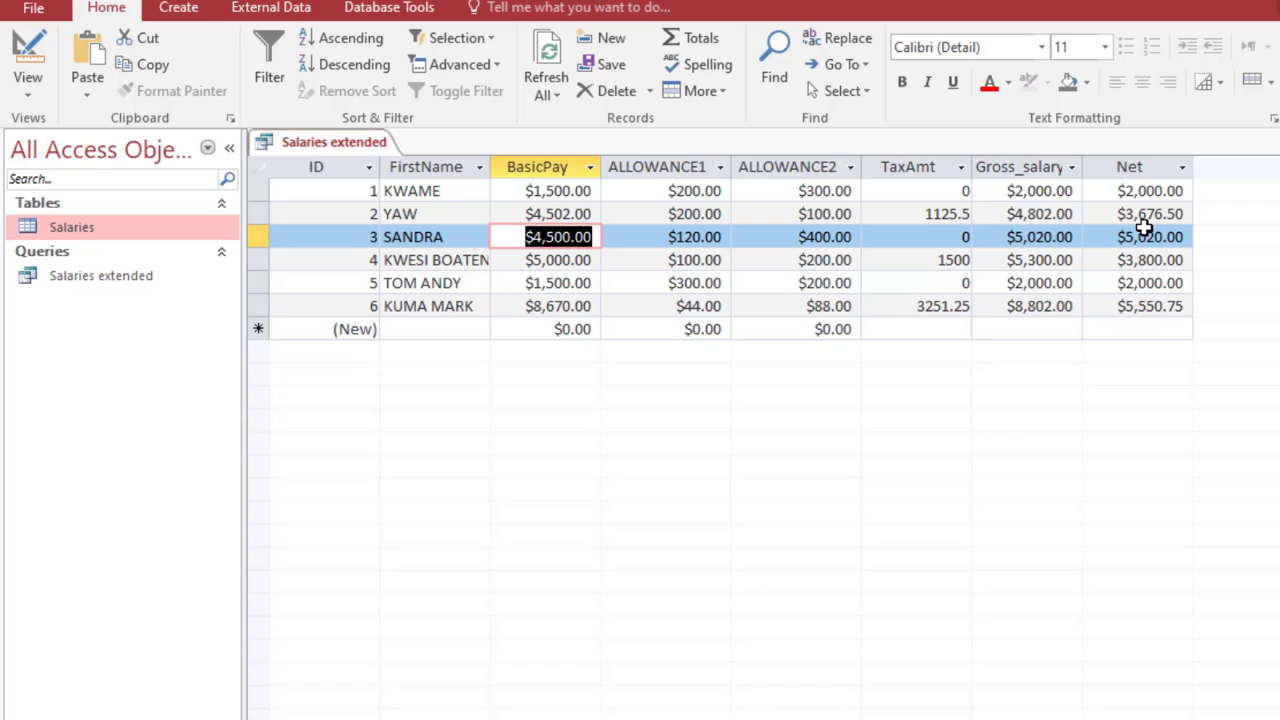
left_click_drag(917, 240, 971, 240)
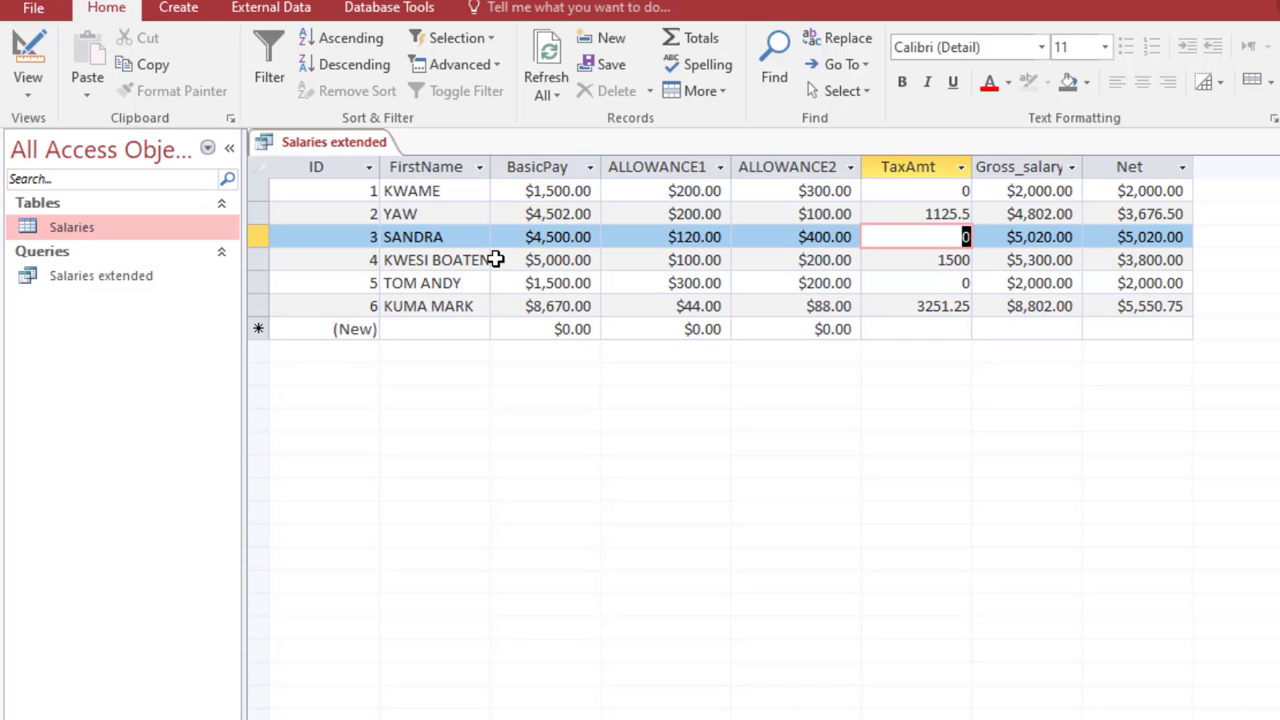
type("6000")
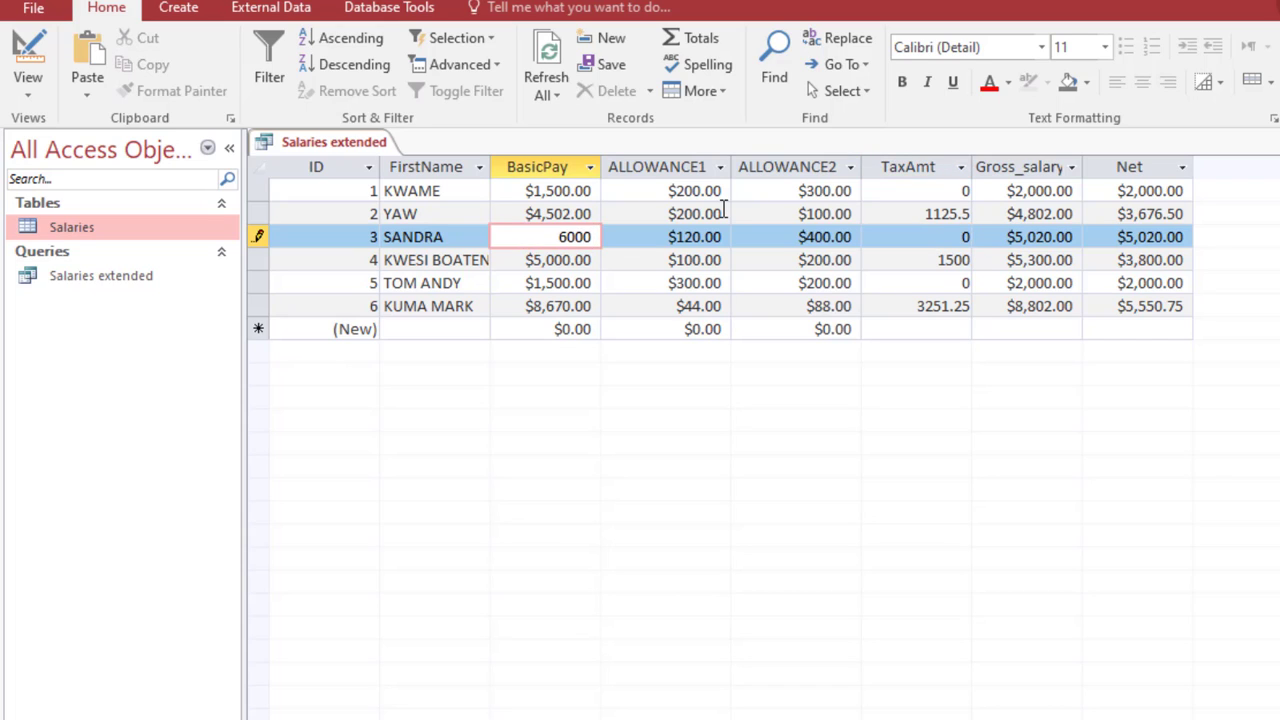
key("Tab")
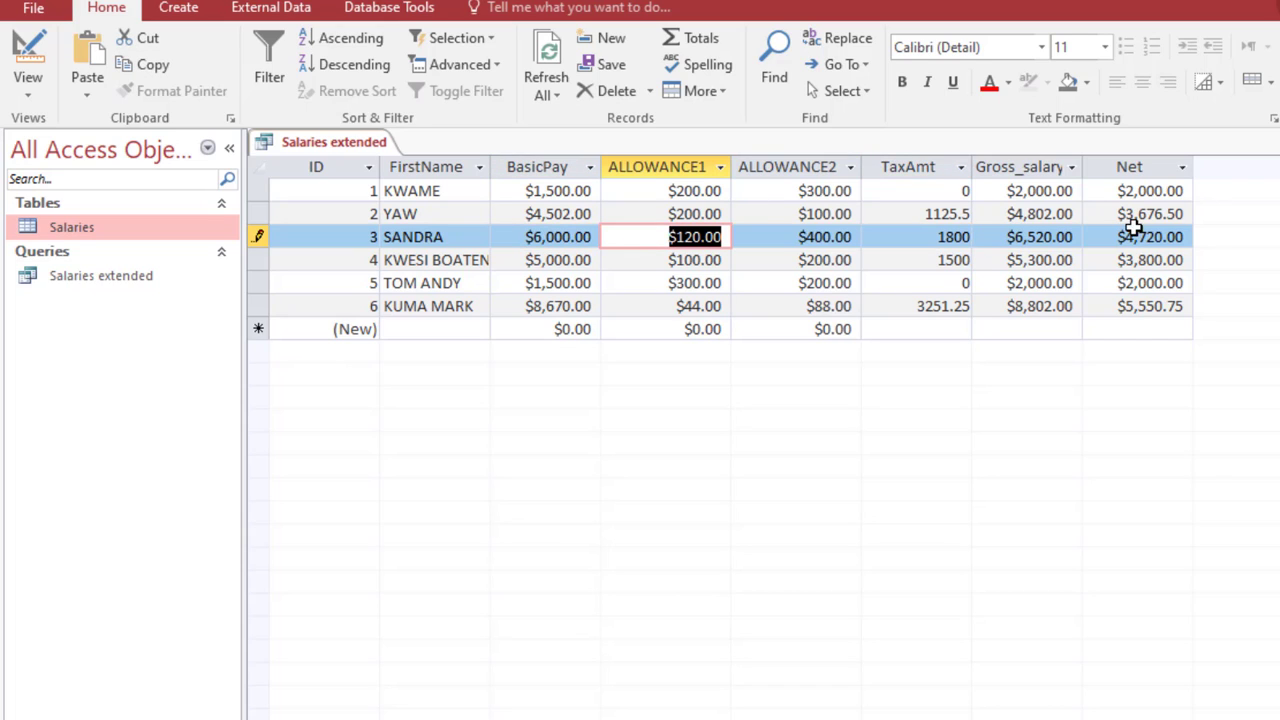
left_click(1138, 259)
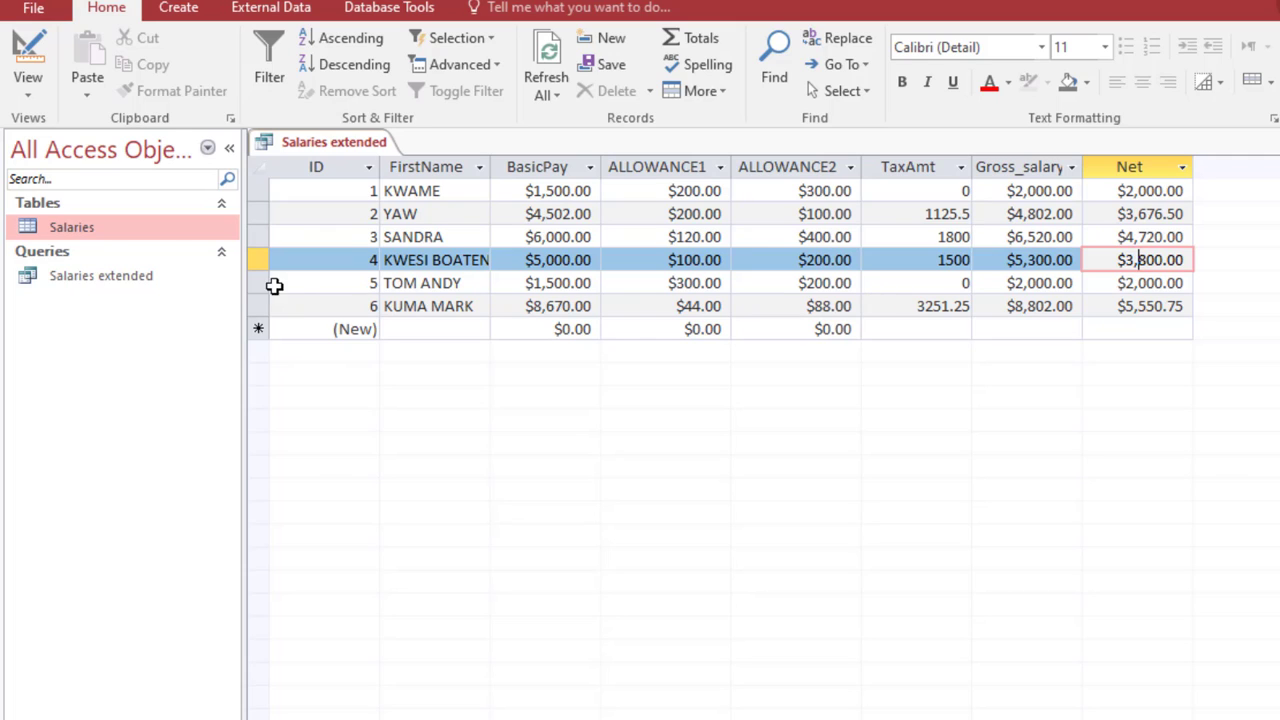
- Open the Salaries table from the Navigation Pane, then return to the Salaries extended results
double_click(104, 230)
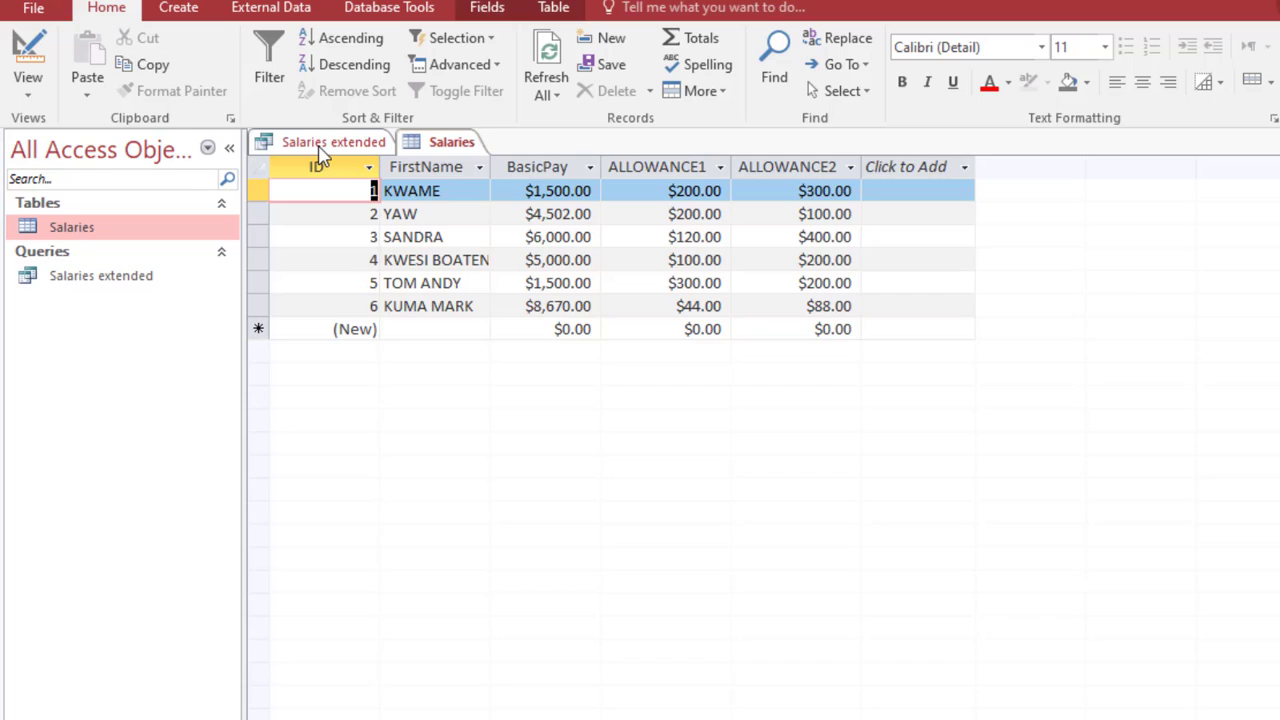
left_click(322, 146)
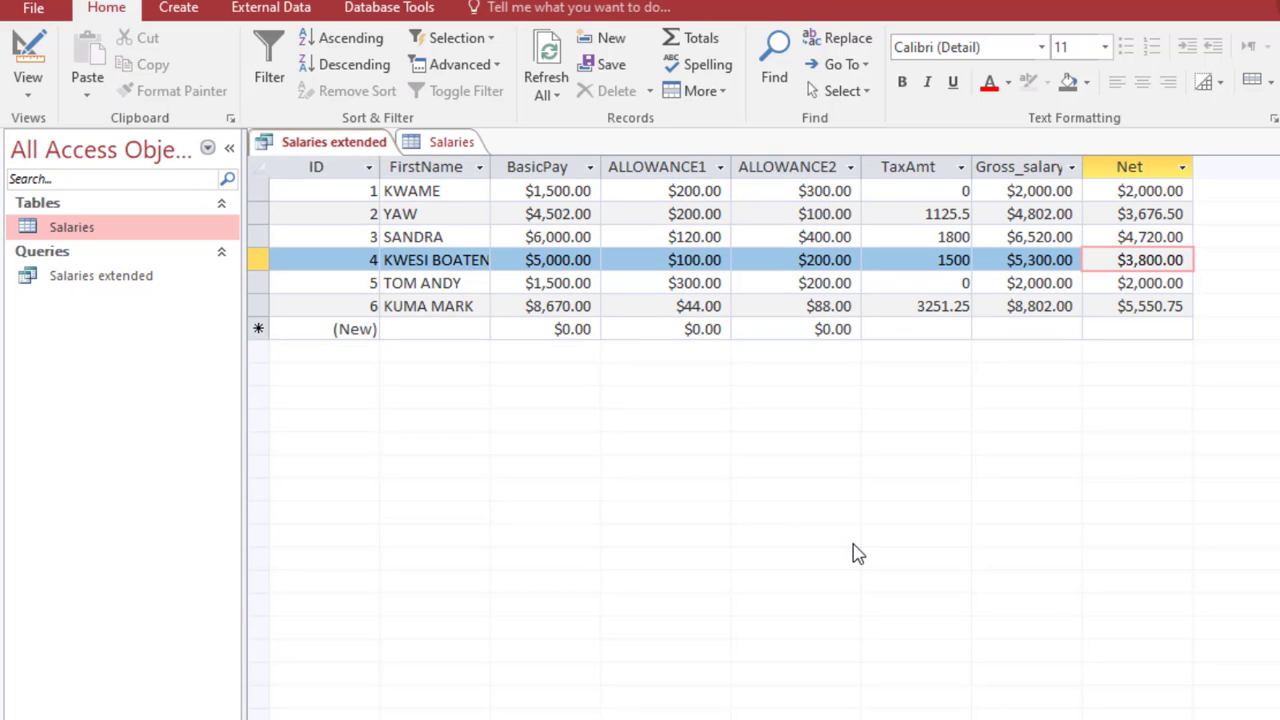